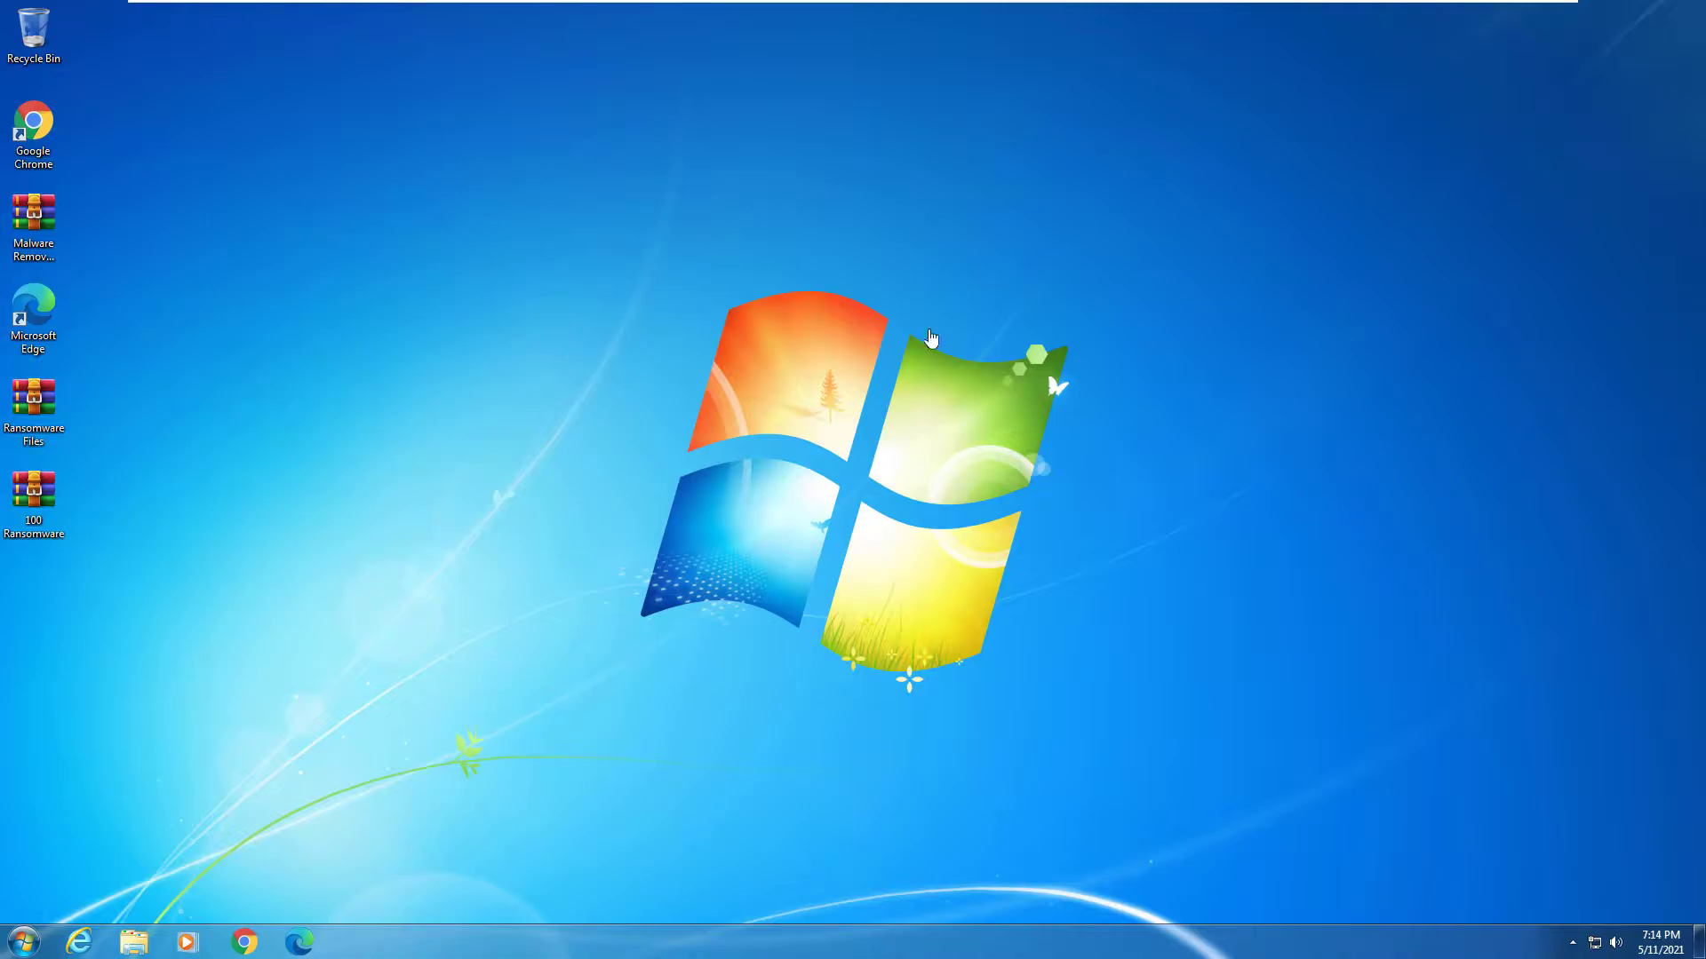
# Open SecureAPlus and review its account and license information, ending on the home overview.
pyautogui.click(1572, 941)
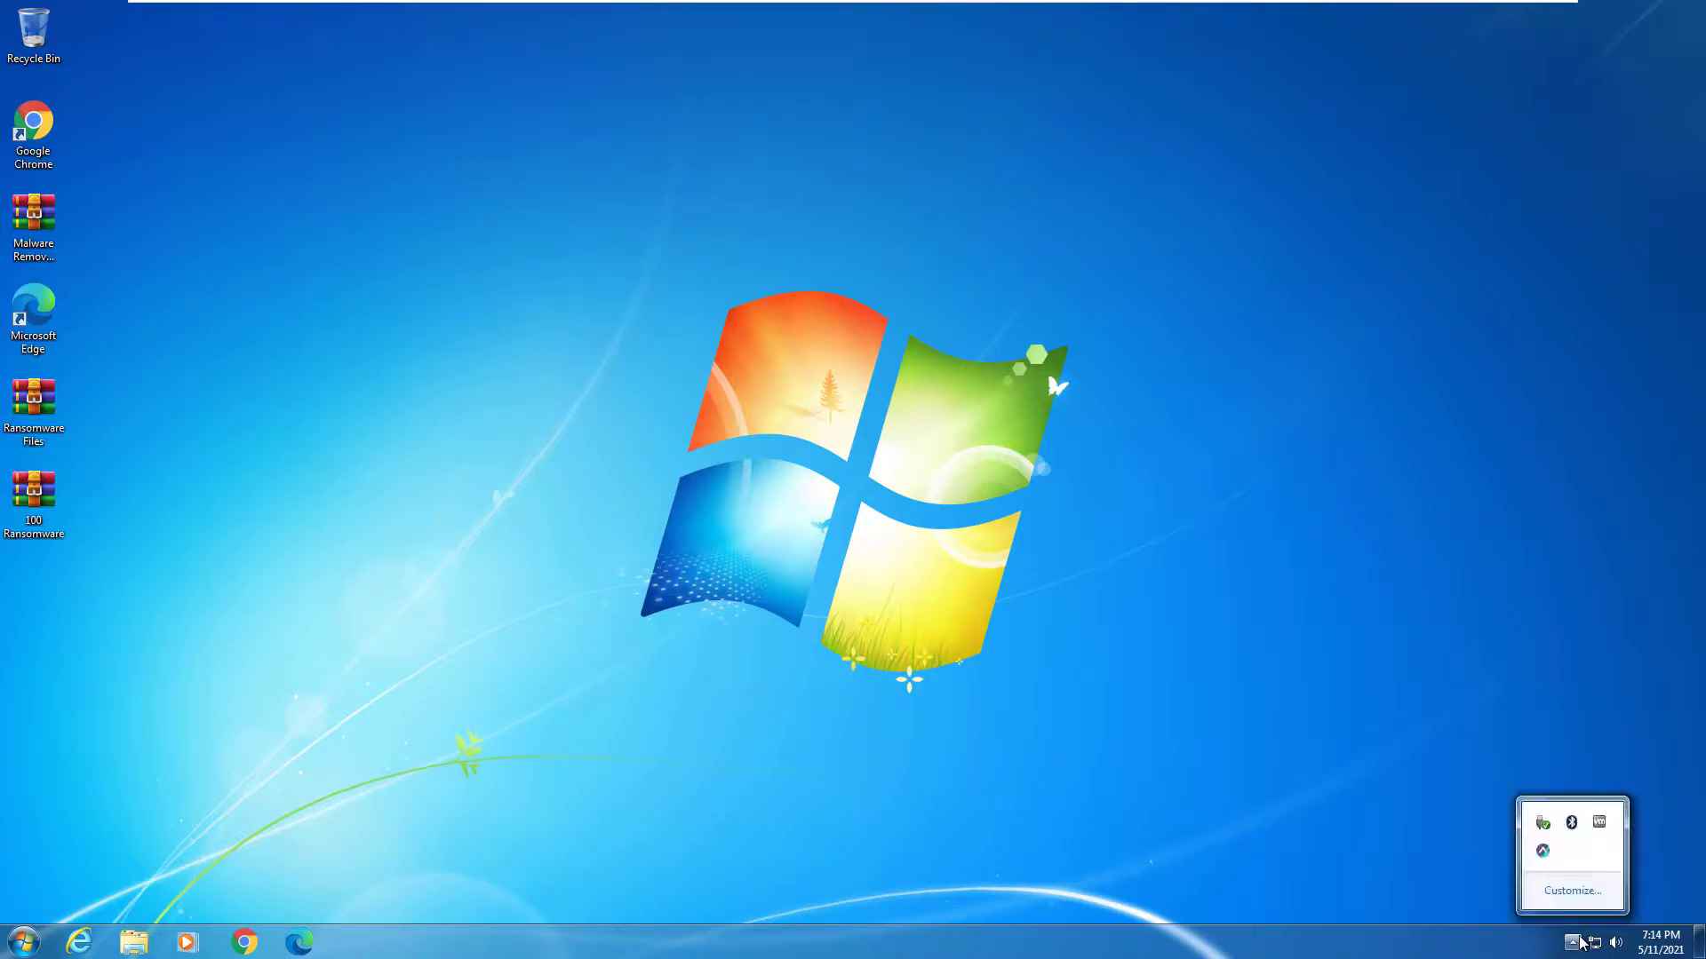
pyautogui.click(1543, 852)
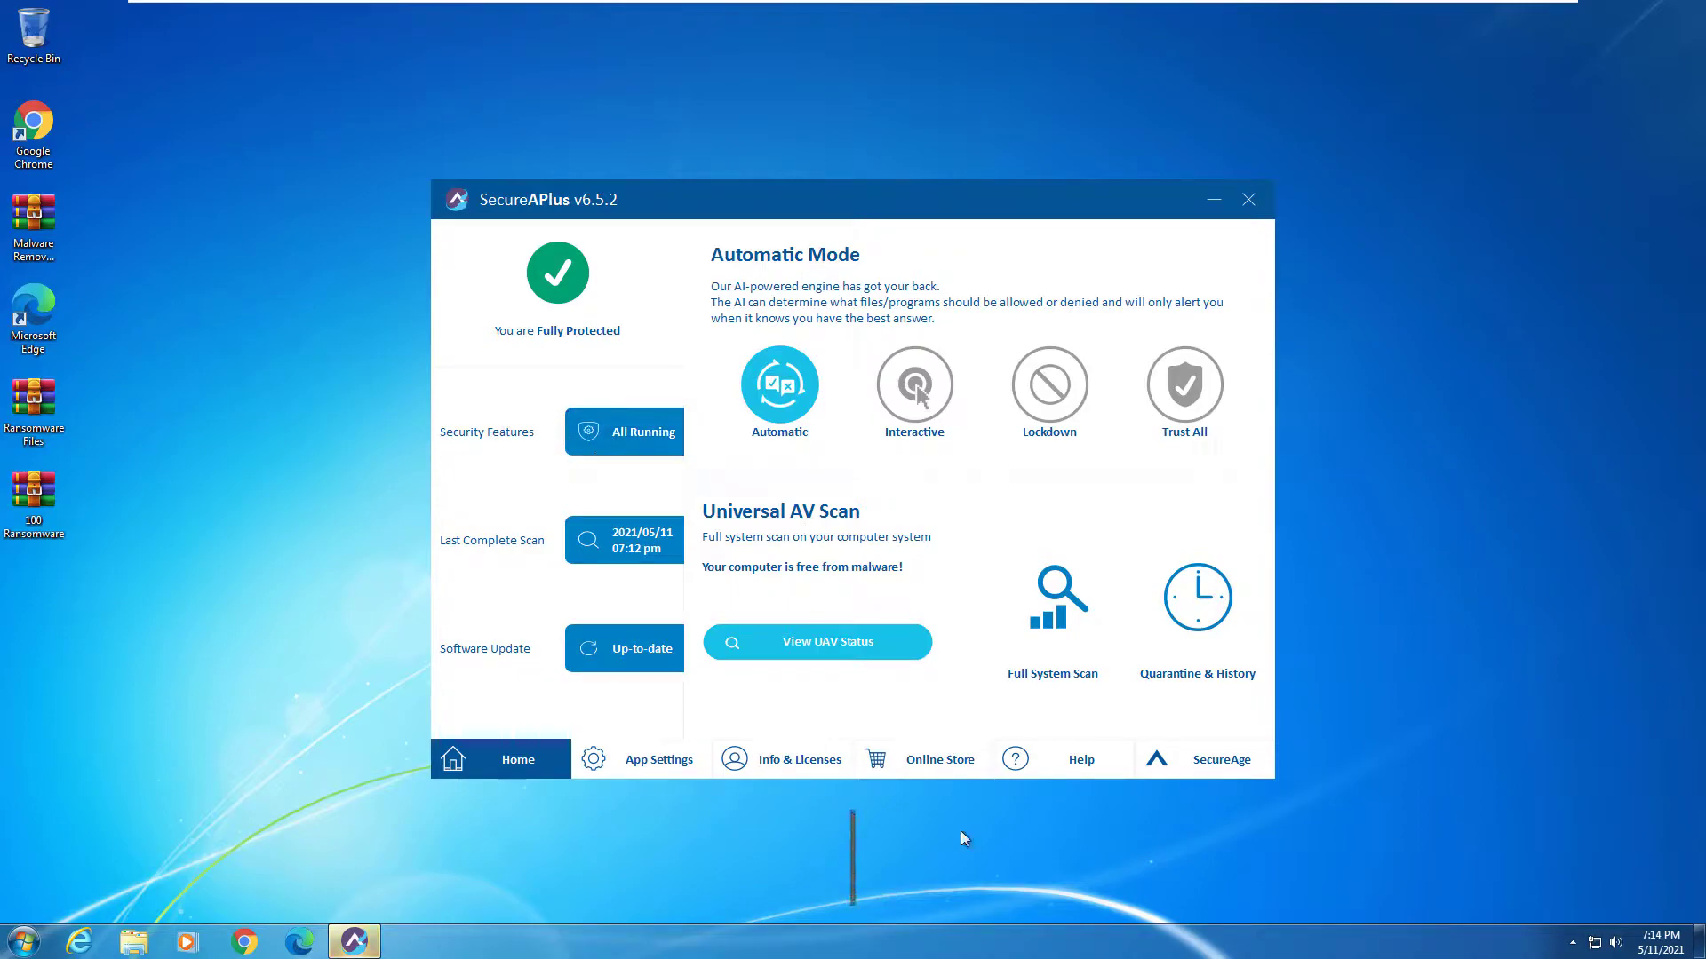
pyautogui.click(782, 766)
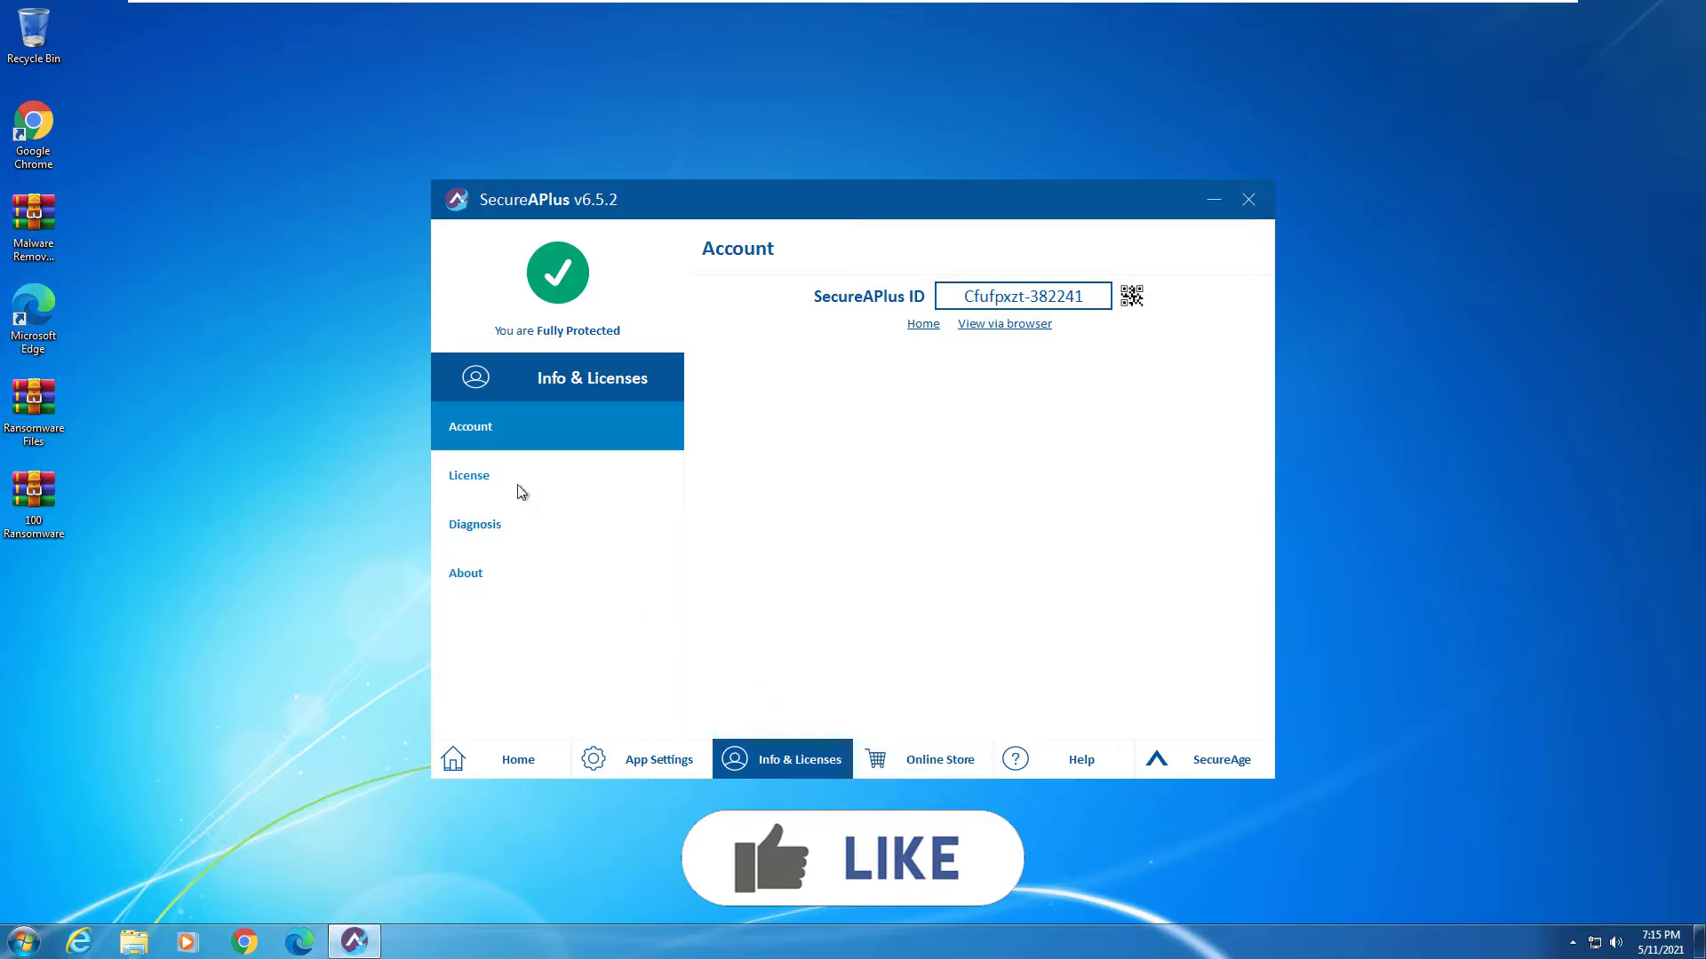
pyautogui.click(481, 476)
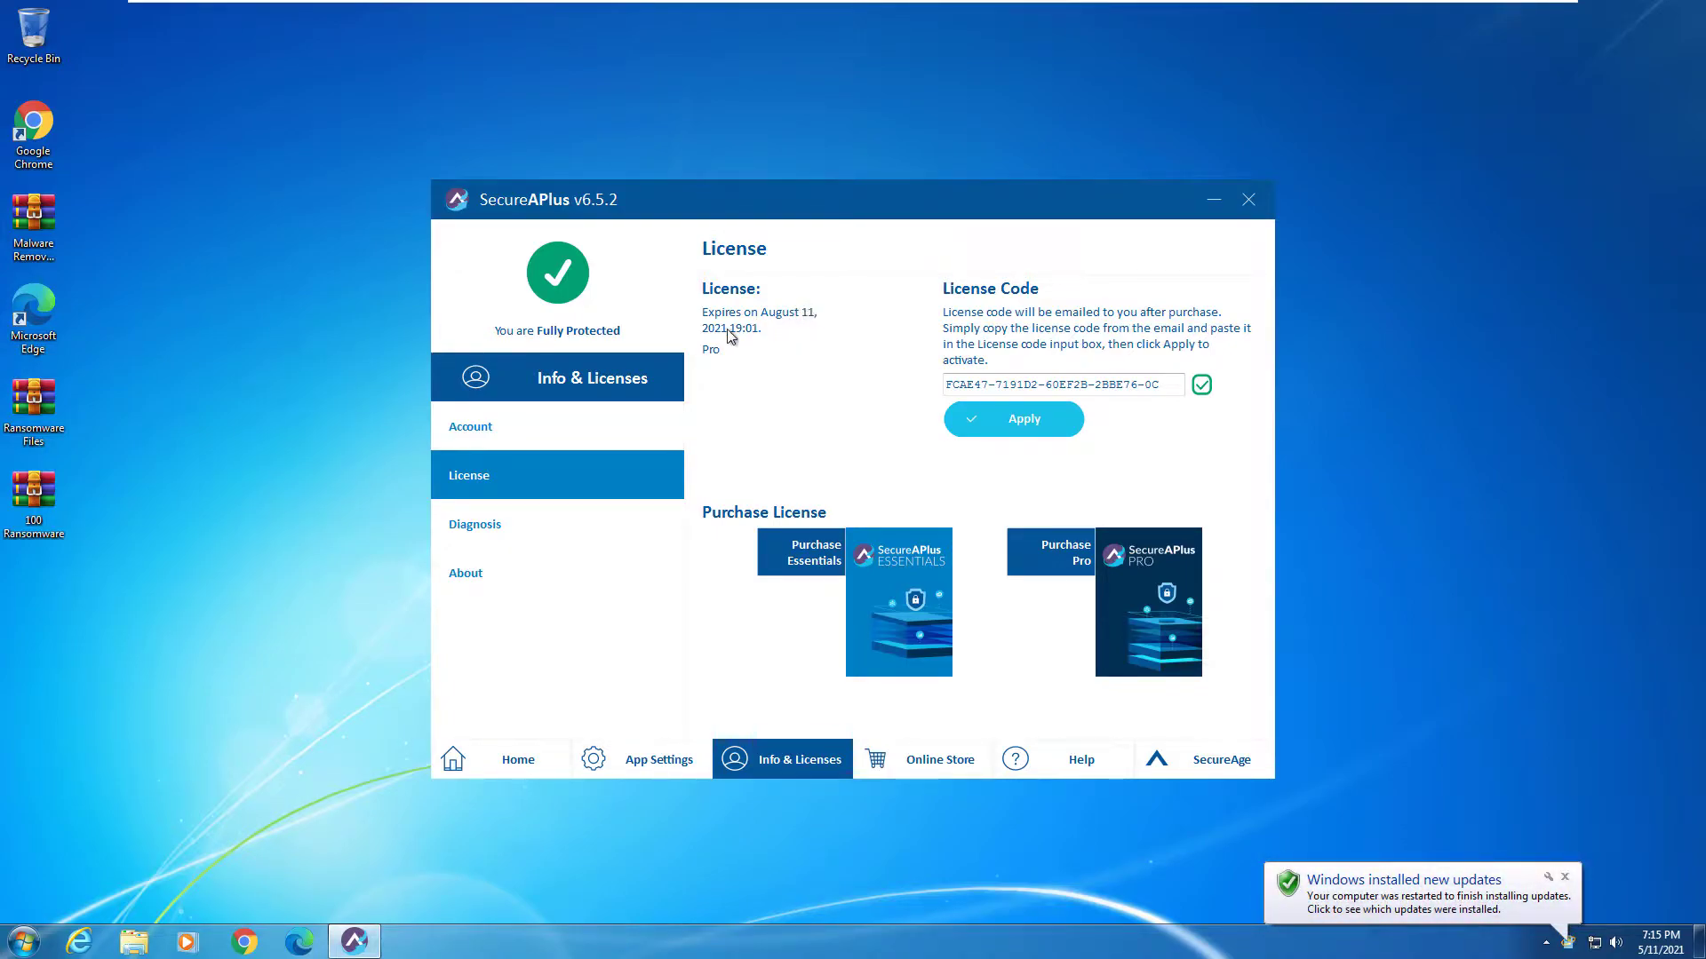
pyautogui.click(487, 438)
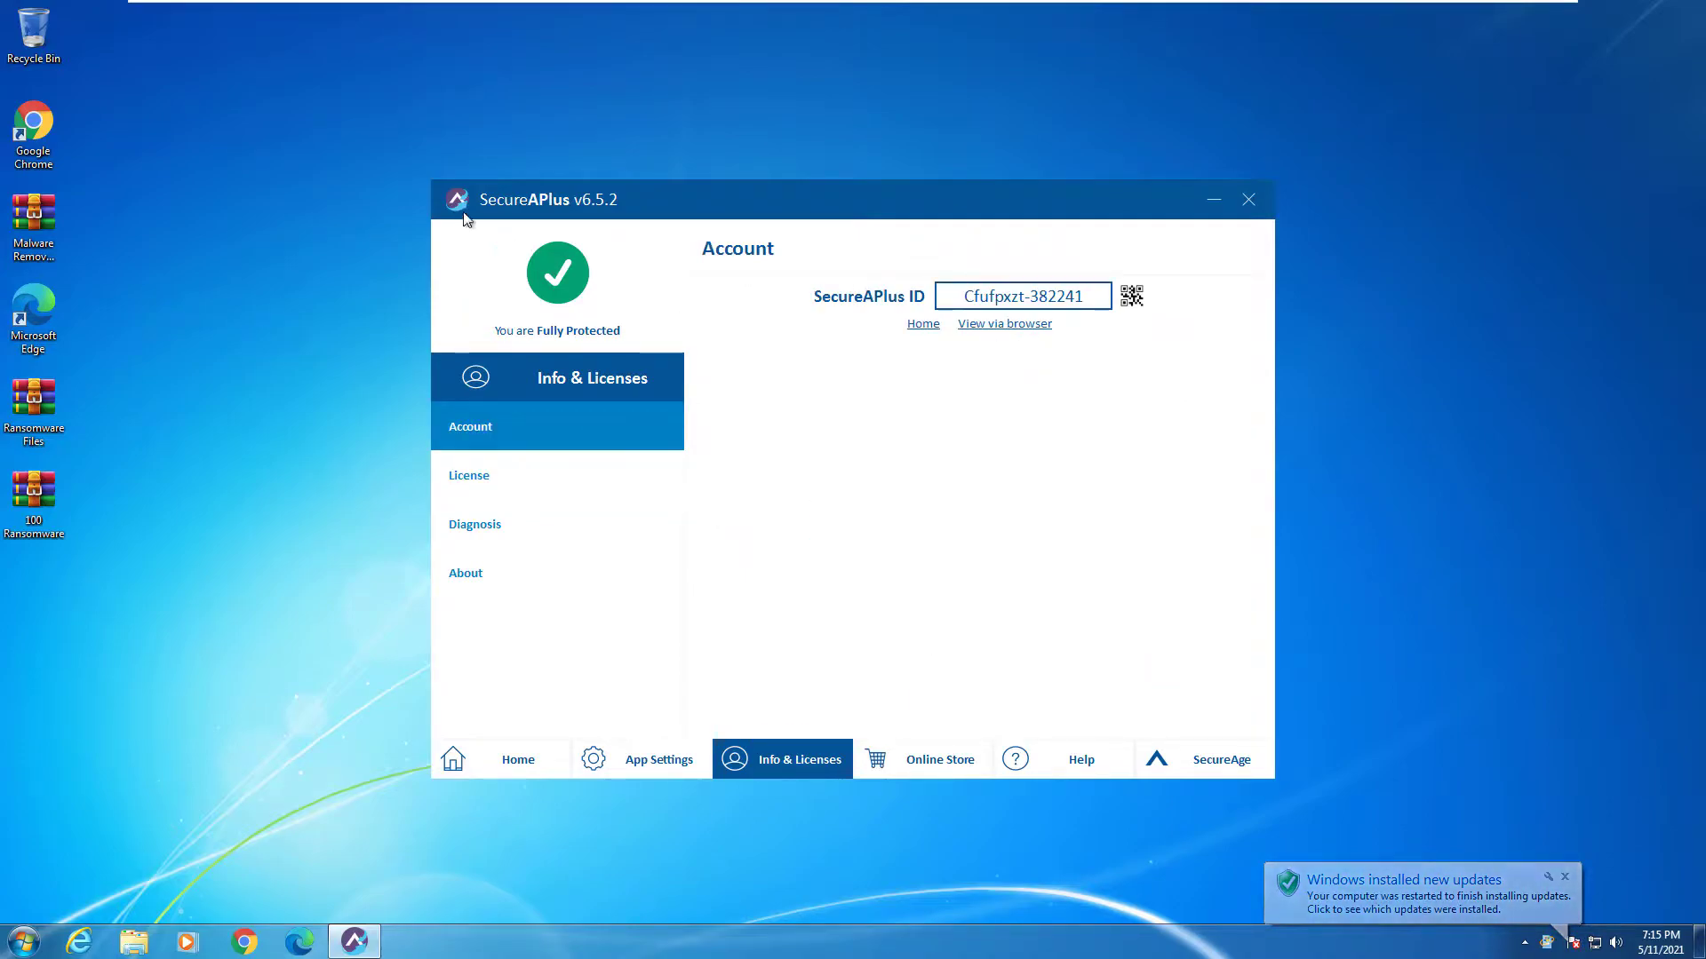
pyautogui.click(483, 767)
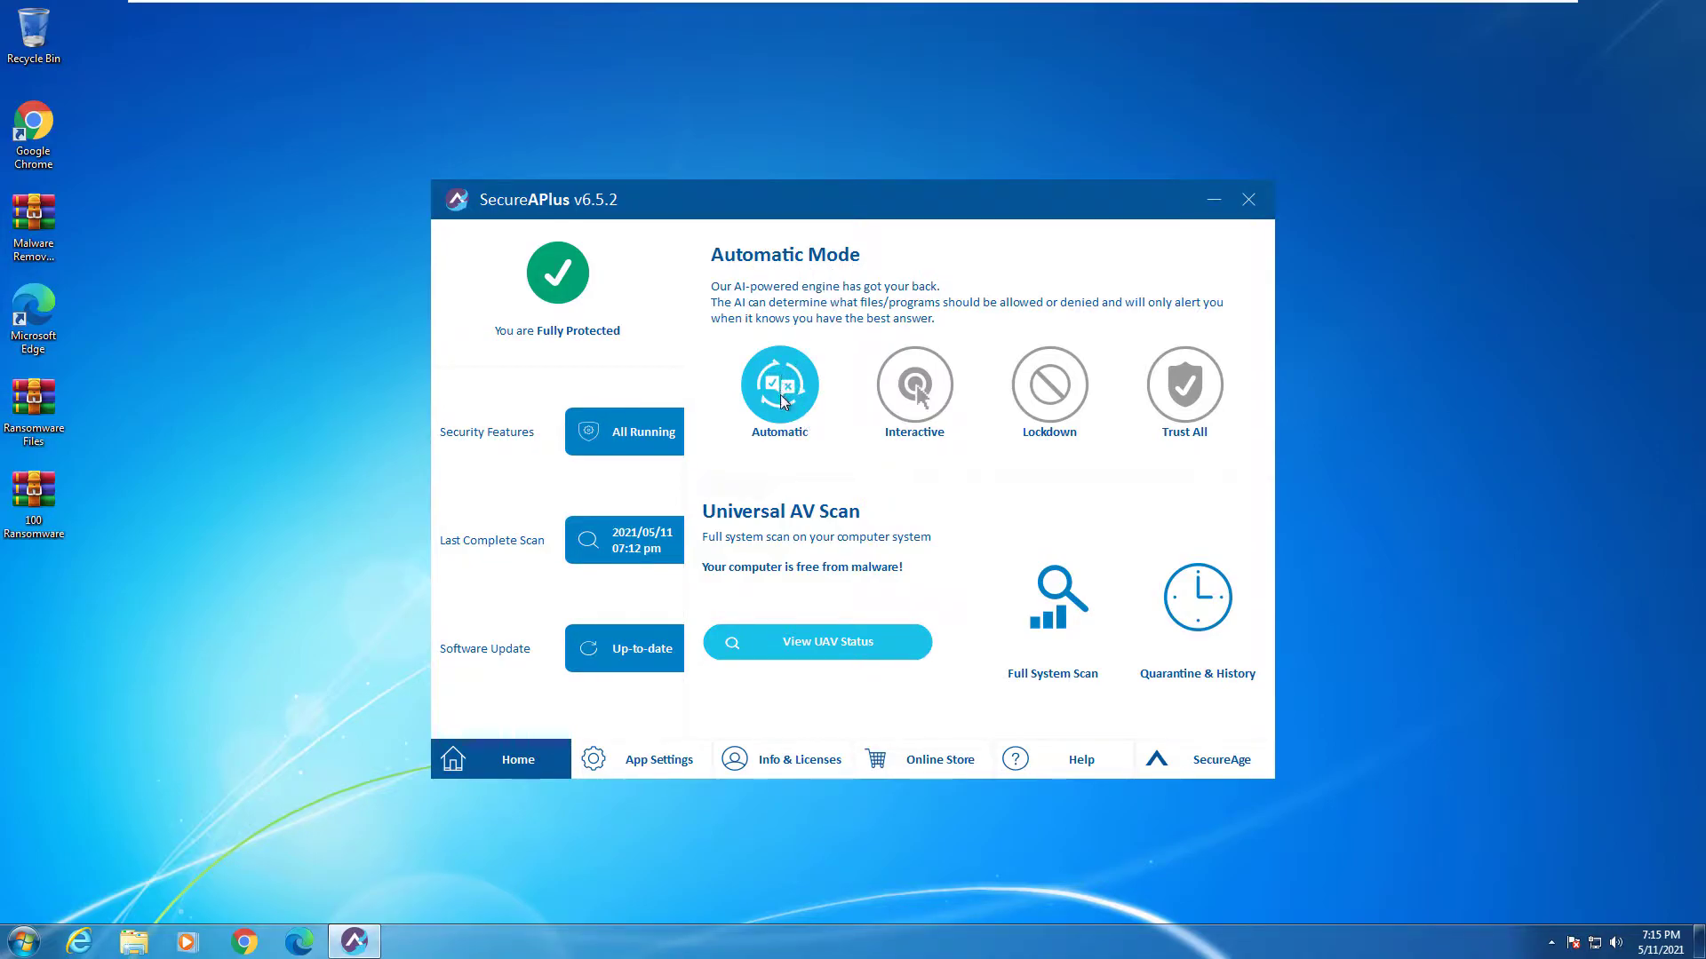
# Check SecureAPlus for software updates, acknowledge the update notice, and restart the computer.
pyautogui.click(681, 656)
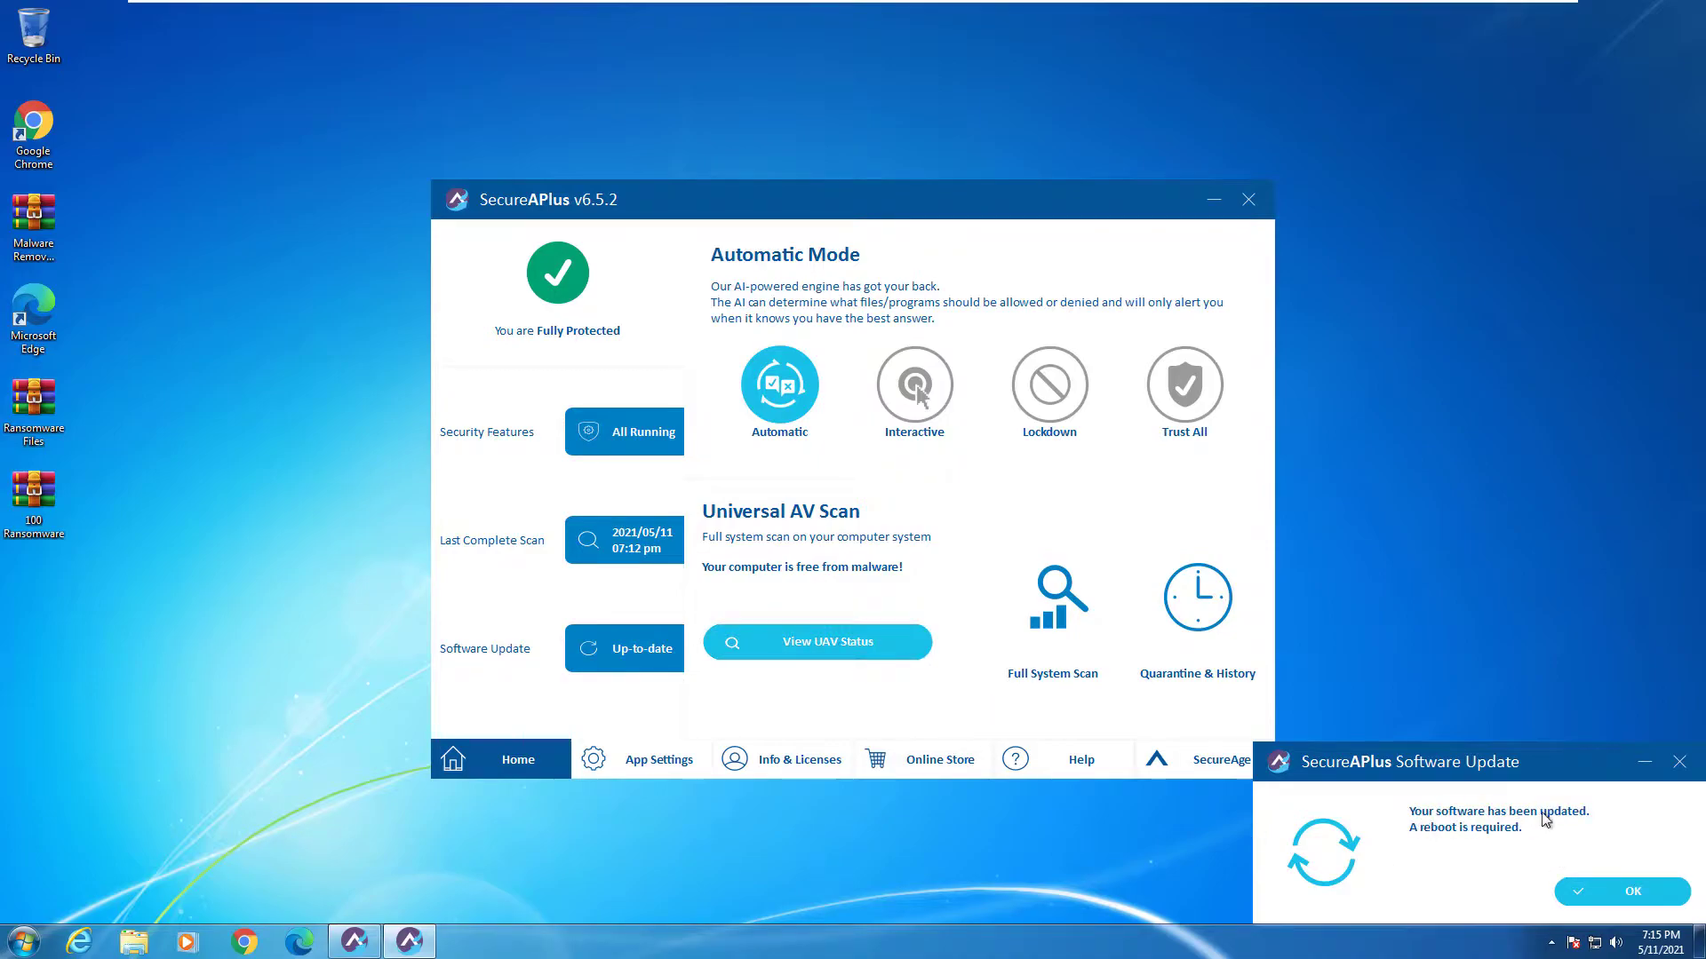
pyautogui.click(1622, 891)
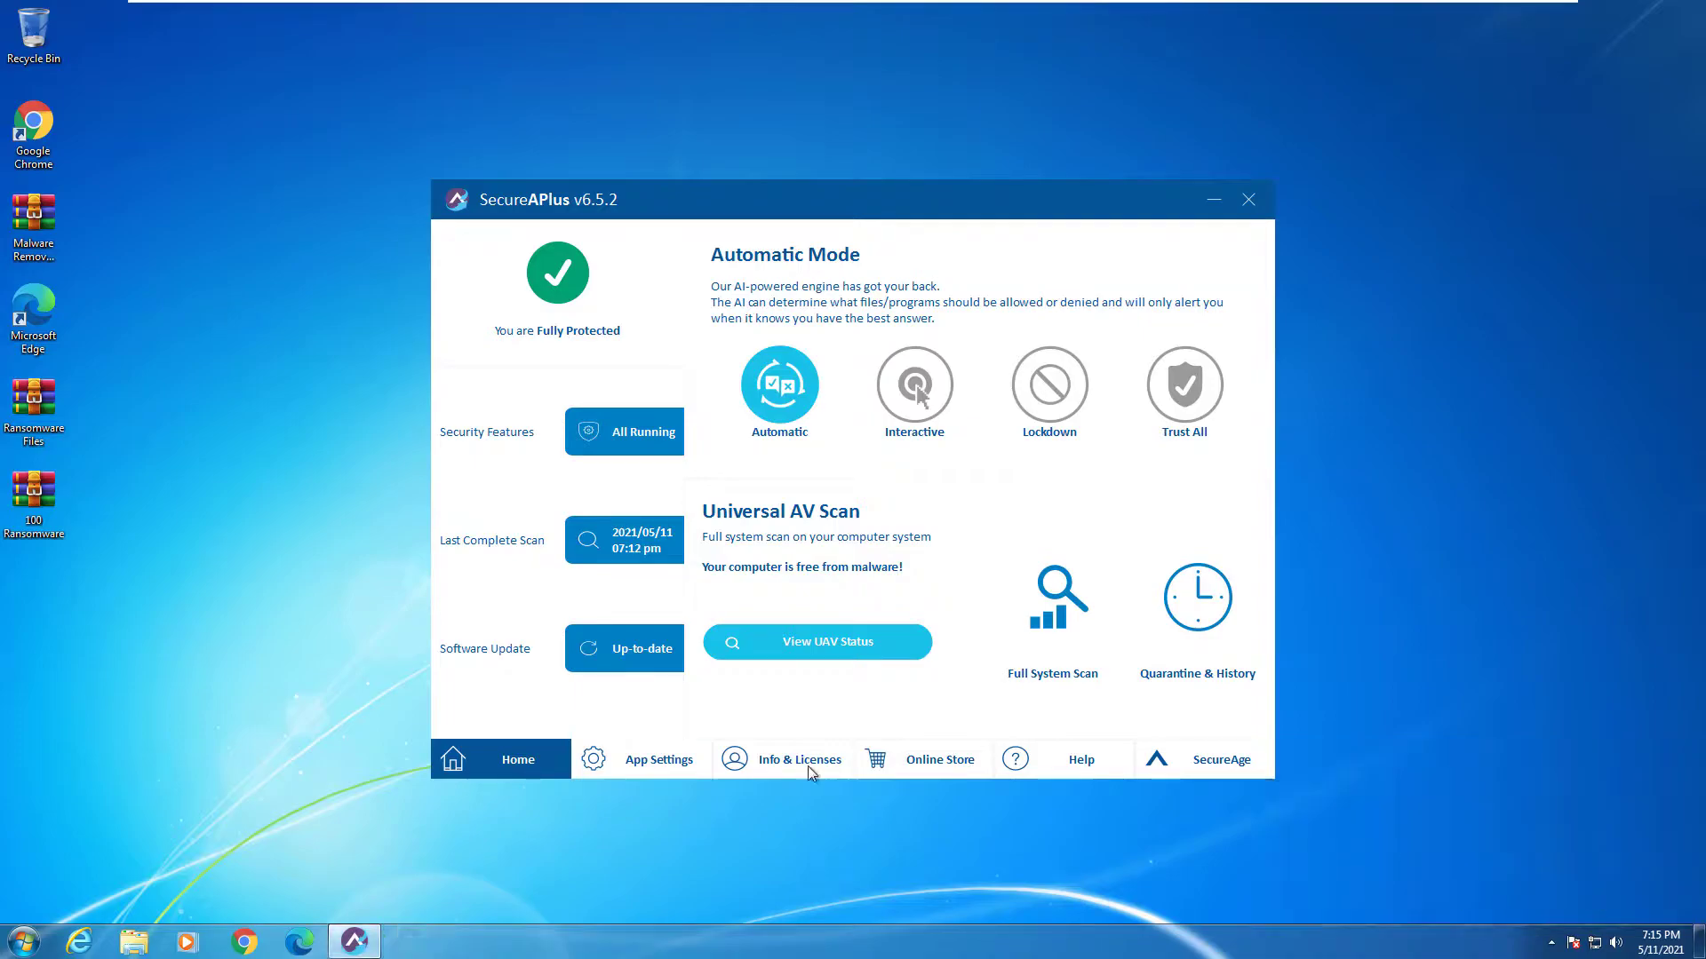
pyautogui.click(1247, 201)
pyautogui.click(24, 942)
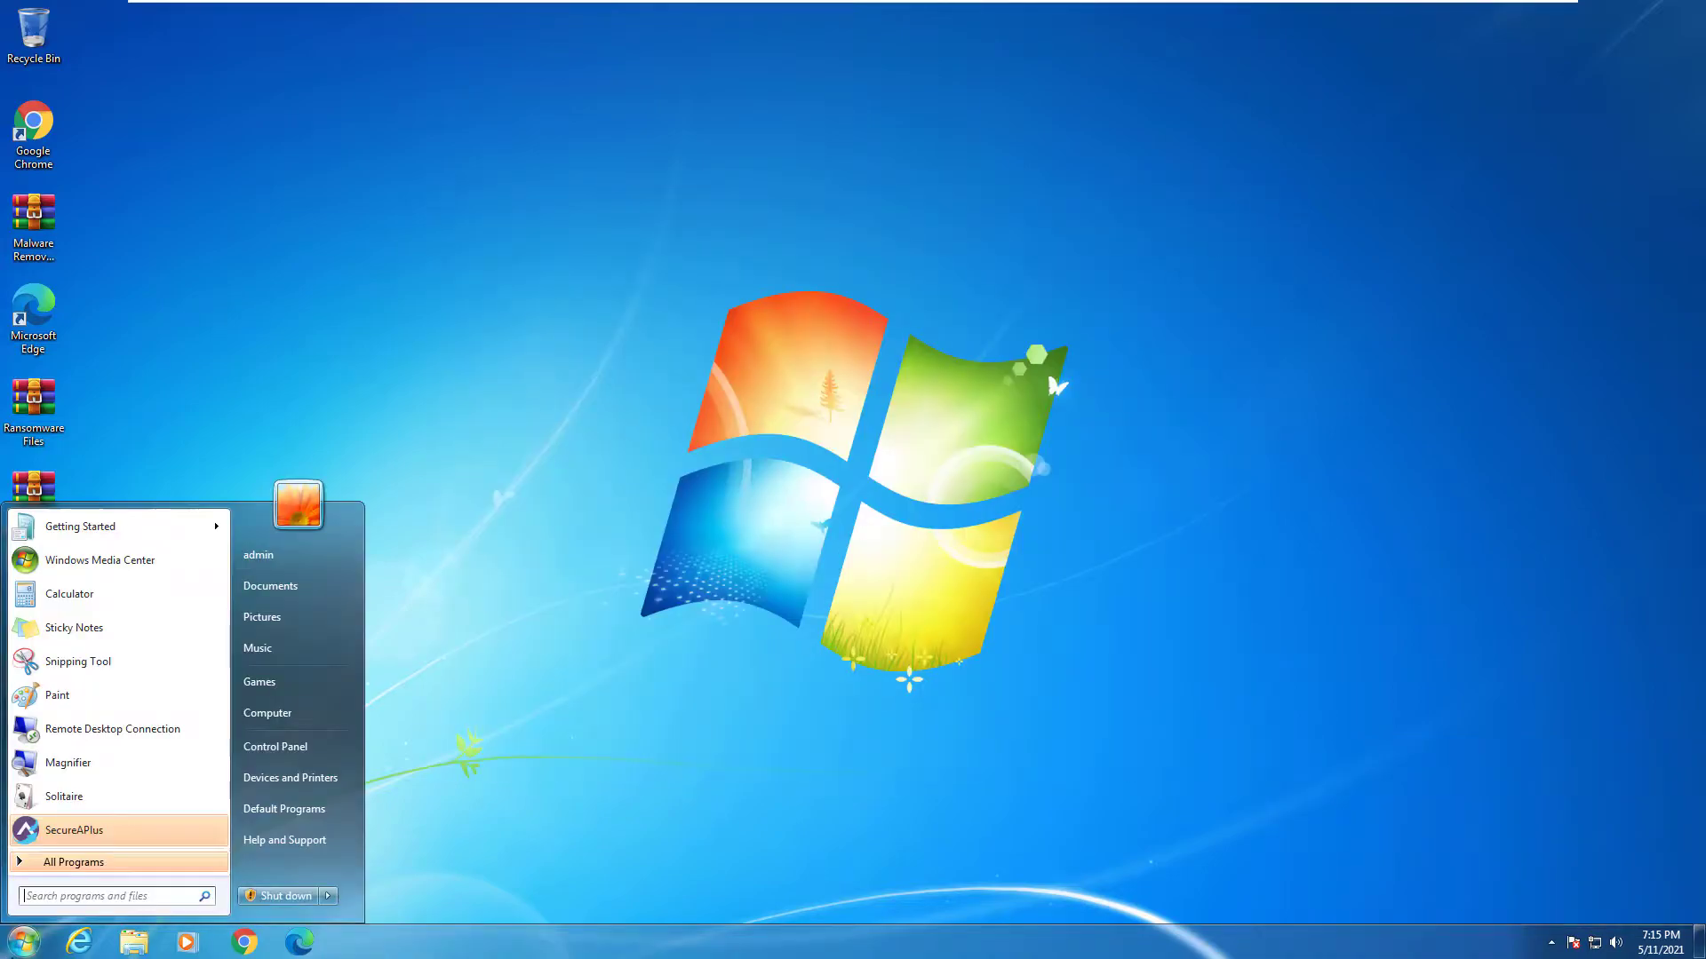
pyautogui.moveTo(337, 900)
pyautogui.click(382, 874)
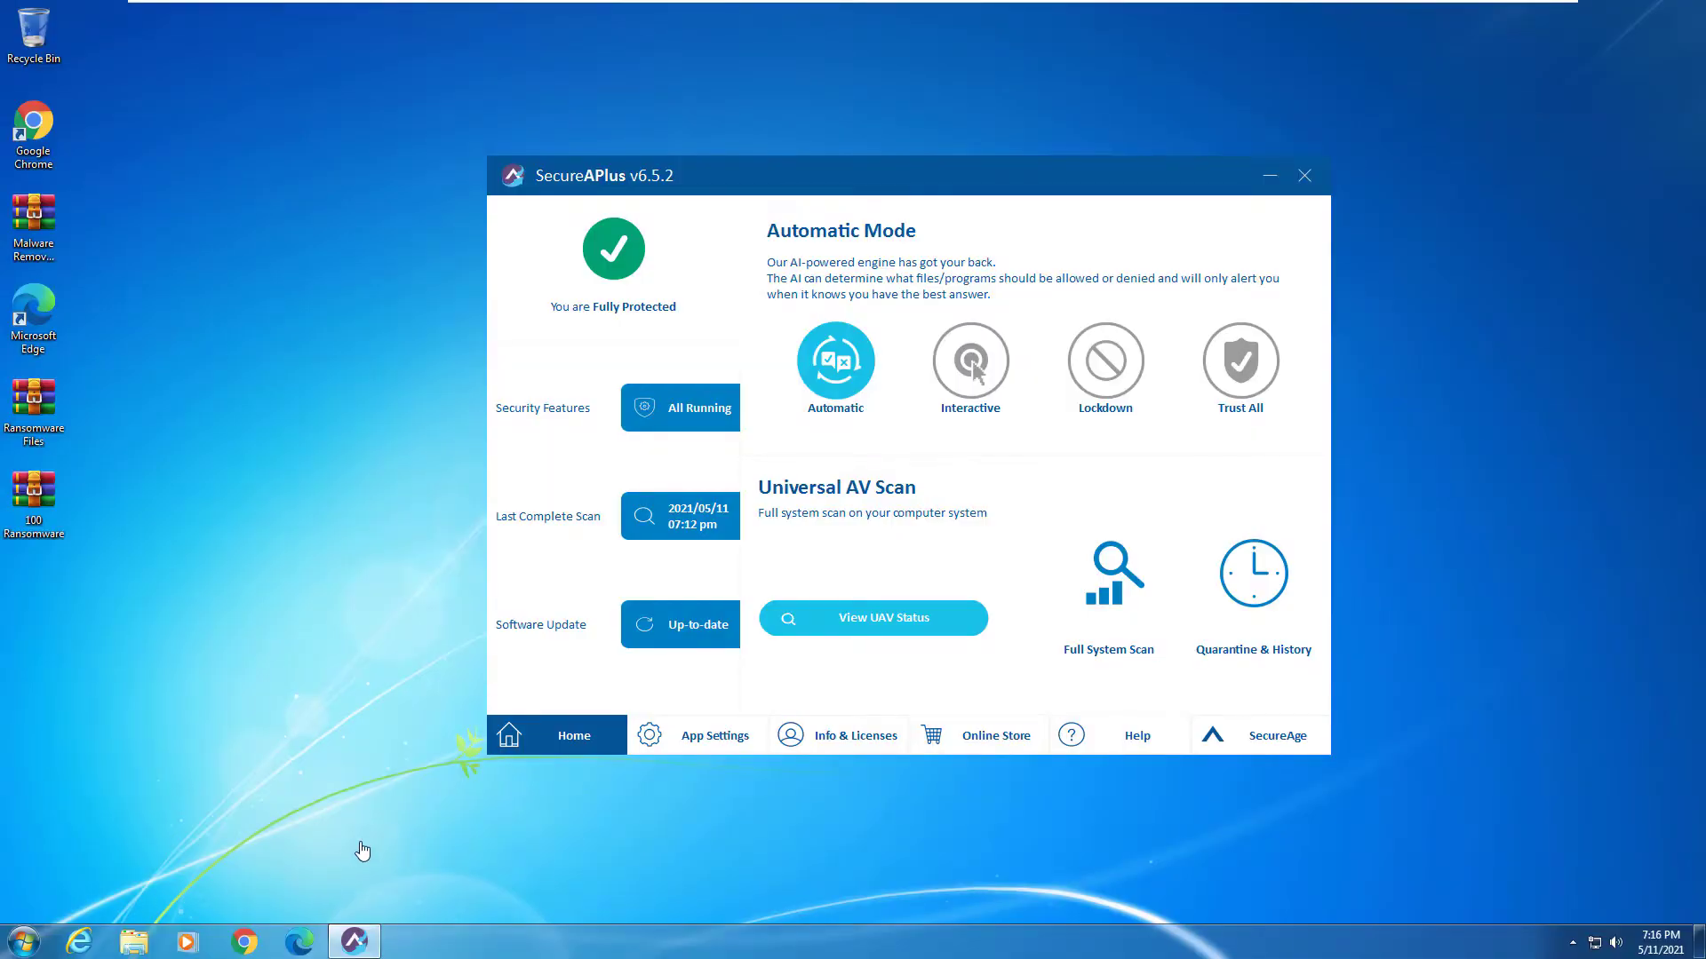
# Check again for a SecureAPlus software update and dismiss the update and Universal AV notifications.
pyautogui.click(668, 642)
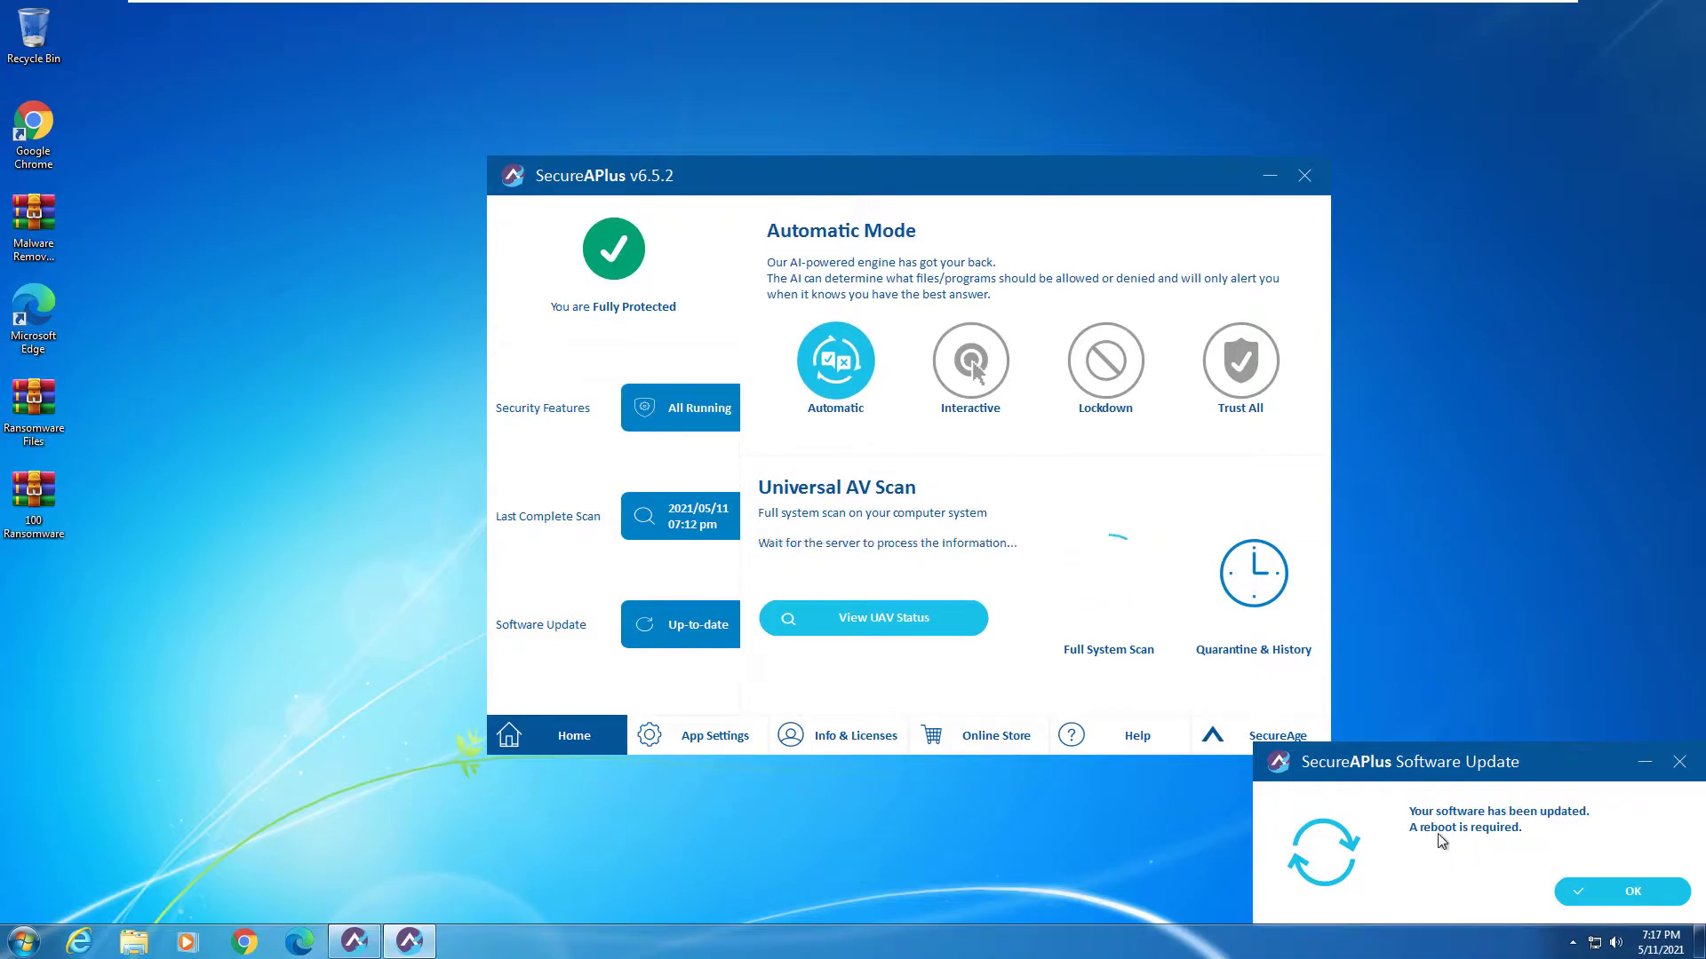
pyautogui.click(1635, 891)
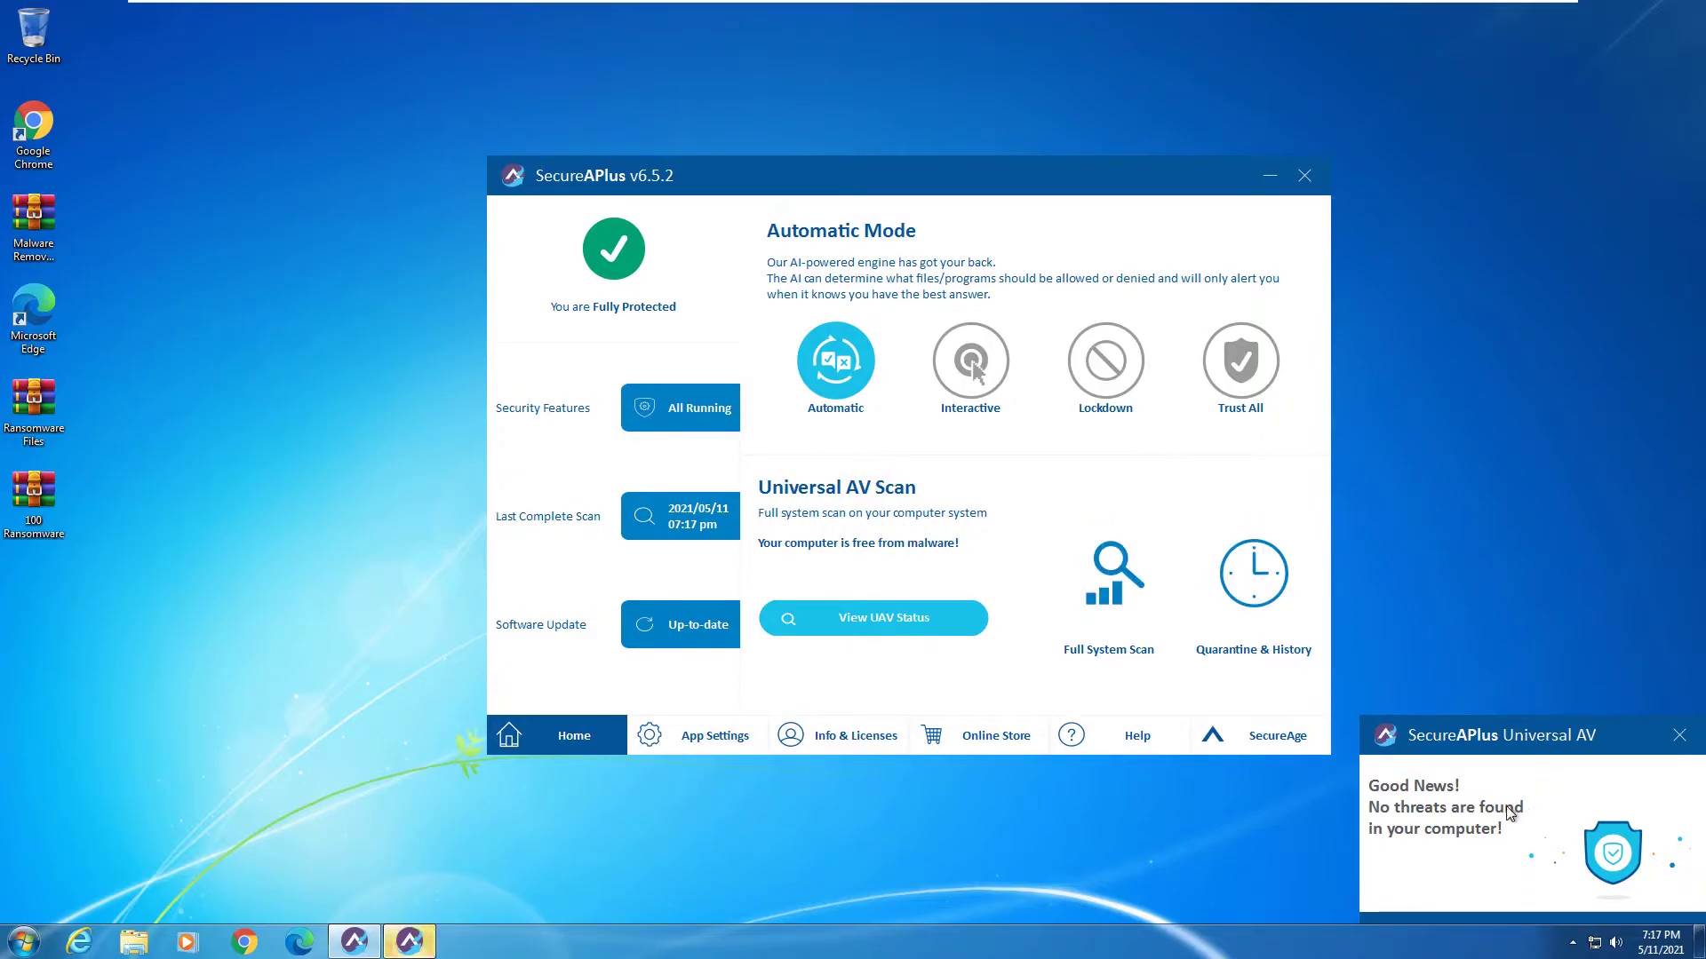
pyautogui.click(1679, 736)
# Extract procexp64.exe from the Malware Removal Tools.zip archive to the desktop and close the archive.
pyautogui.rightClick(42, 229)
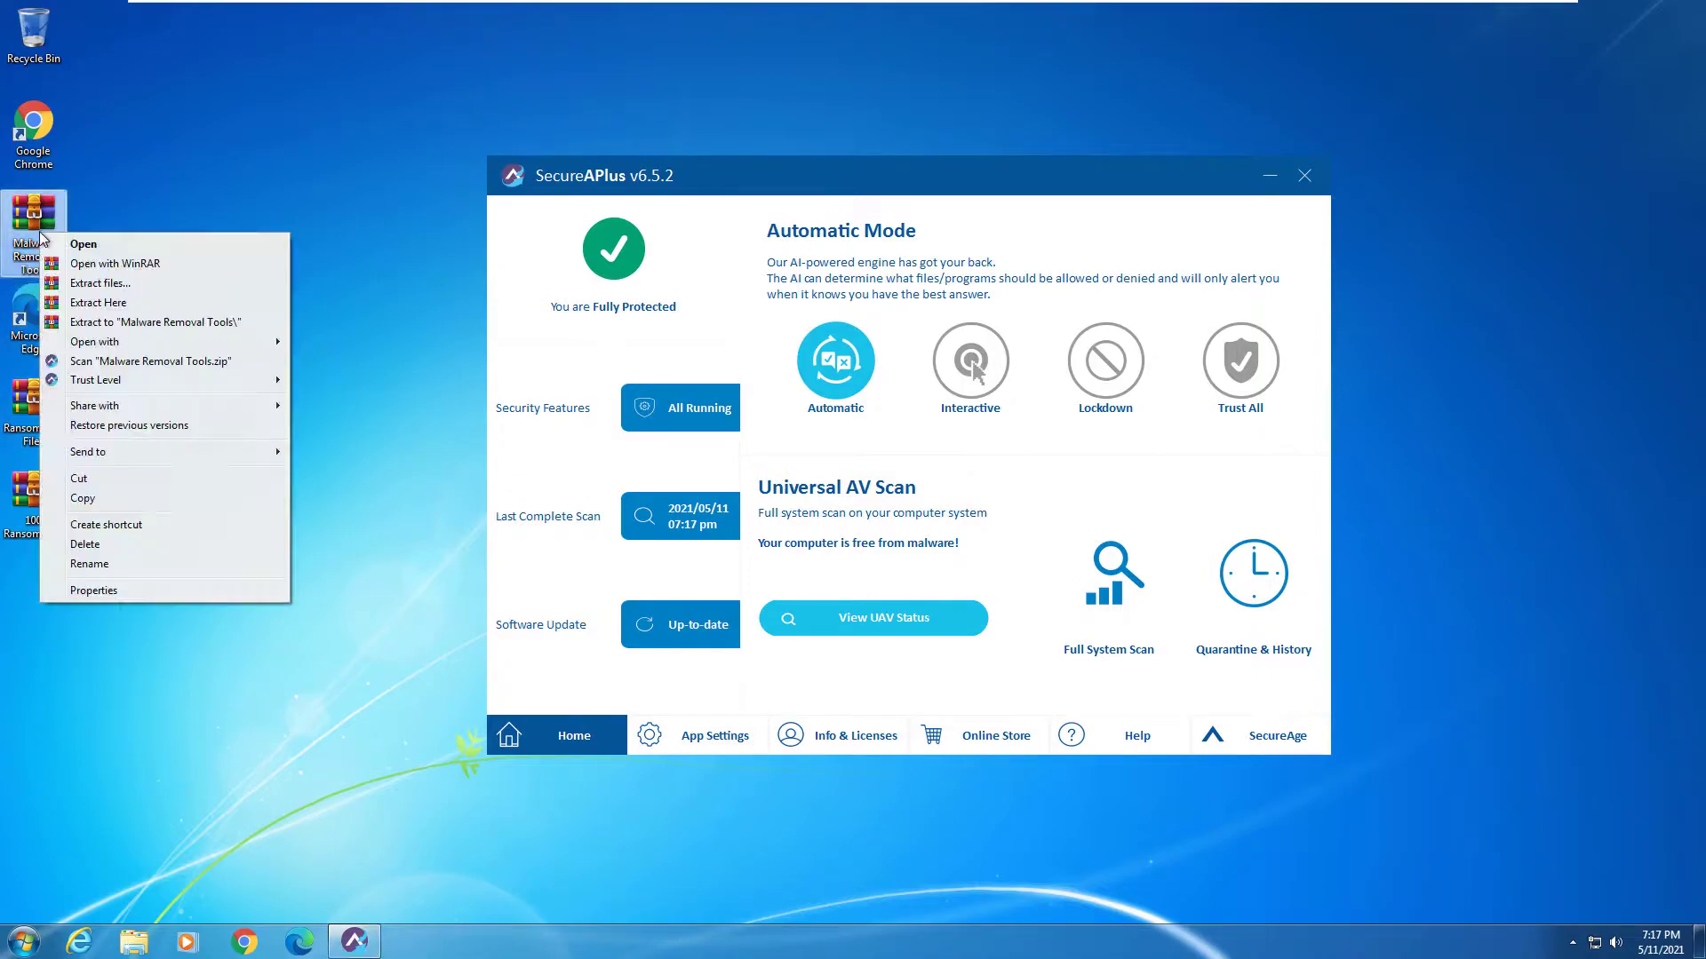
pyautogui.click(58, 238)
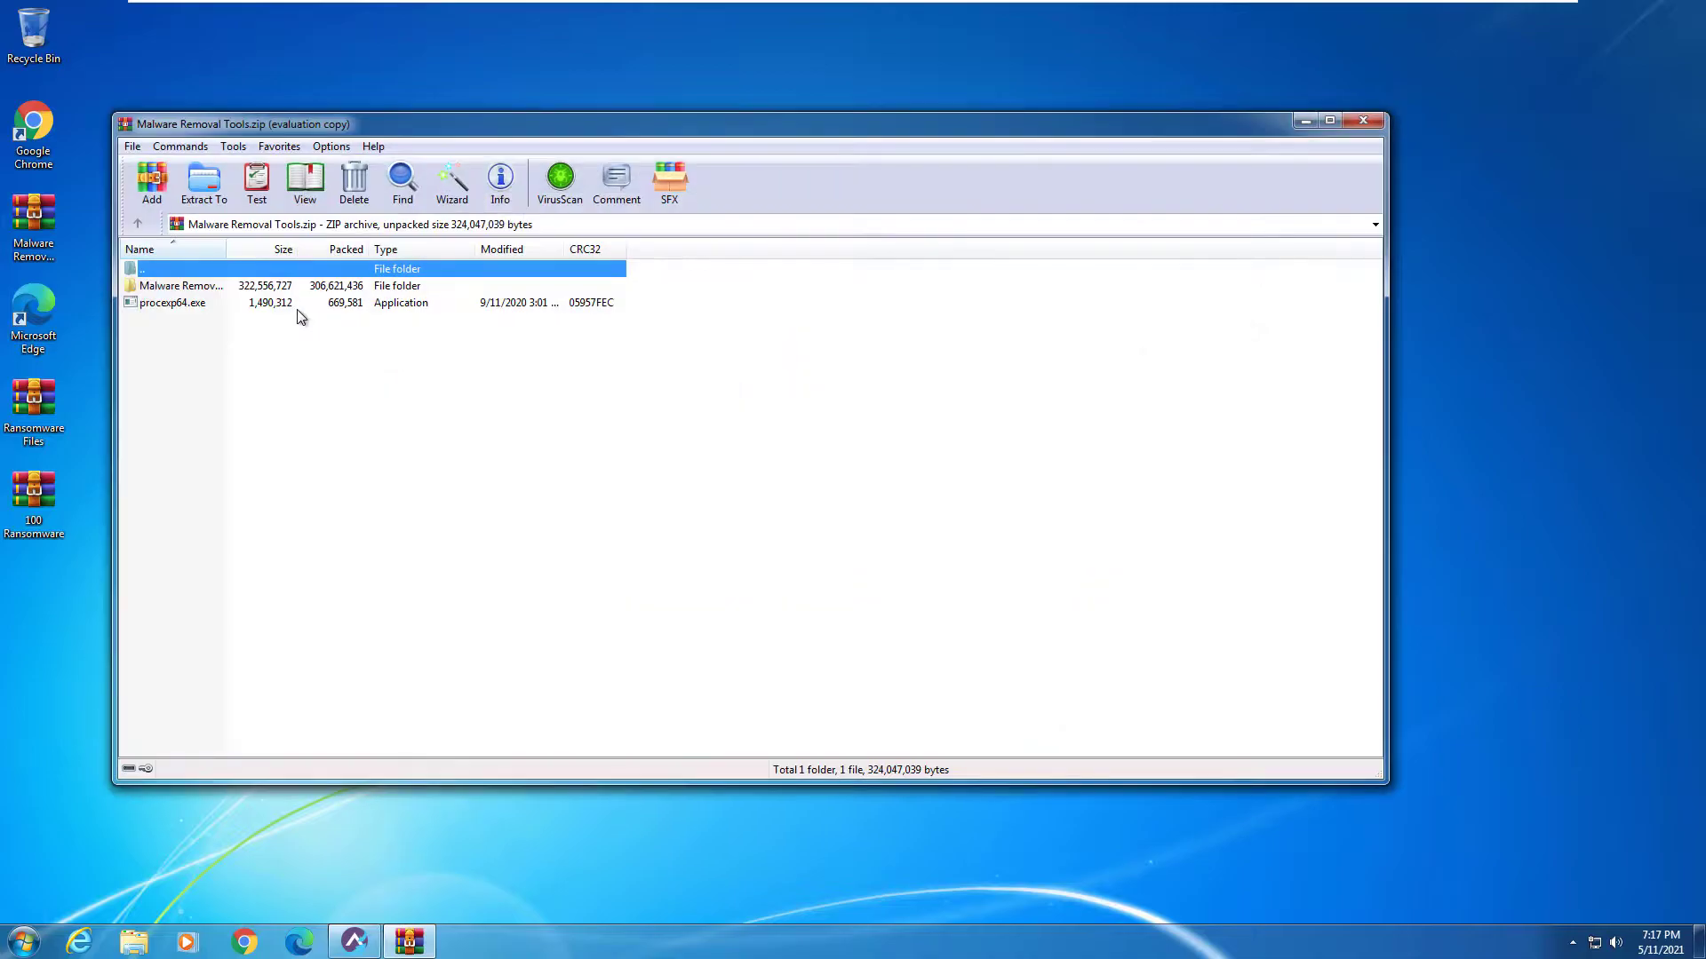
pyautogui.click(192, 304)
pyautogui.moveTo(35, 603); pyautogui.dragTo(37, 605)
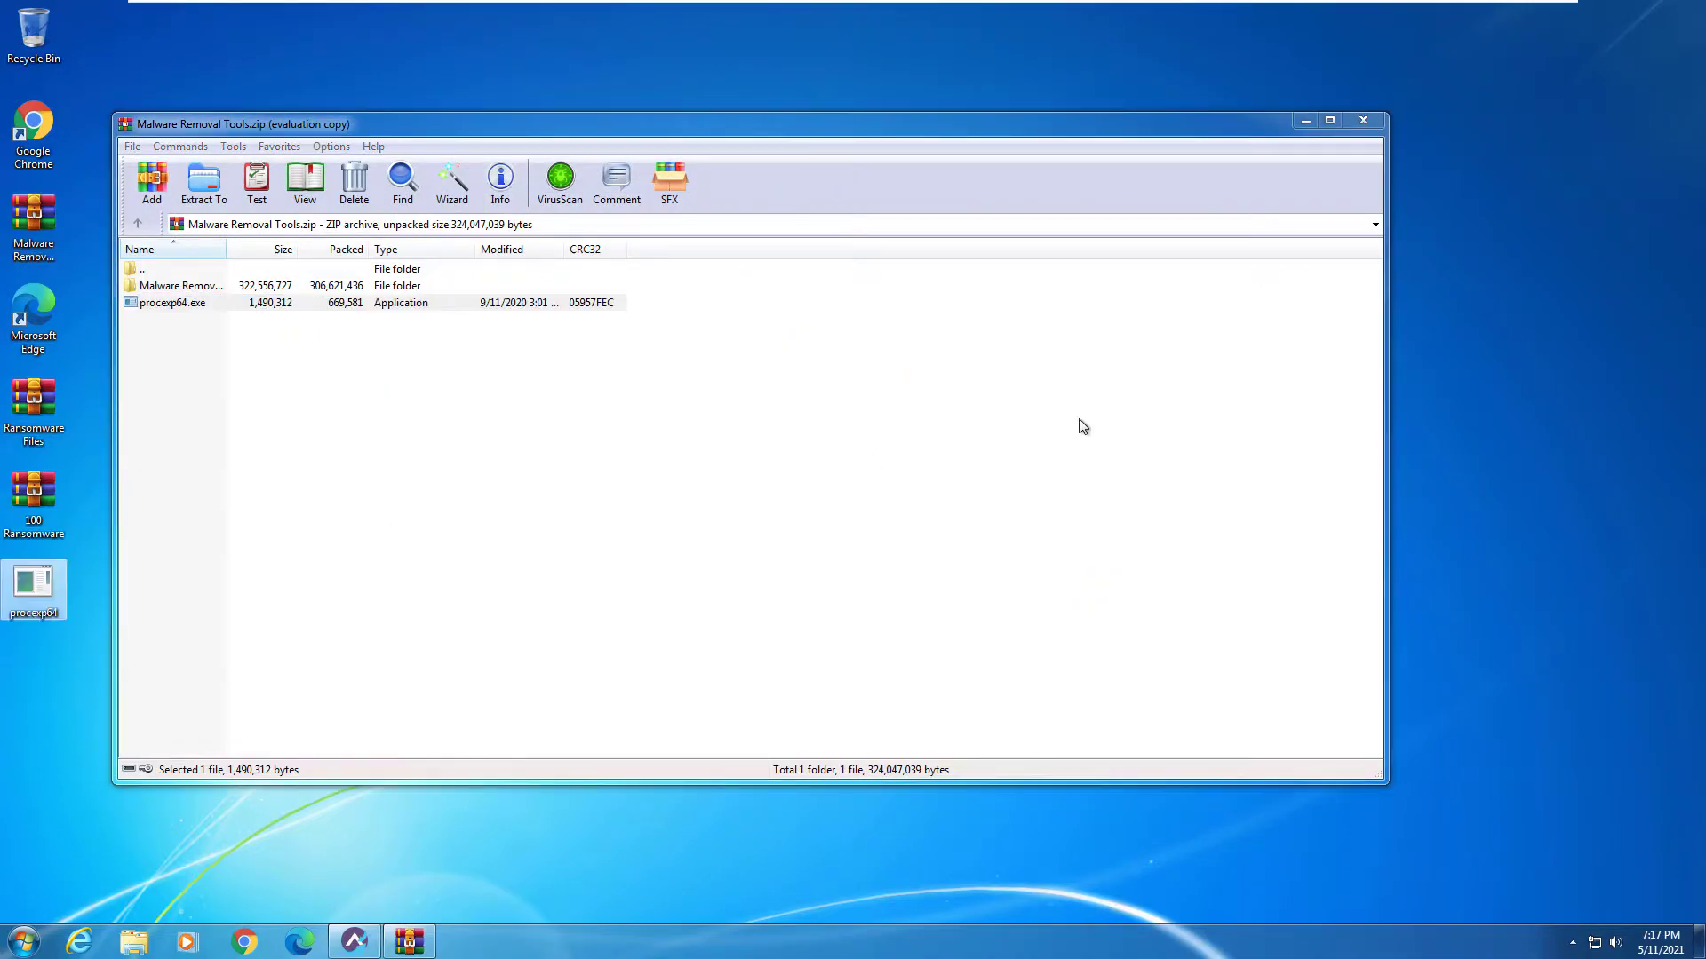
pyautogui.click(1362, 120)
# Run procexp64 as administrator, accept the Process Explorer license agreement, and close the SecureAPlus window.
pyautogui.rightClick(55, 572)
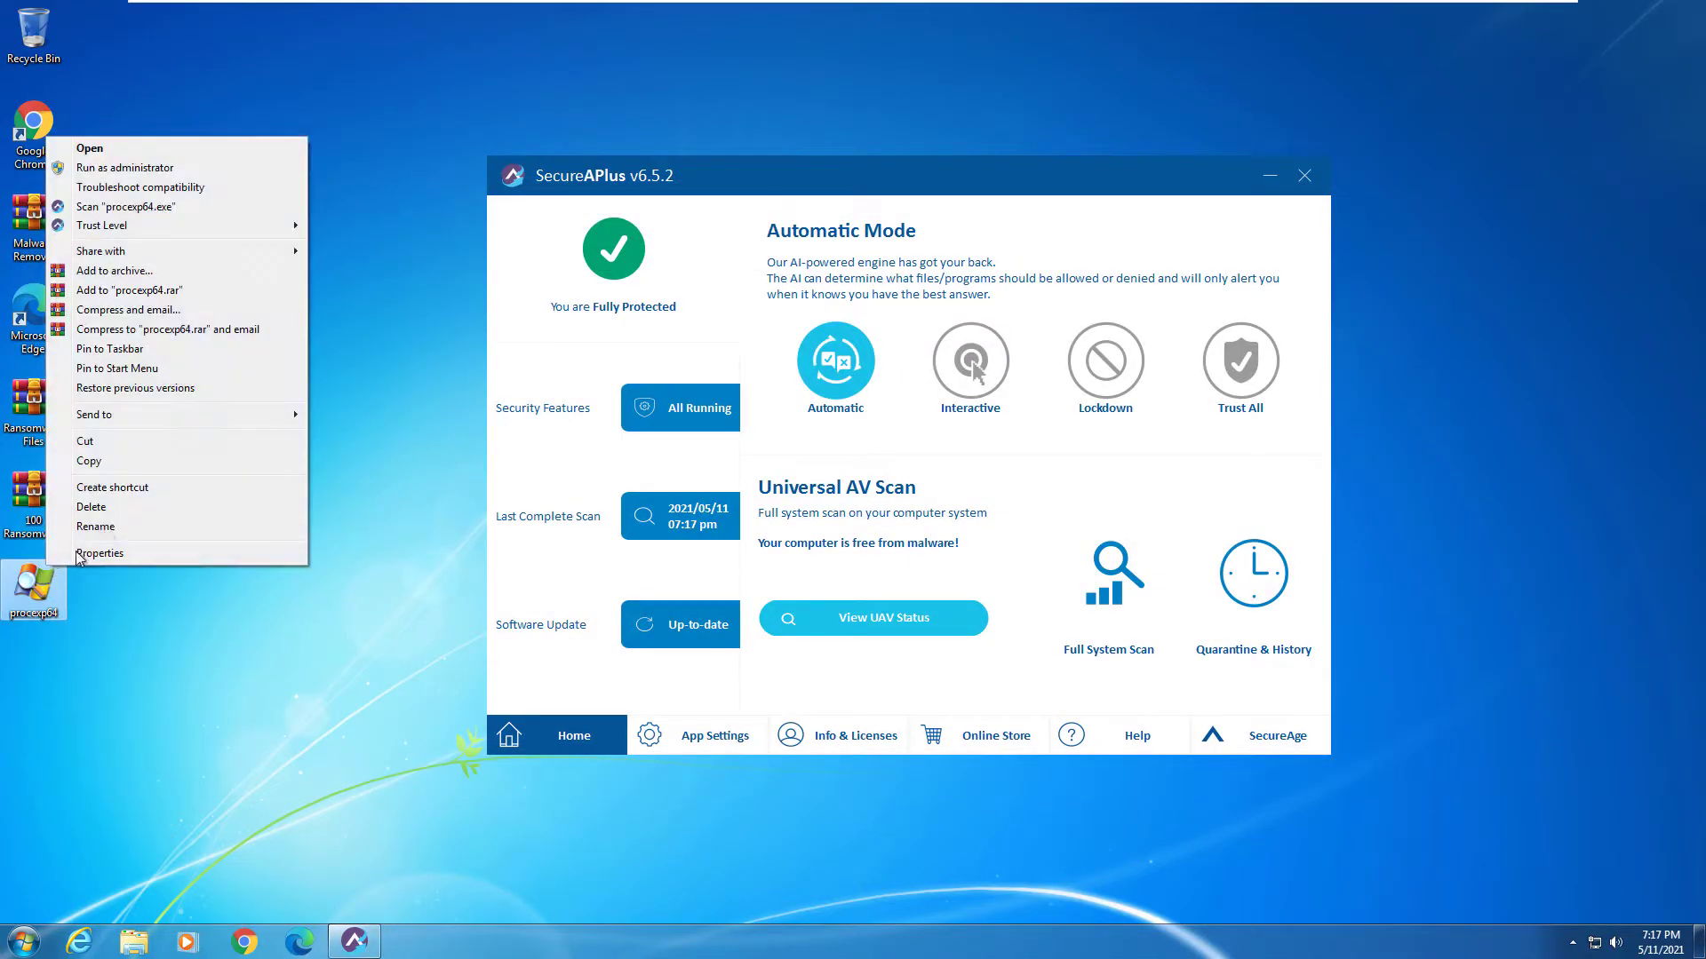
pyautogui.click(133, 168)
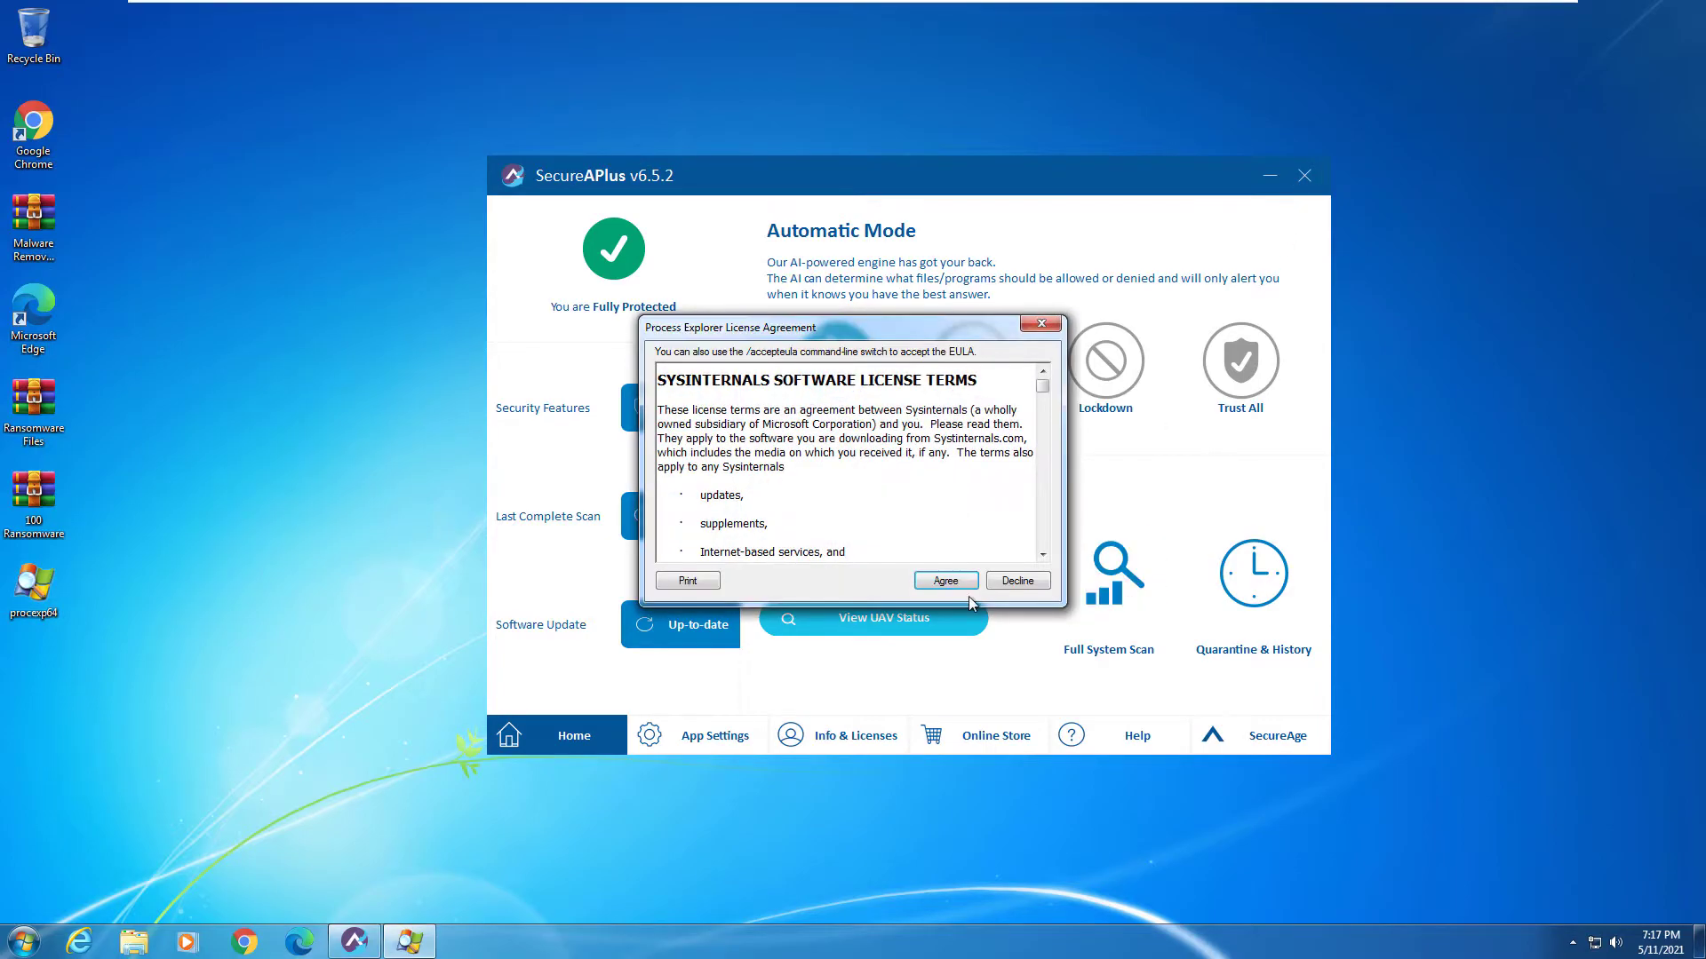
pyautogui.click(945, 579)
pyautogui.click(1304, 175)
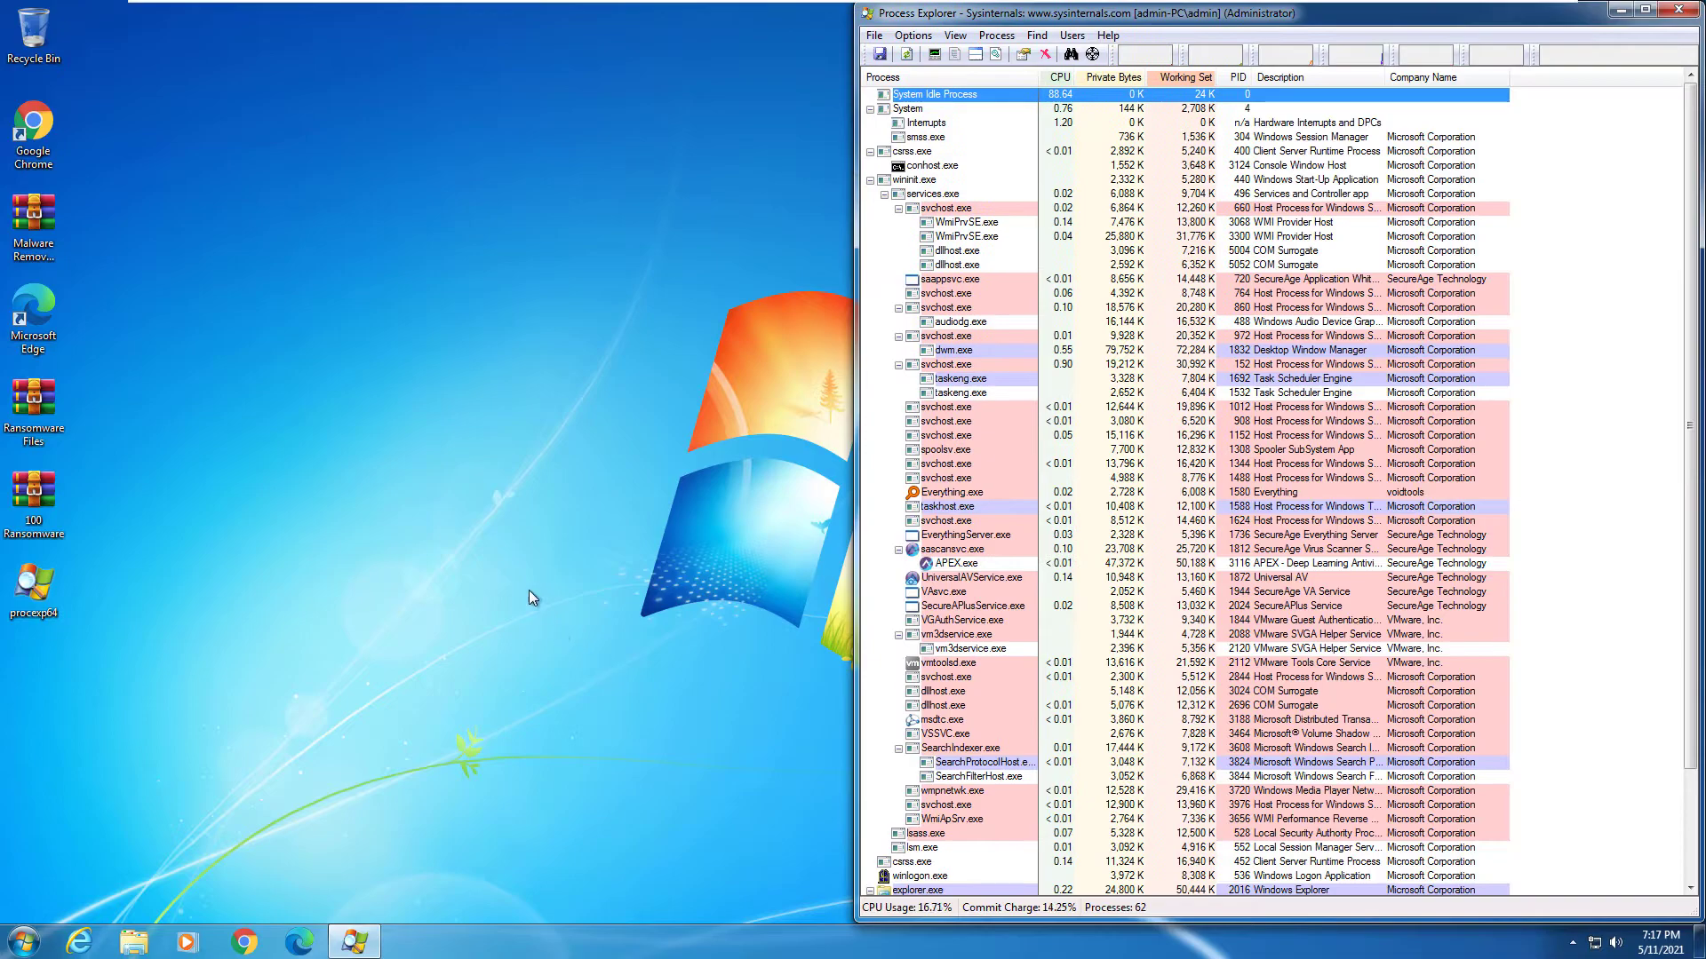
# Examine the SecureAPlus trust level options for the Ransomware Files and 100 Ransomware archives without changing them.
pyautogui.rightClick(39, 425)
pyautogui.moveTo(106, 573)
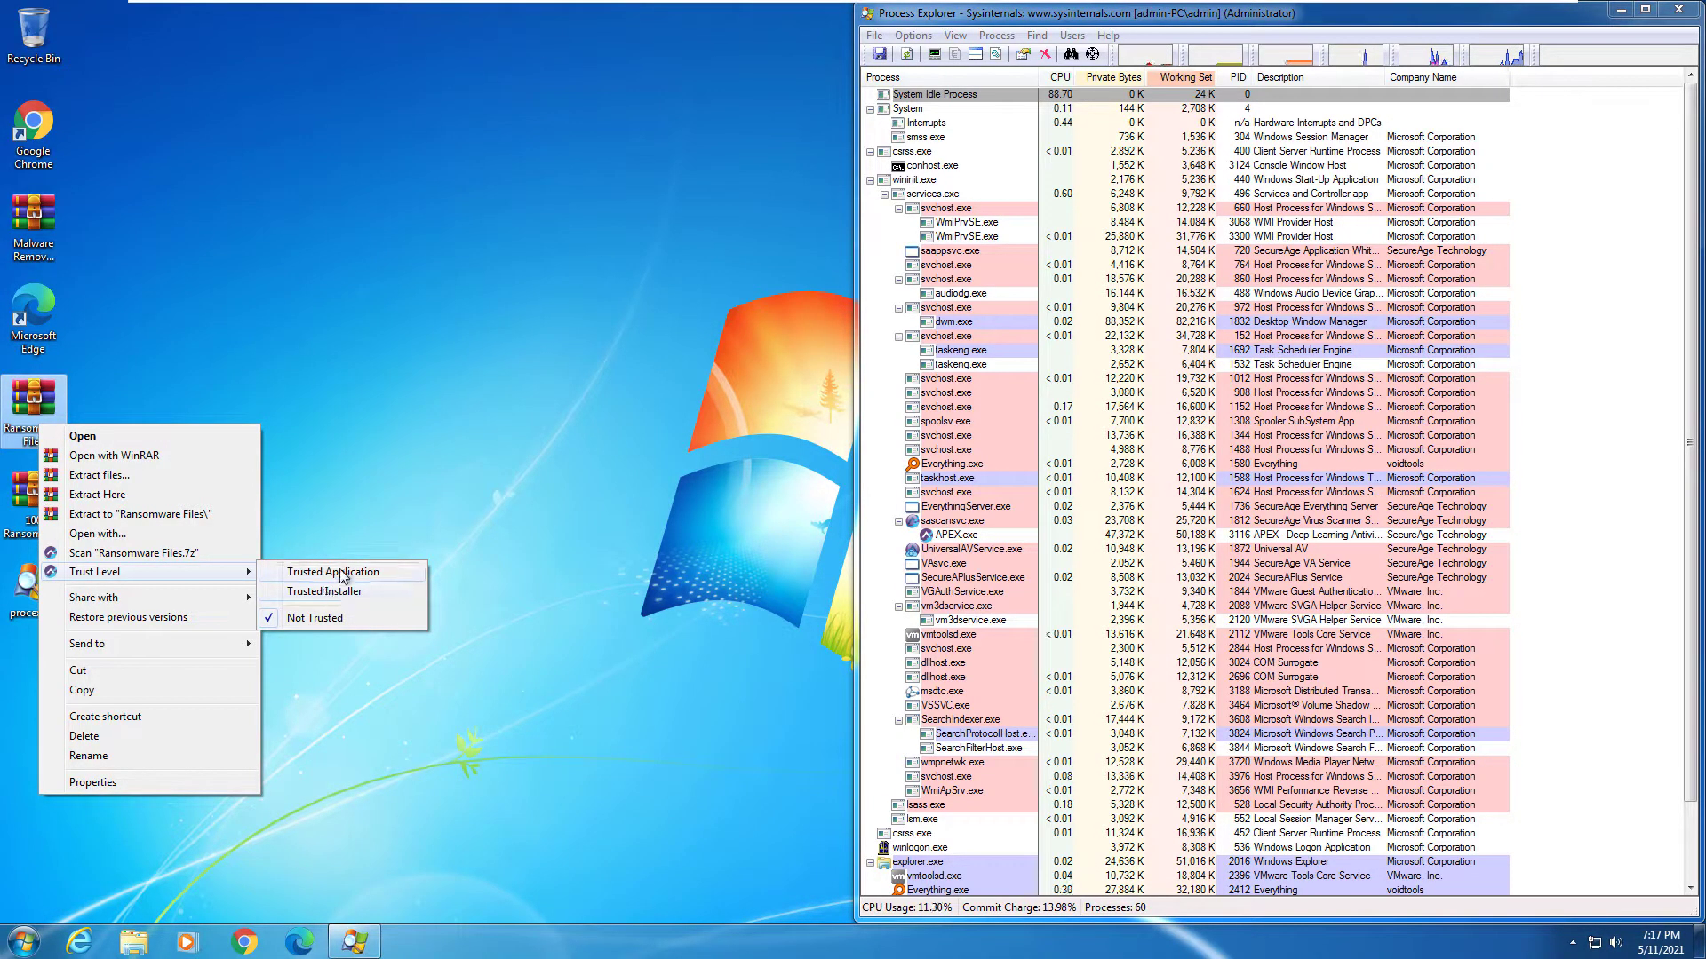
pyautogui.click(373, 427)
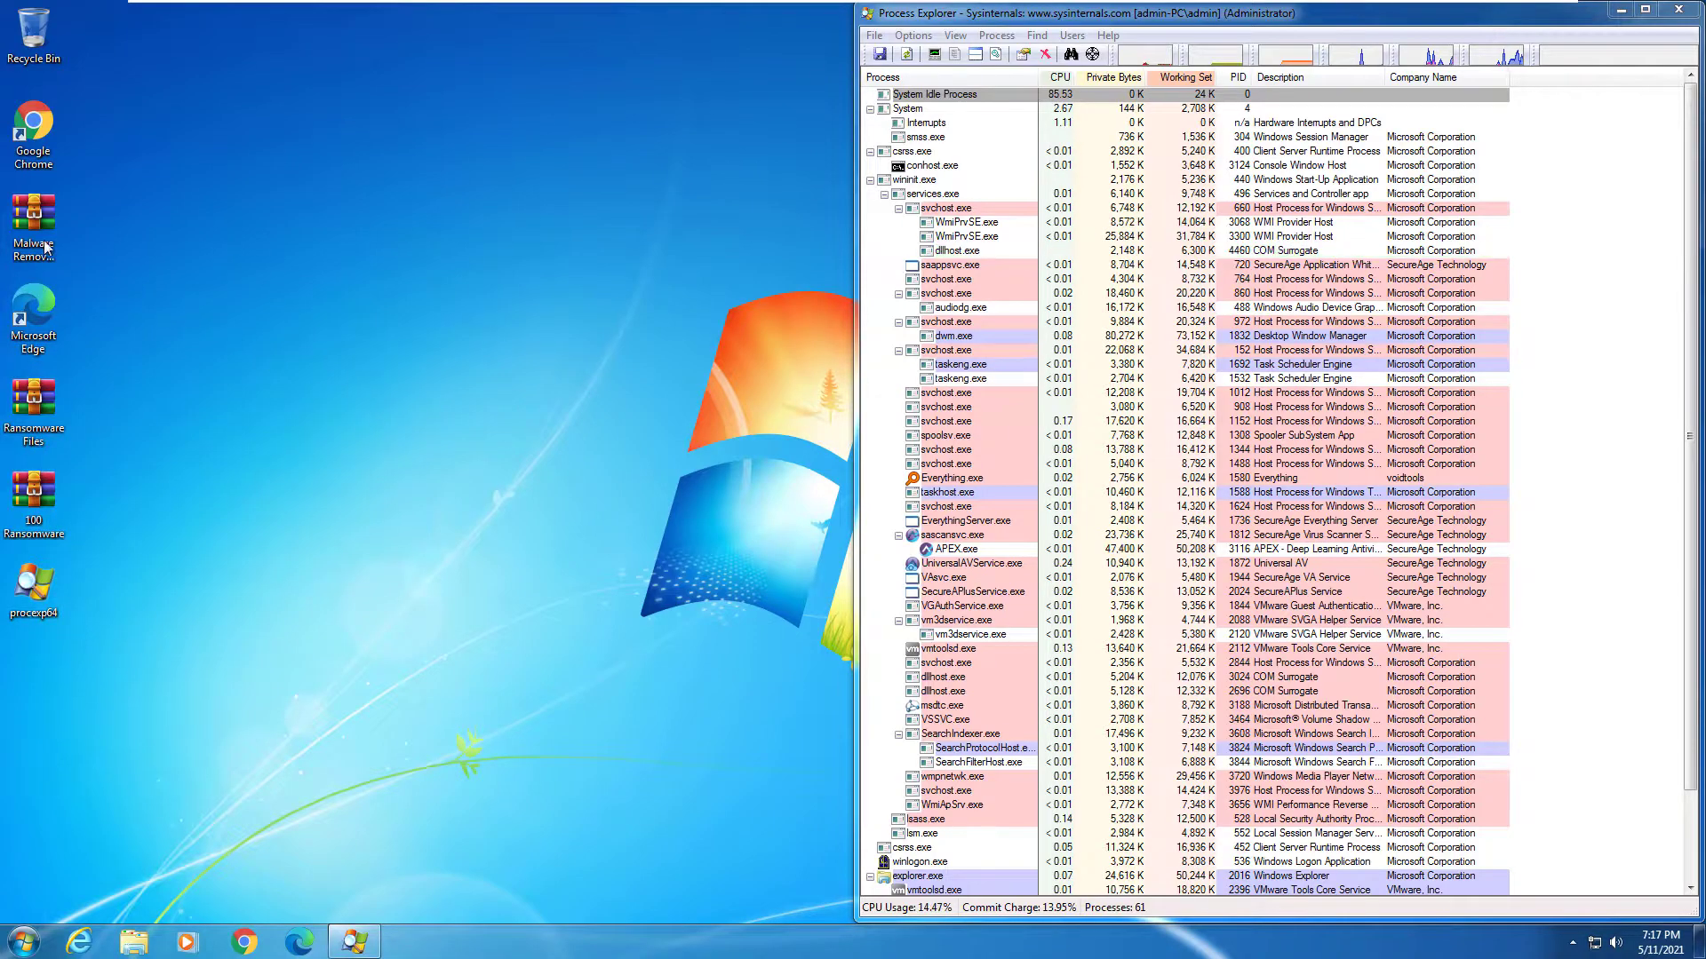
pyautogui.moveTo(47, 491)
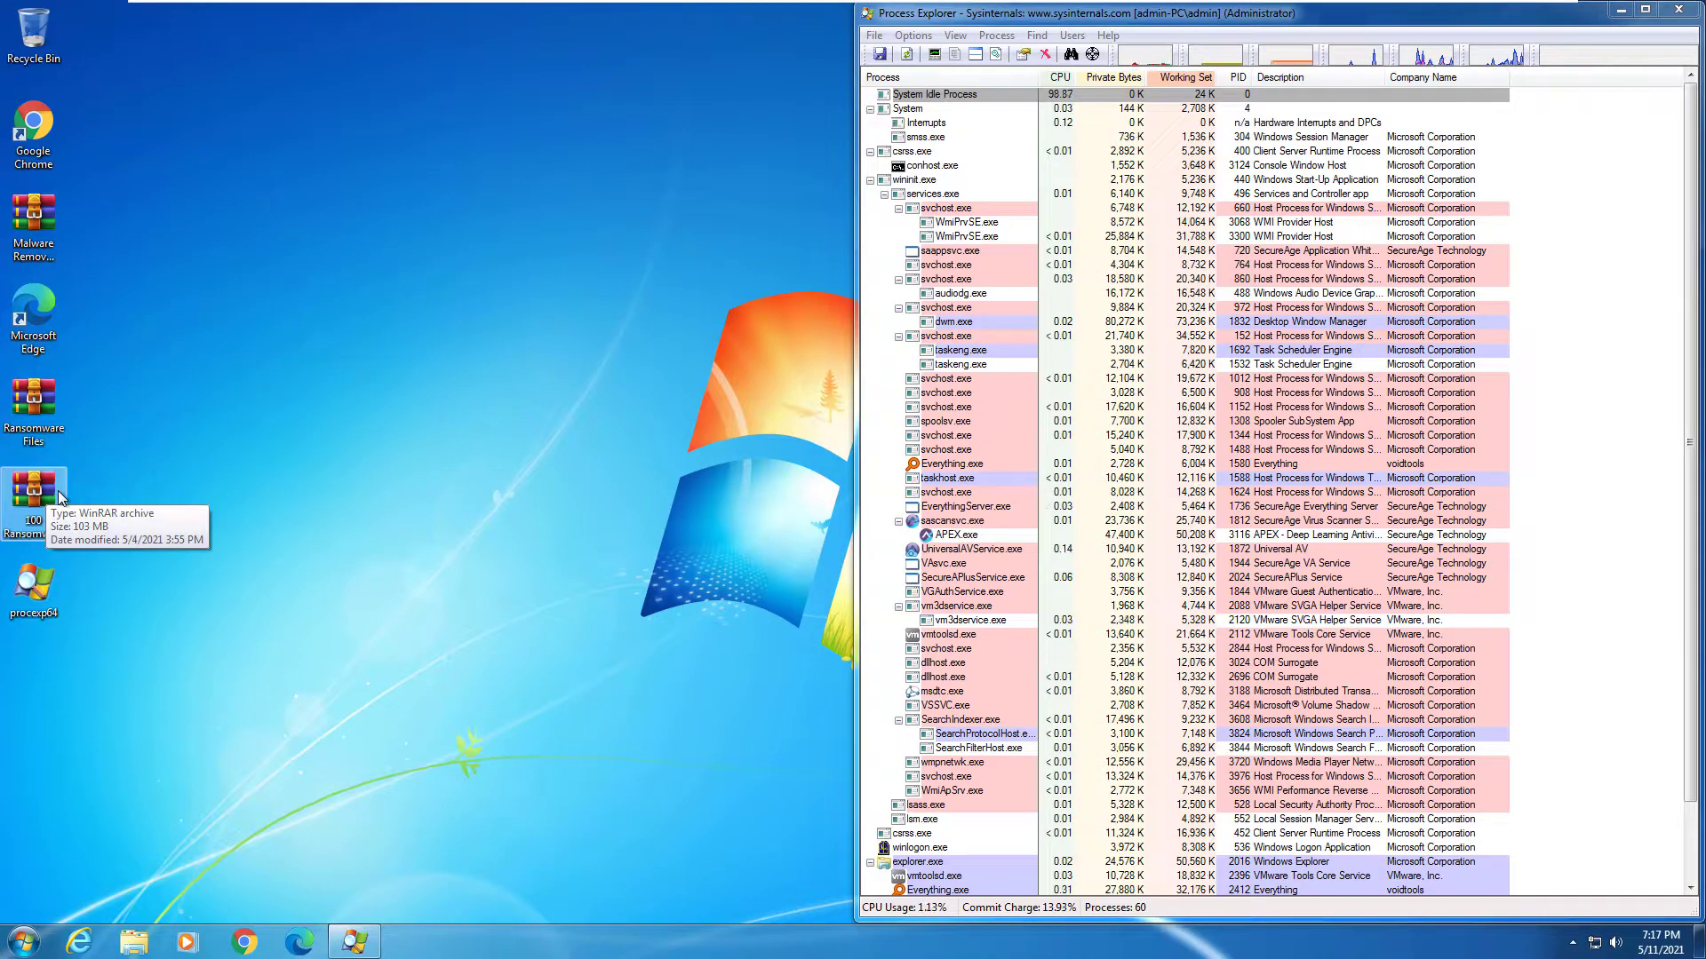
pyautogui.rightClick(57, 499)
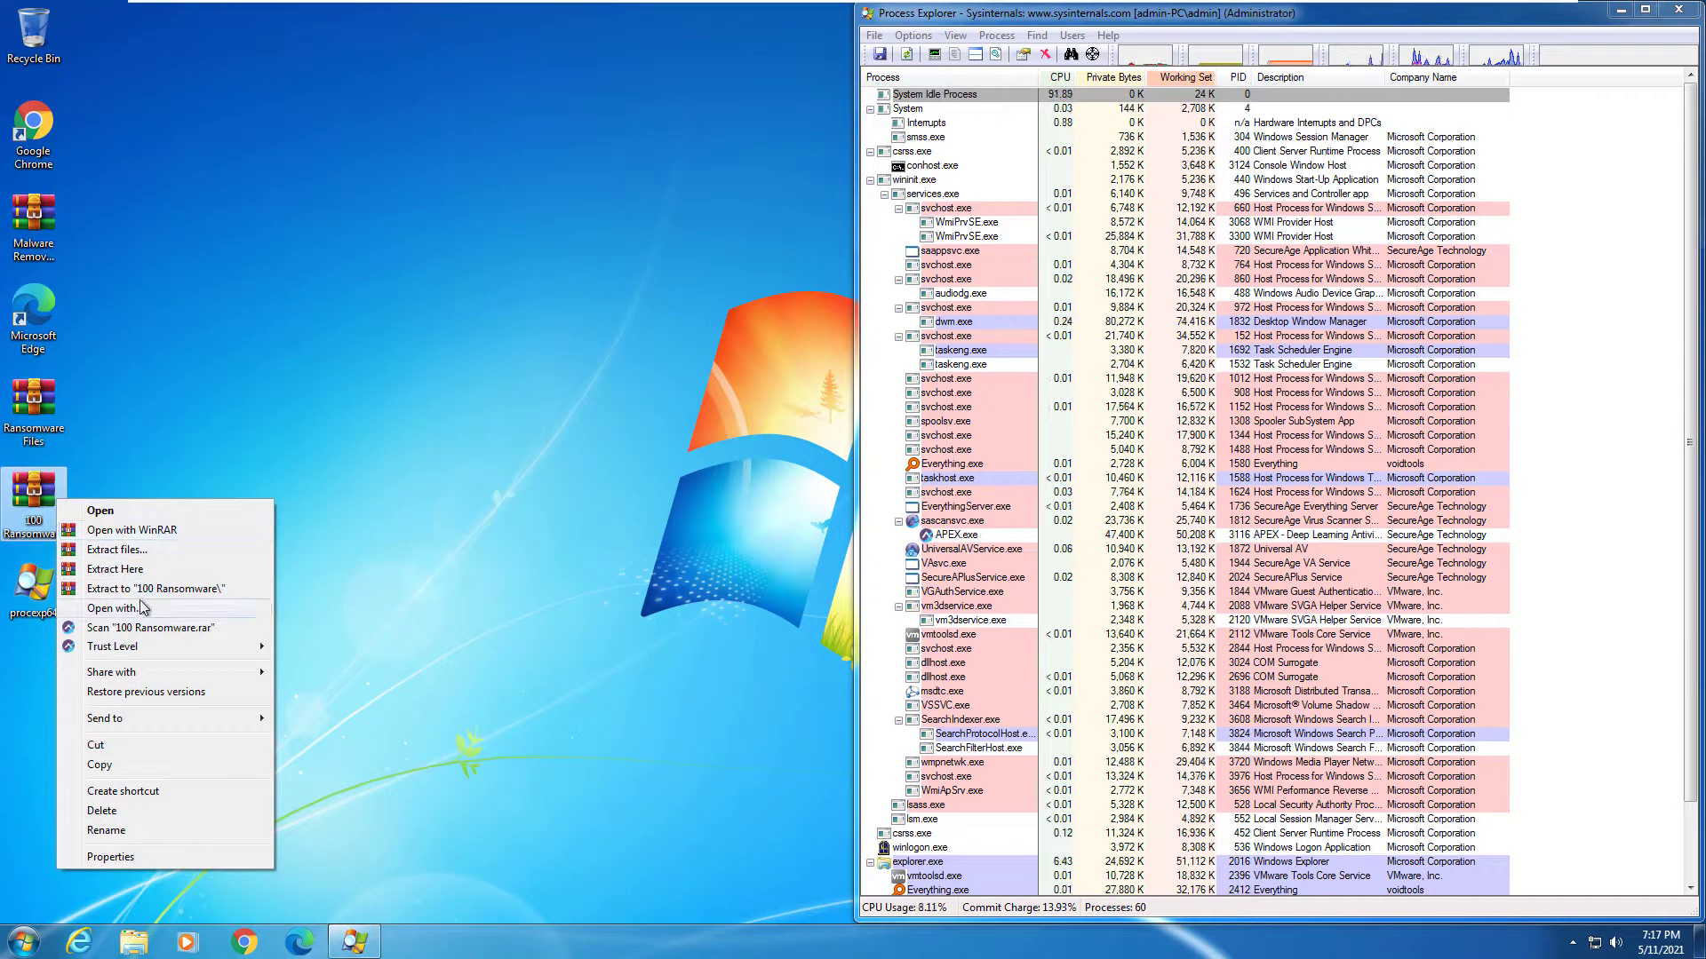
pyautogui.moveTo(184, 646)
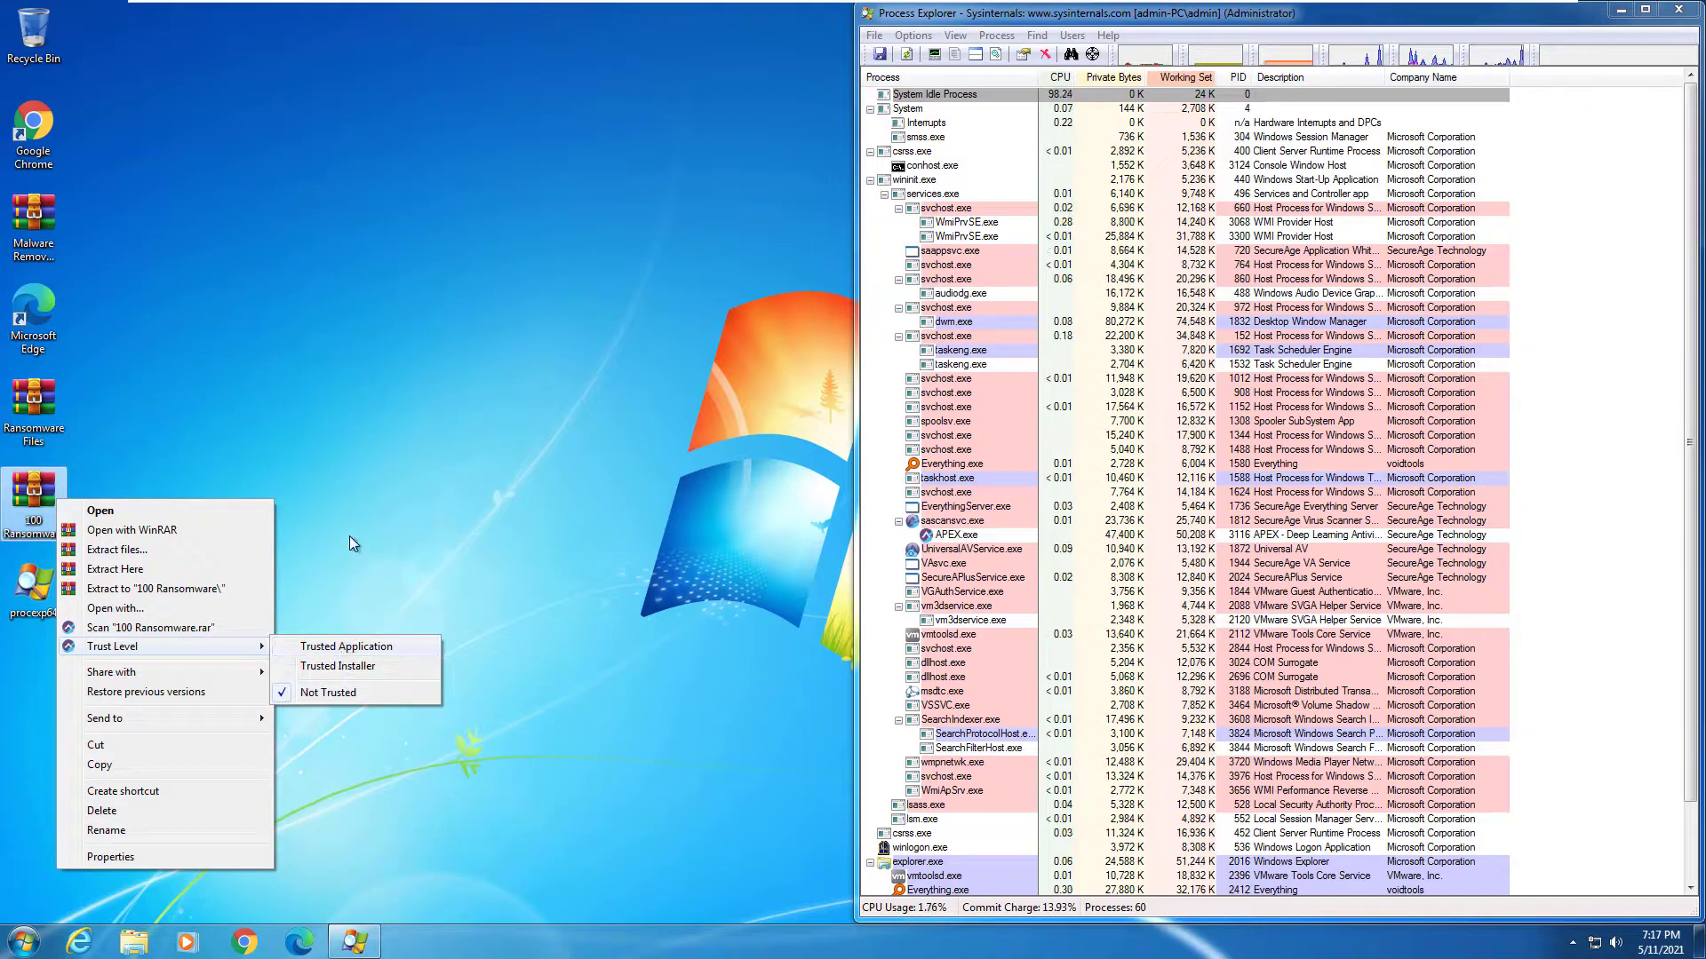
pyautogui.click(373, 546)
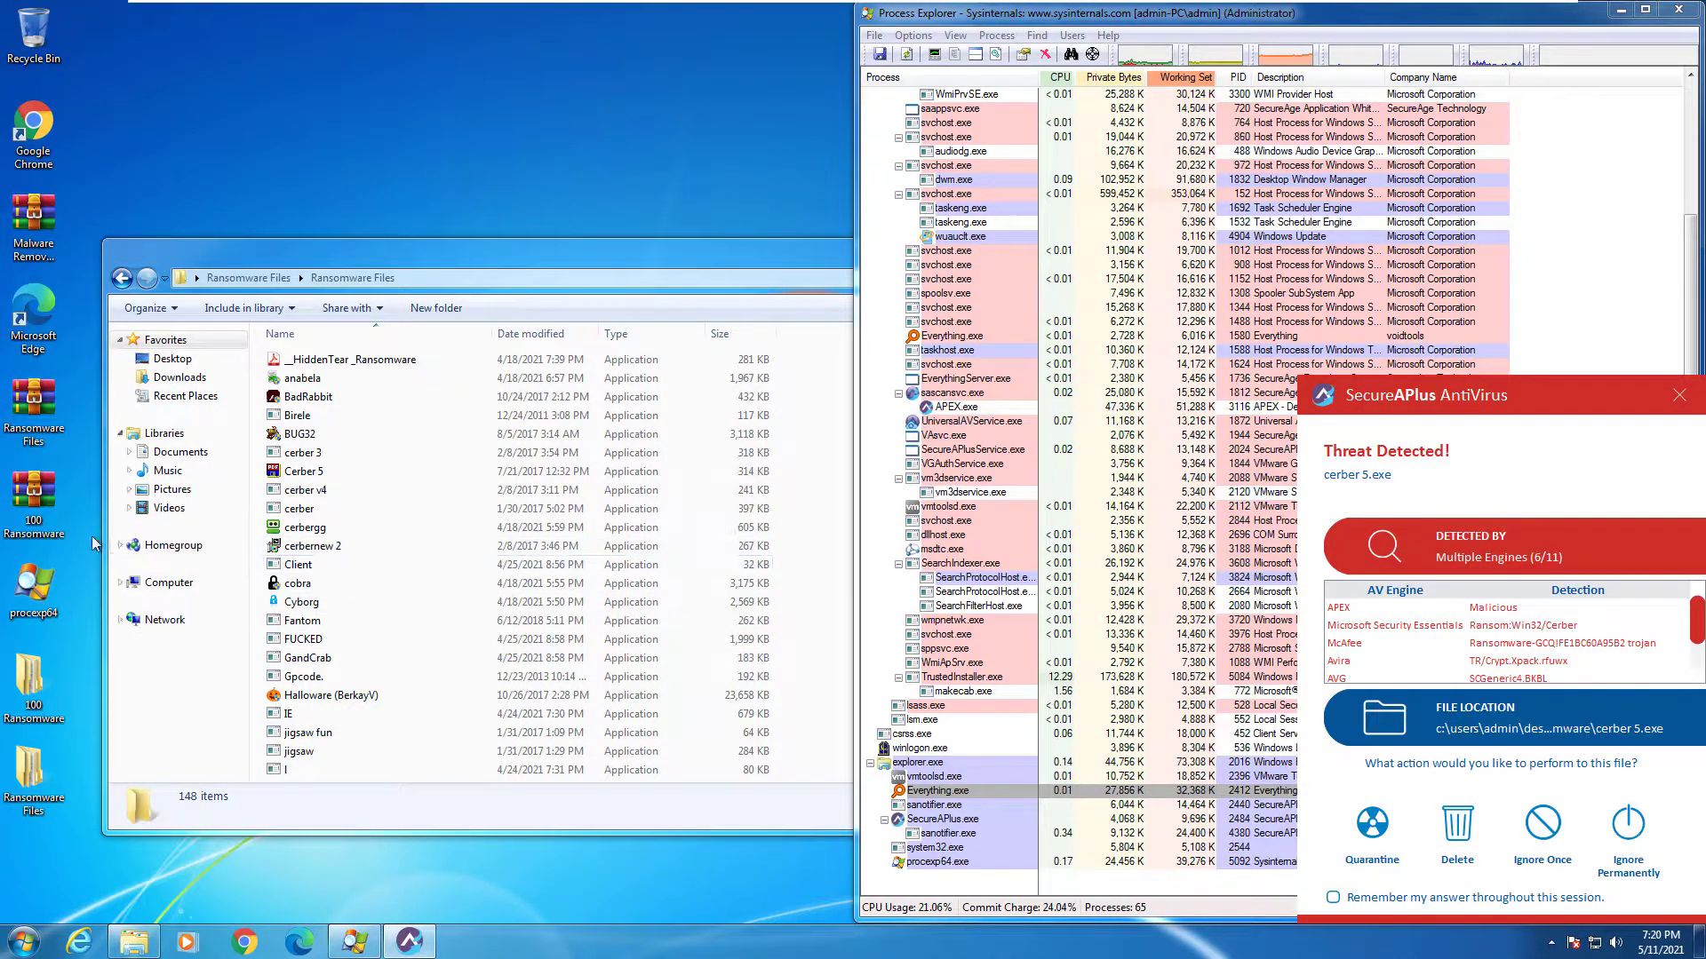
# Delete both ransomware archives and the 100 Ransomware folder from the desktop, and place the Ransomware Files folder below Microsoft Edge.
pyautogui.moveTo(95, 543); pyautogui.dragTo(22, 378)
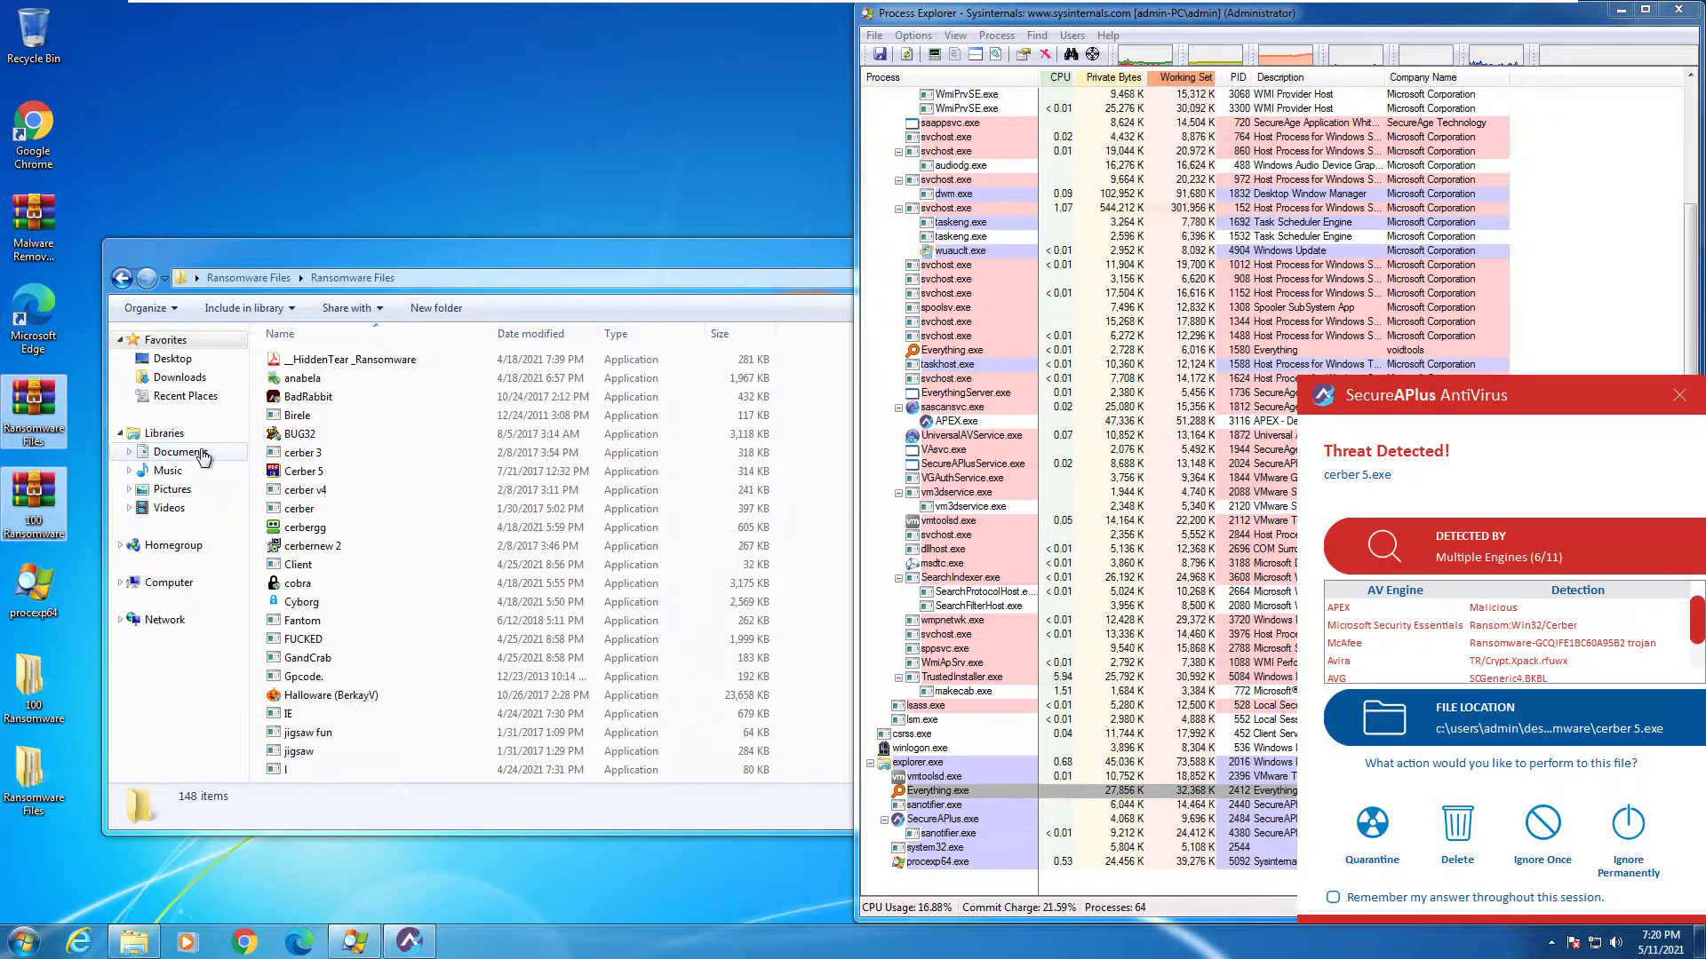
pyautogui.press('Delete')
pyautogui.press('Return')
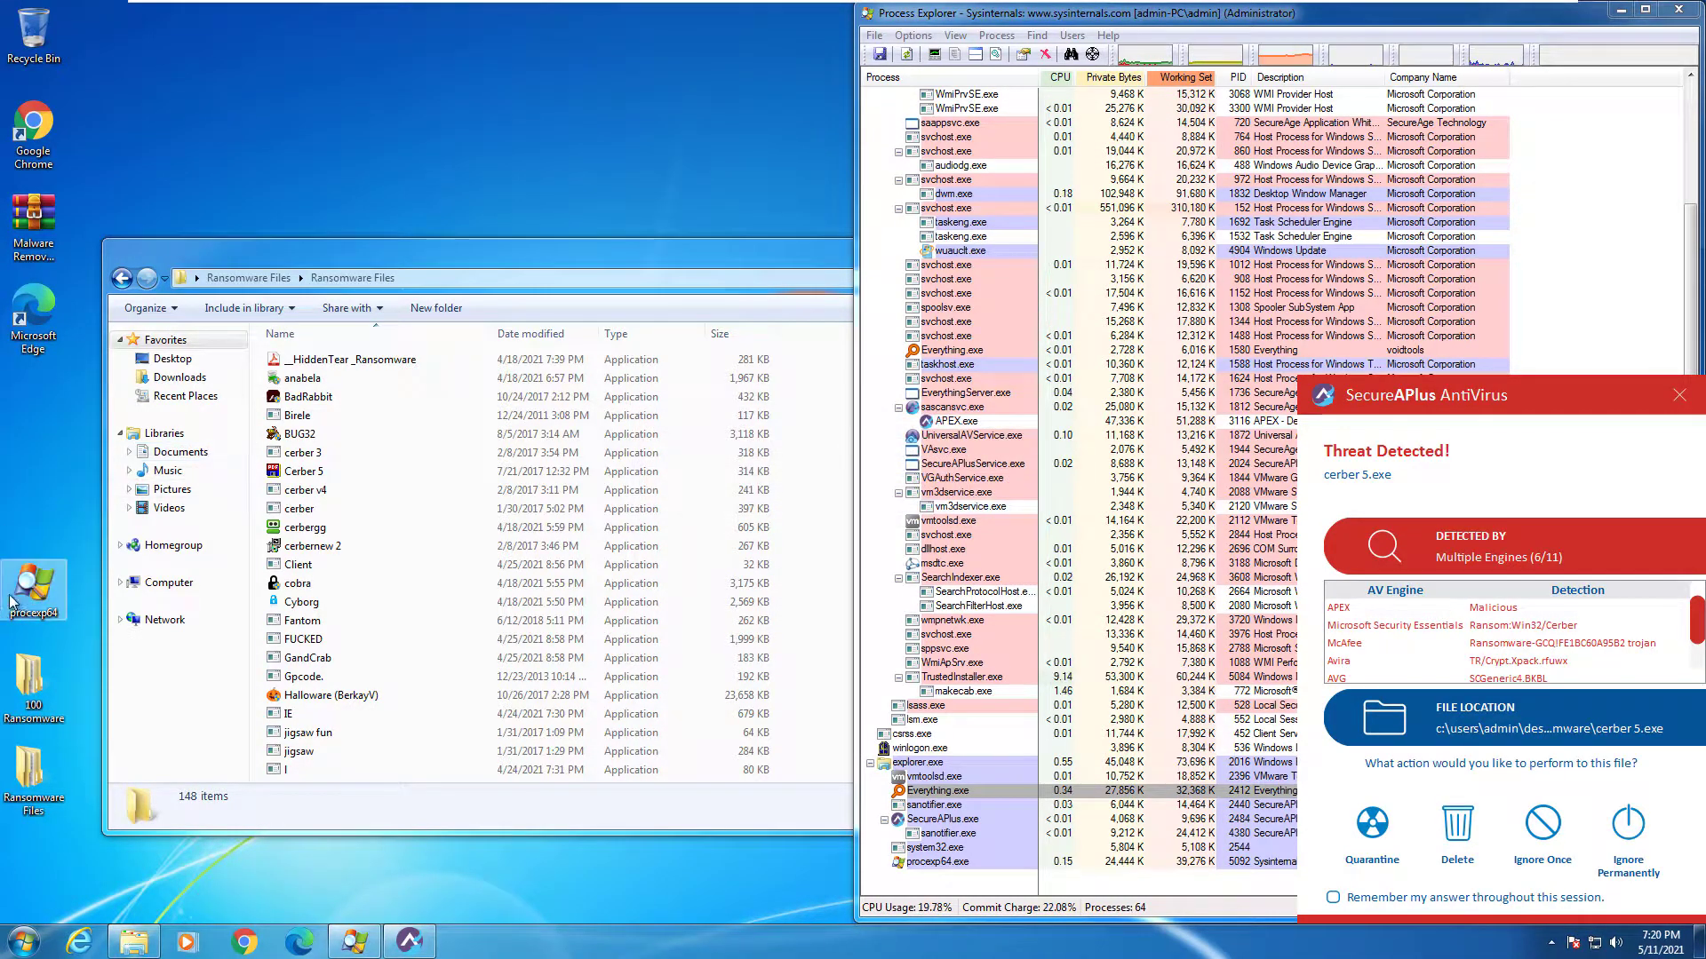
pyautogui.click(31, 701)
pyautogui.press('Delete')
pyautogui.press('Return')
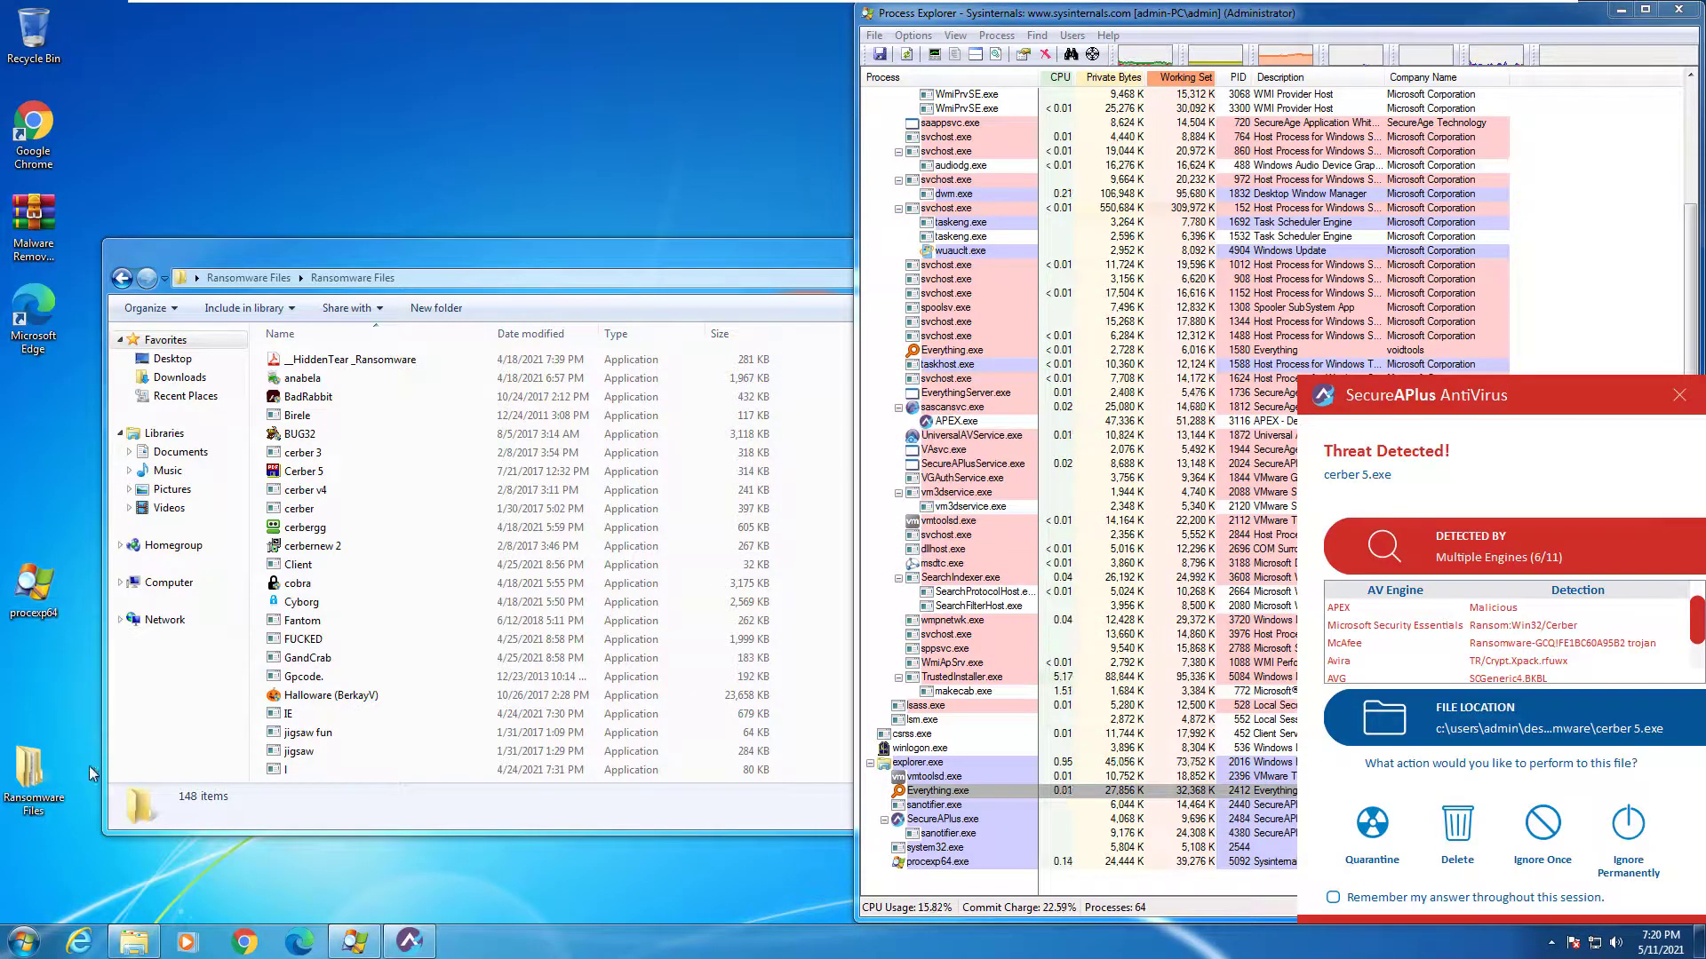
pyautogui.moveTo(40, 768); pyautogui.dragTo(35, 413)
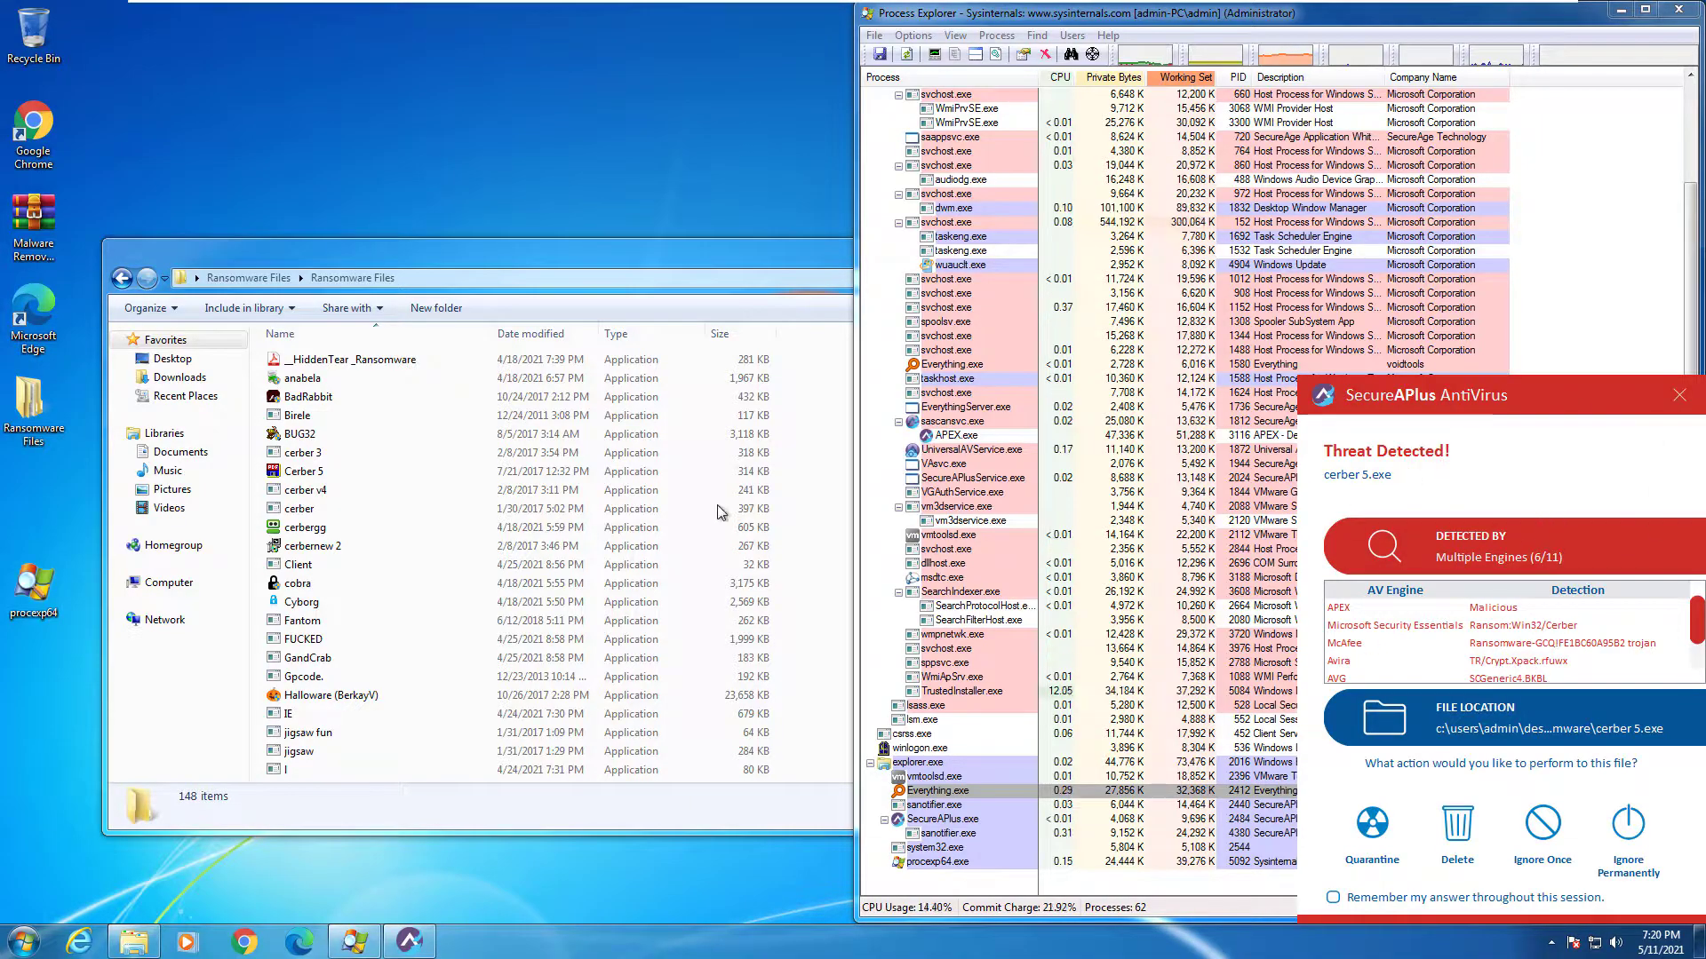
# Try to launch the __HiddenTear _Ransomware and anabela samples from the Ransomware Files folder to test the antivirus.
pyautogui.click(438, 377)
pyautogui.click(435, 360)
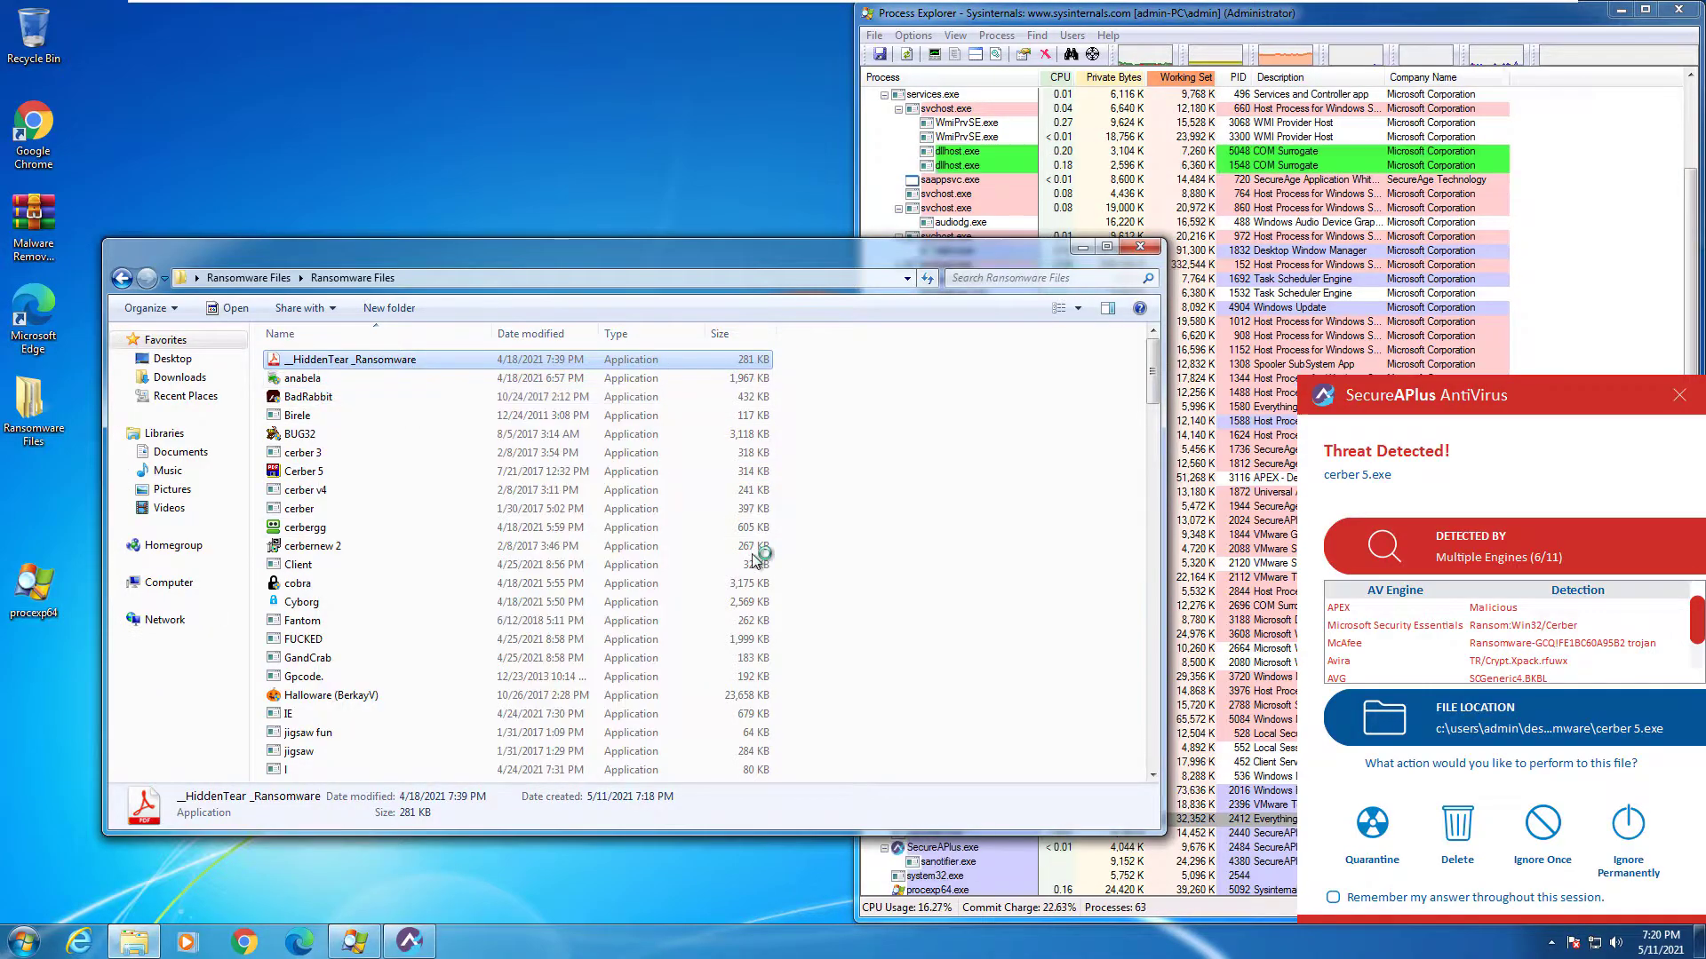
pyautogui.click(605, 203)
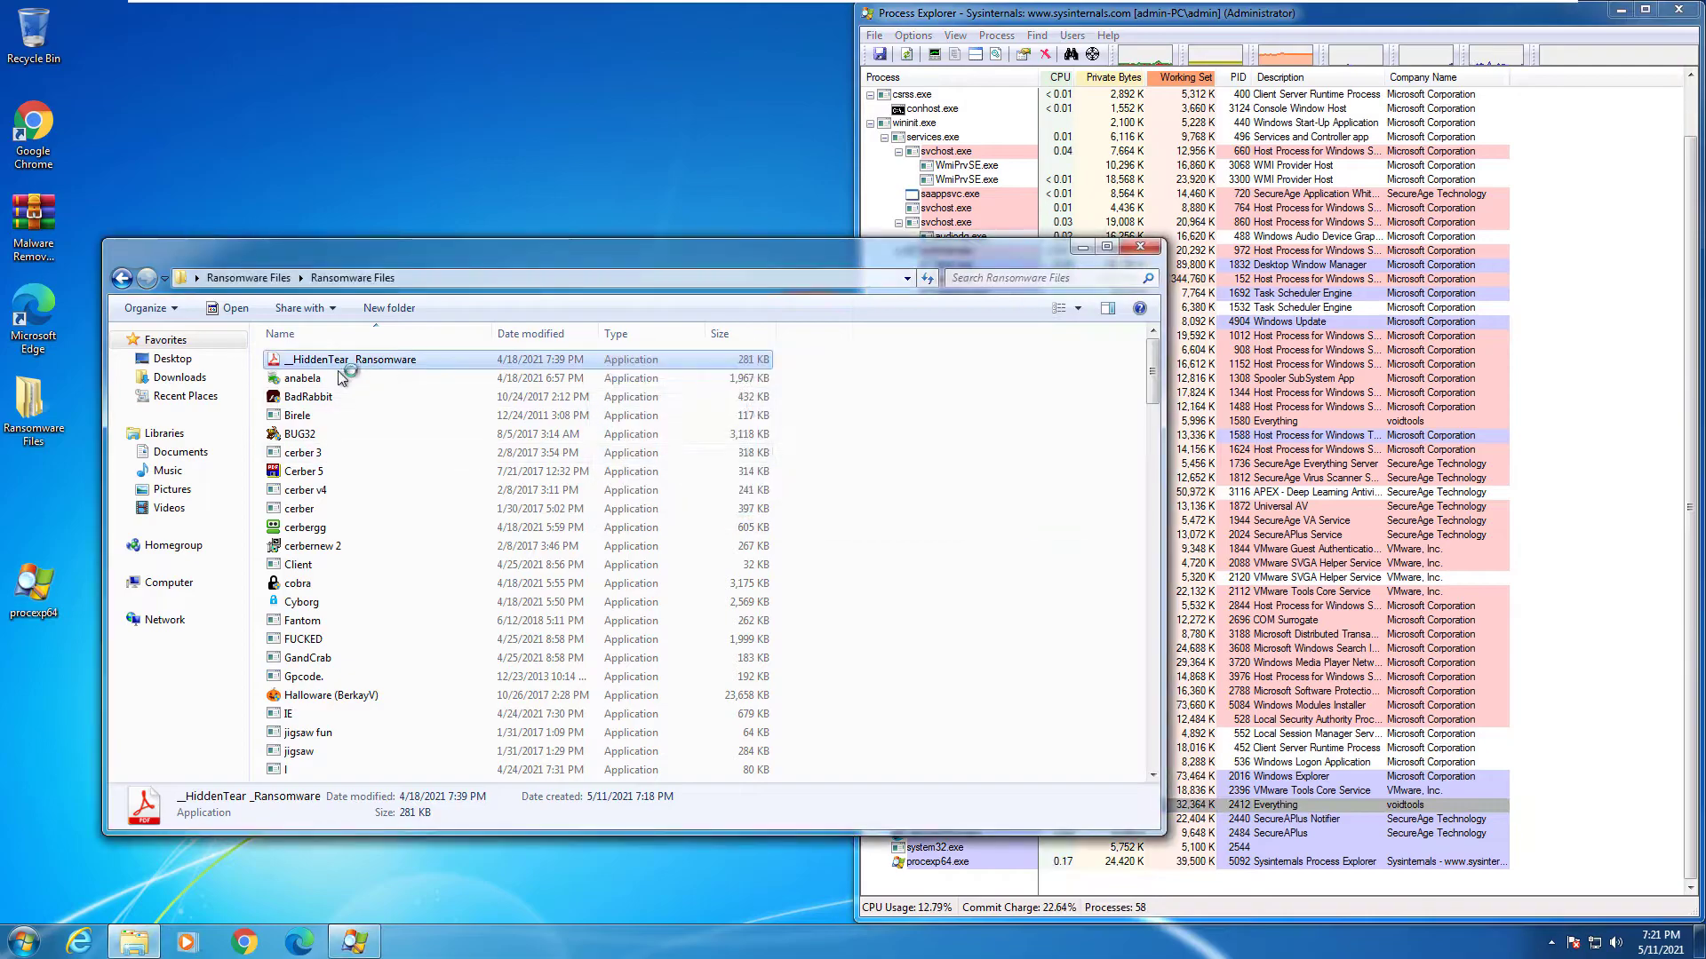
pyautogui.rightClick(327, 382)
pyautogui.click(366, 412)
pyautogui.click(1086, 503)
# Try to run the BadRabbit and Birele samples as administrator, approving the elevation requests.
pyautogui.doubleClick(308, 396)
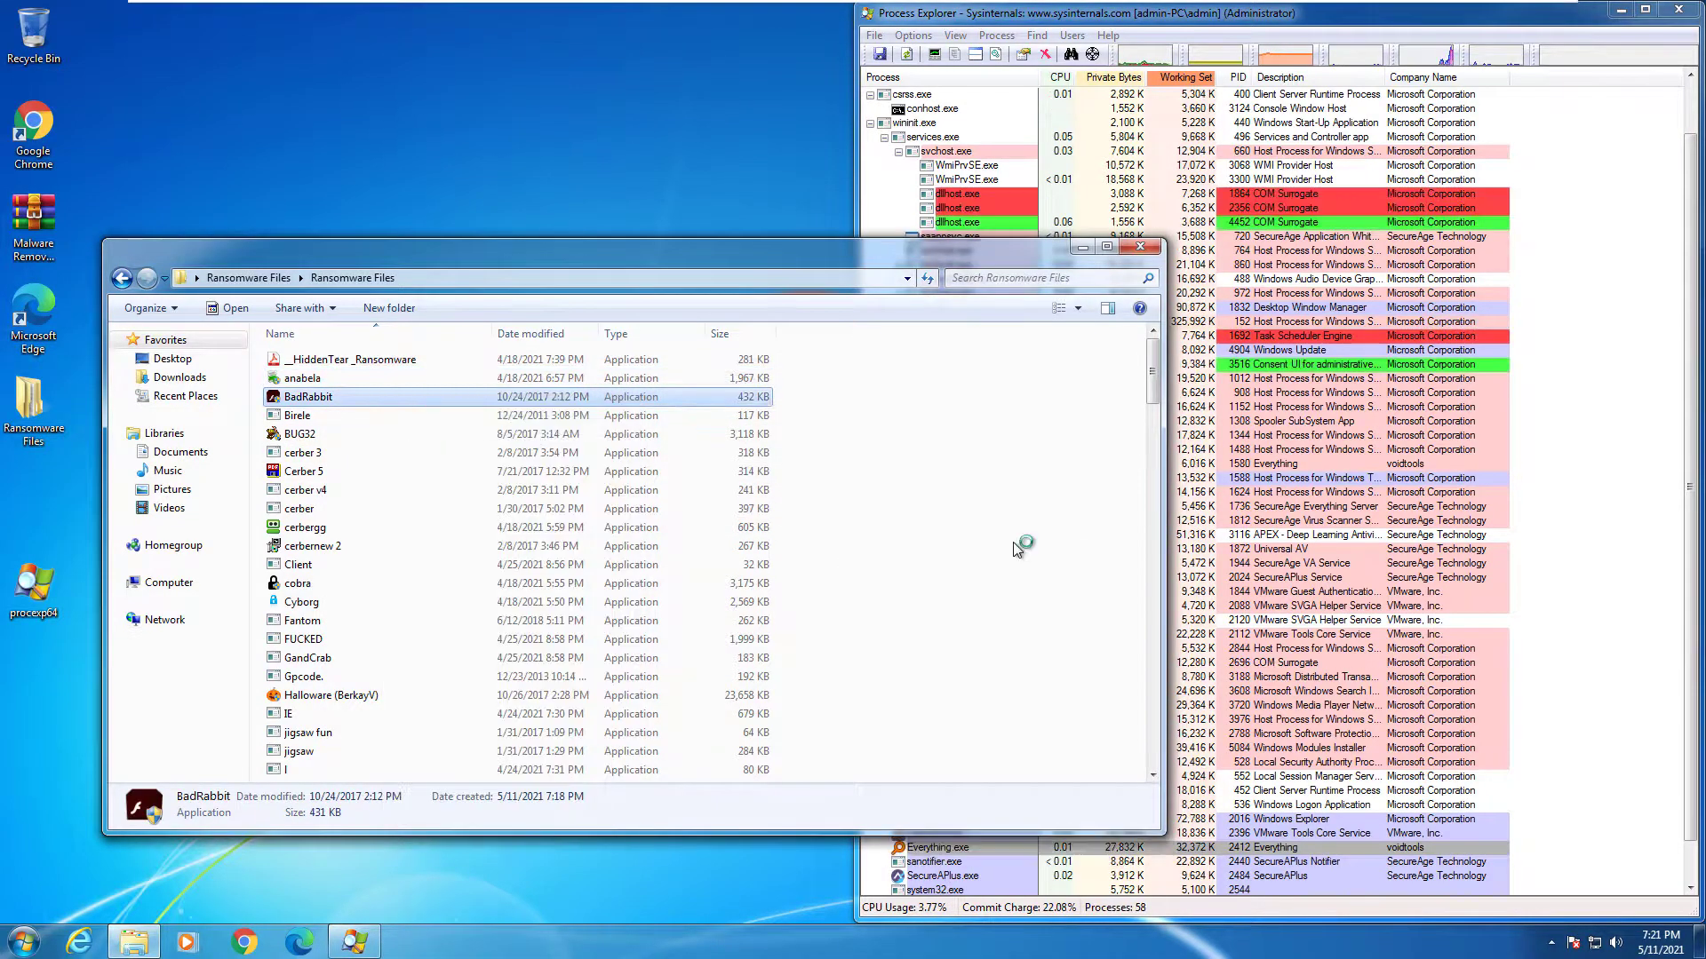
pyautogui.click(1010, 485)
pyautogui.rightClick(425, 401)
pyautogui.click(453, 440)
pyautogui.click(1010, 485)
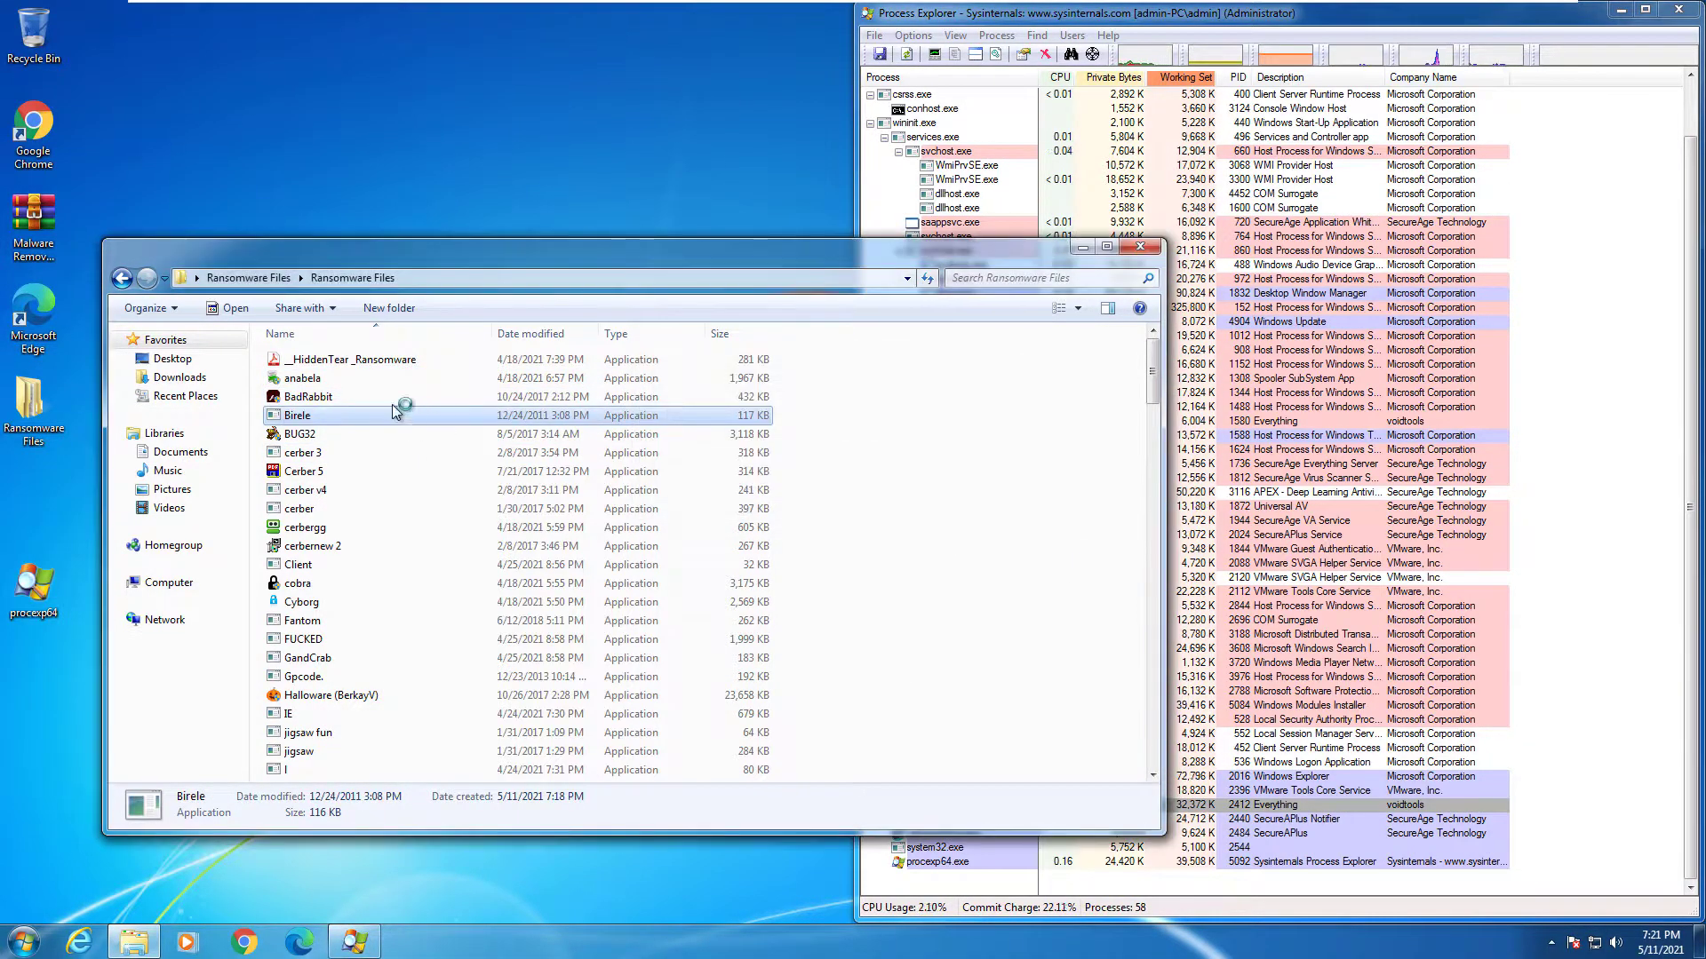
pyautogui.rightClick(391, 402)
pyautogui.click(431, 439)
pyautogui.click(1014, 484)
pyautogui.rightClick(284, 415)
pyautogui.click(338, 443)
pyautogui.click(1006, 484)
# Try to run the BUG32 sample as administrator, launching it a second time after the first attempt.
pyautogui.rightClick(364, 433)
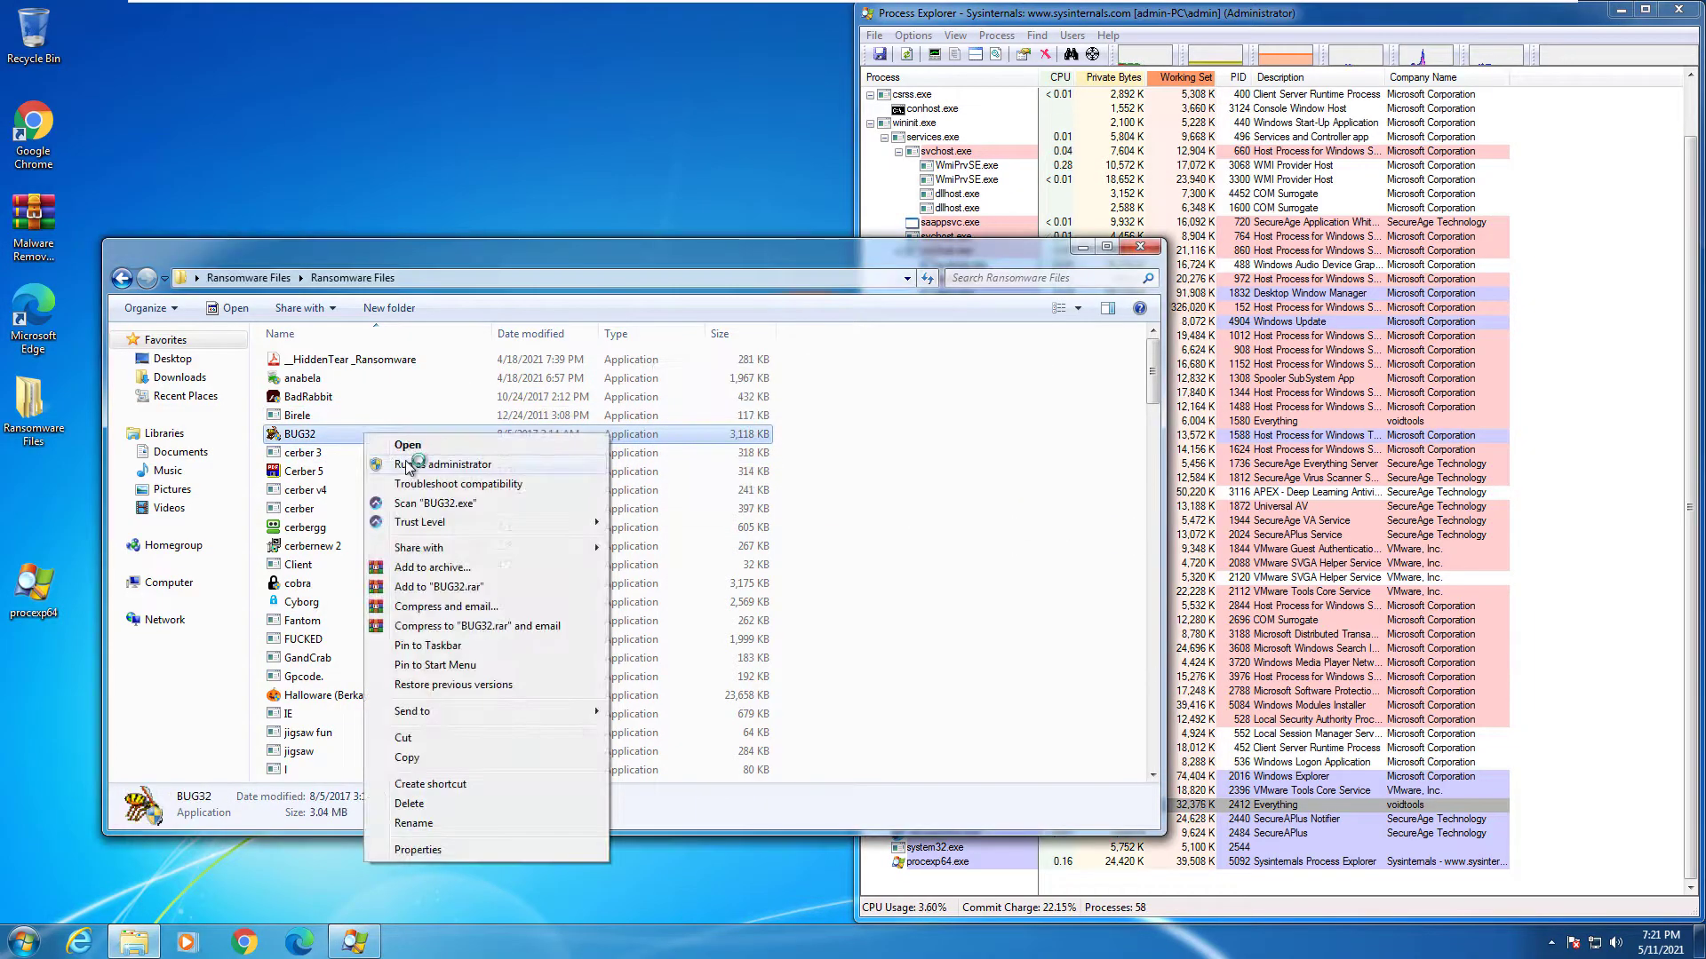
pyautogui.click(418, 462)
pyautogui.click(1006, 486)
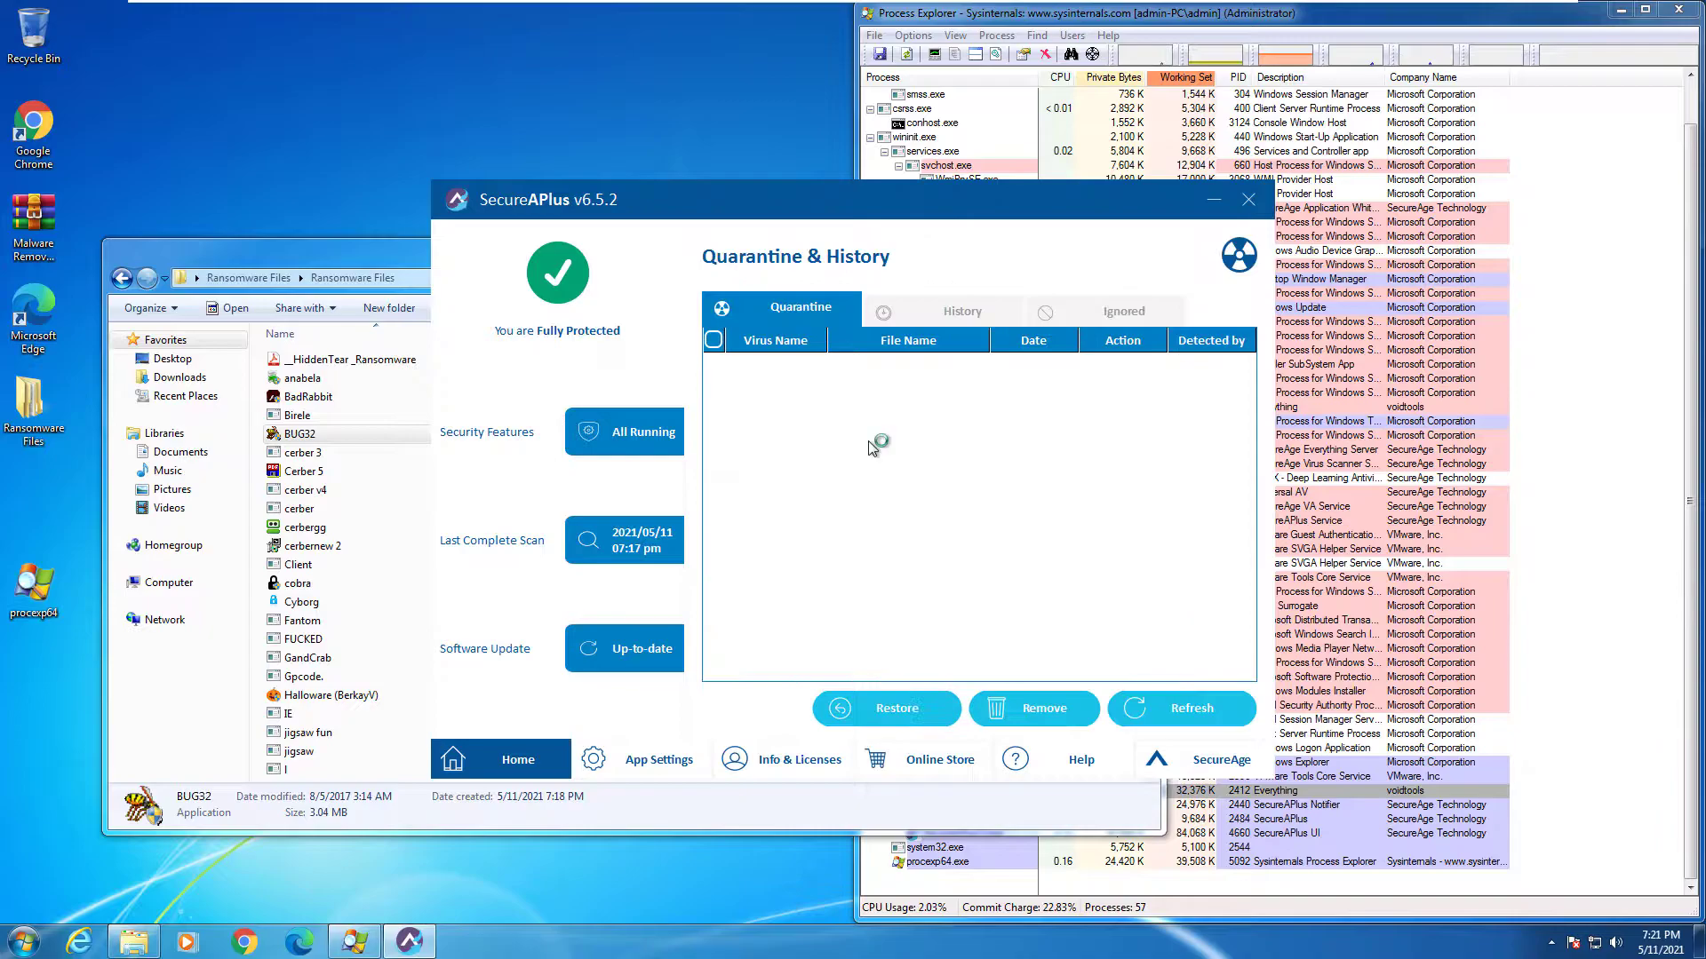
pyautogui.click(303, 439)
pyautogui.rightClick(303, 439)
pyautogui.click(330, 477)
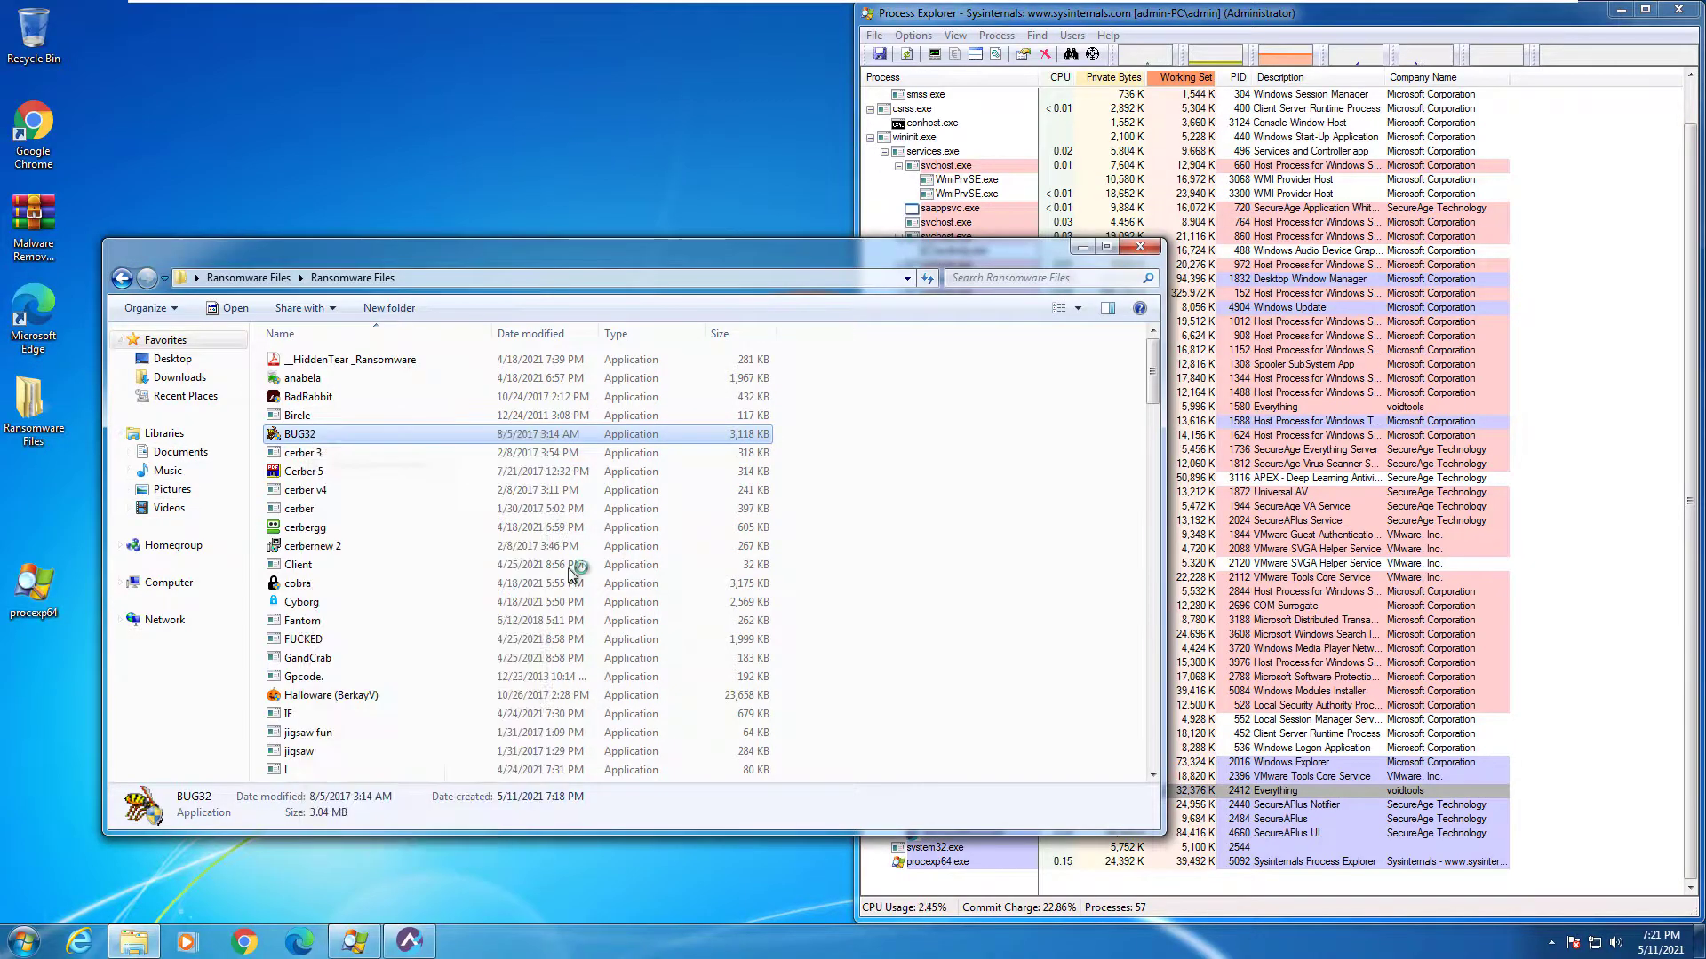
# Try to run the cerber v4 sample as administrator, and quarantine the detected fucked.exe and gandcrab.exe.
pyautogui.click(997, 484)
pyautogui.rightClick(376, 471)
pyautogui.click(404, 509)
pyautogui.rightClick(370, 494)
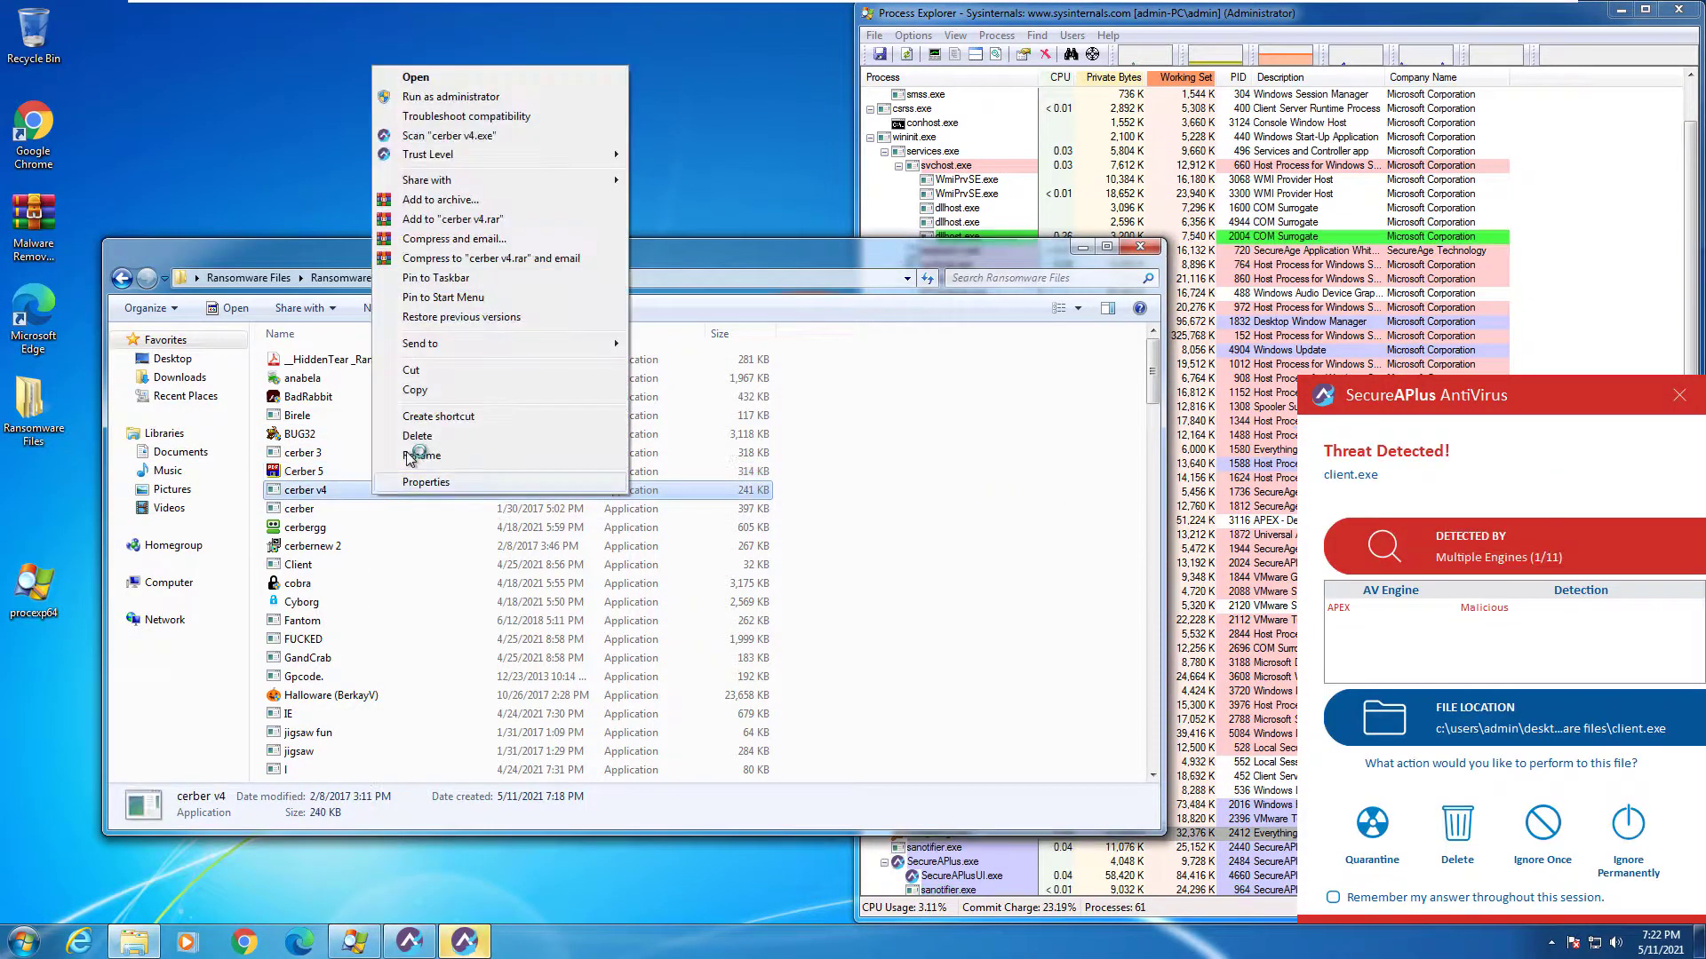
pyautogui.click(426, 95)
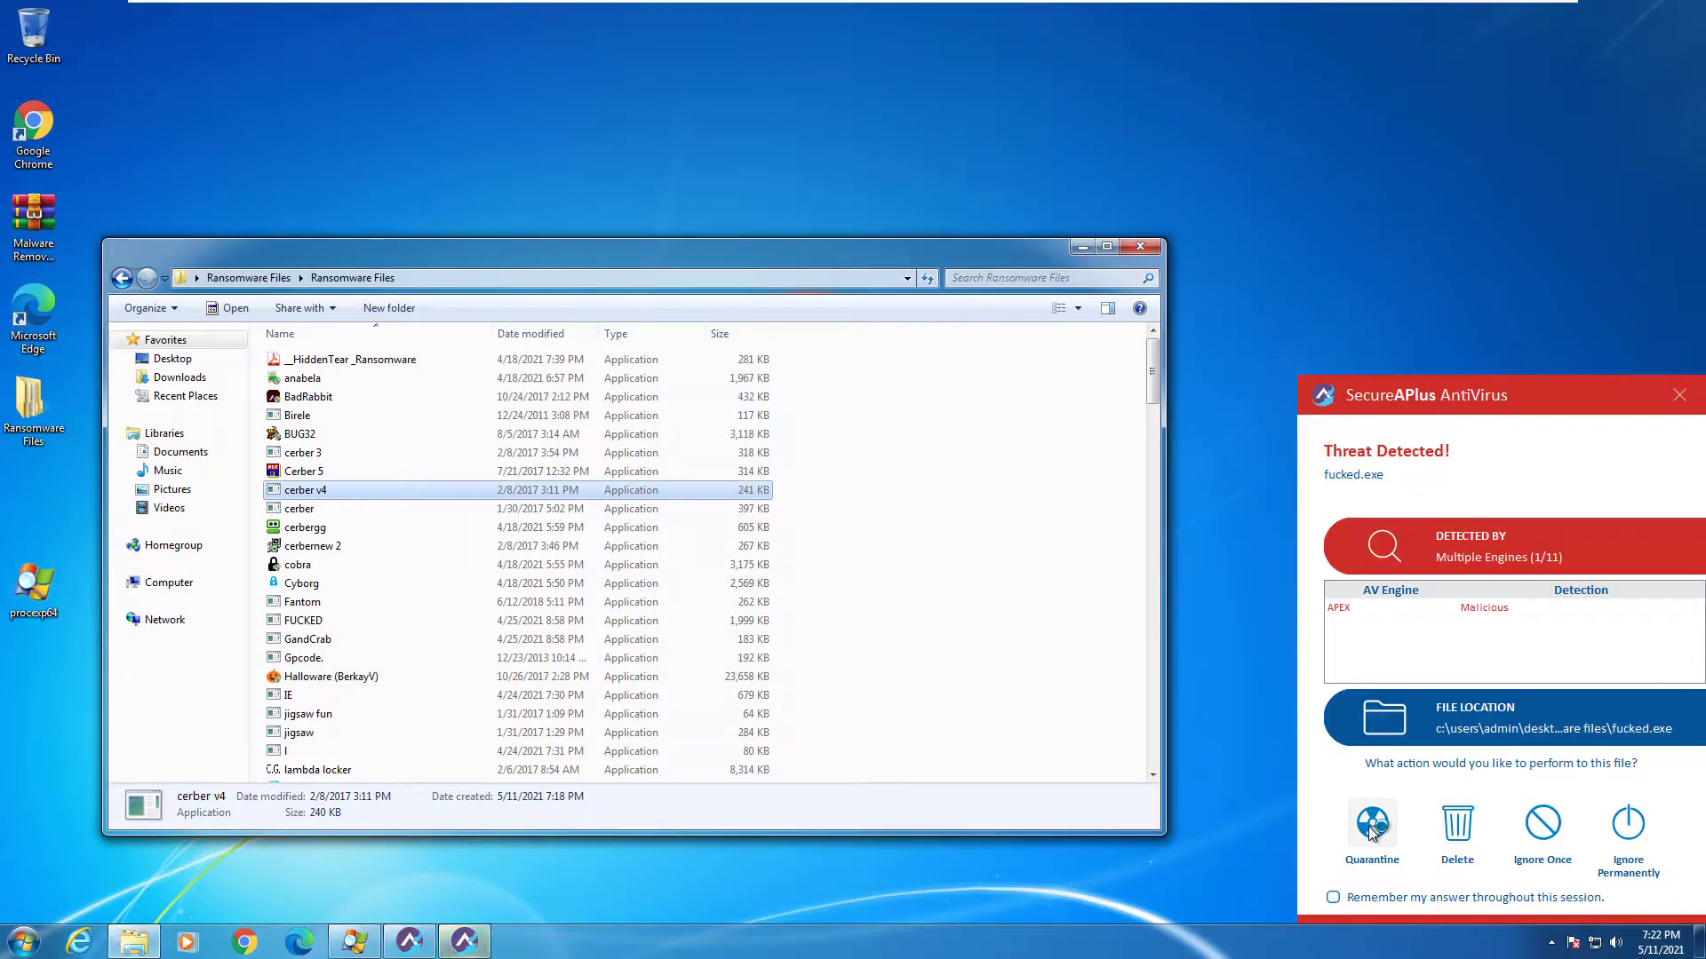
pyautogui.click(1373, 826)
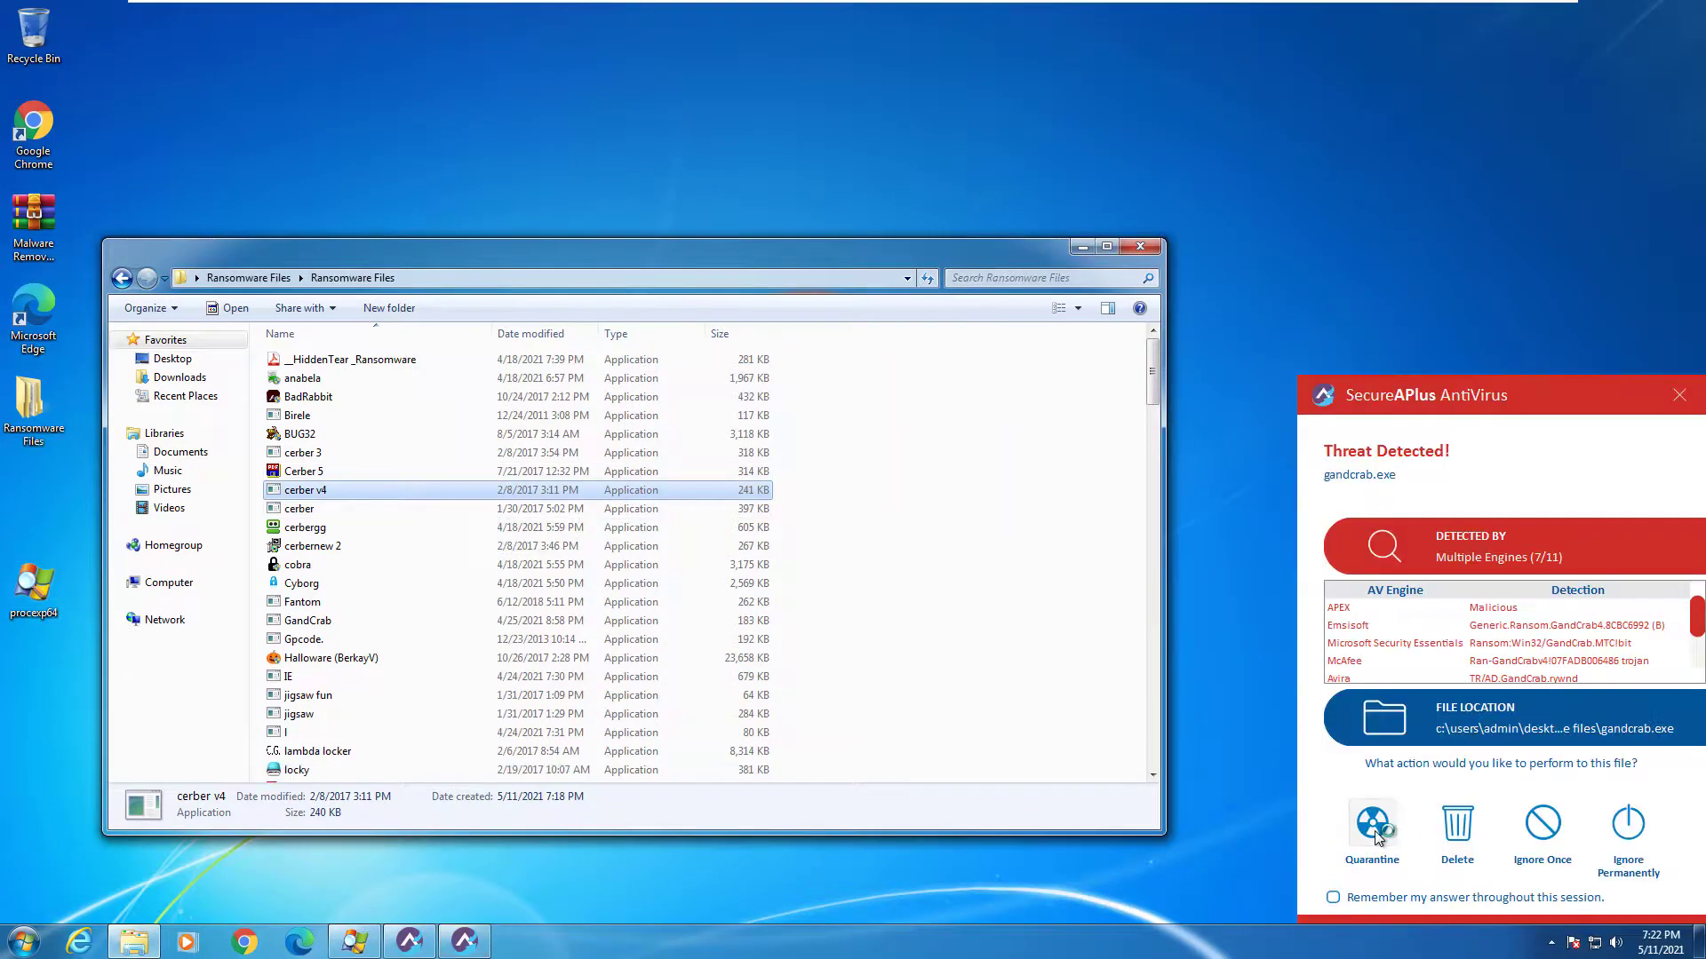
pyautogui.click(1373, 827)
# Try to run the Halloware (BerkayV) sample as administrator and check the running processes in Process Explorer.
pyautogui.rightClick(350, 642)
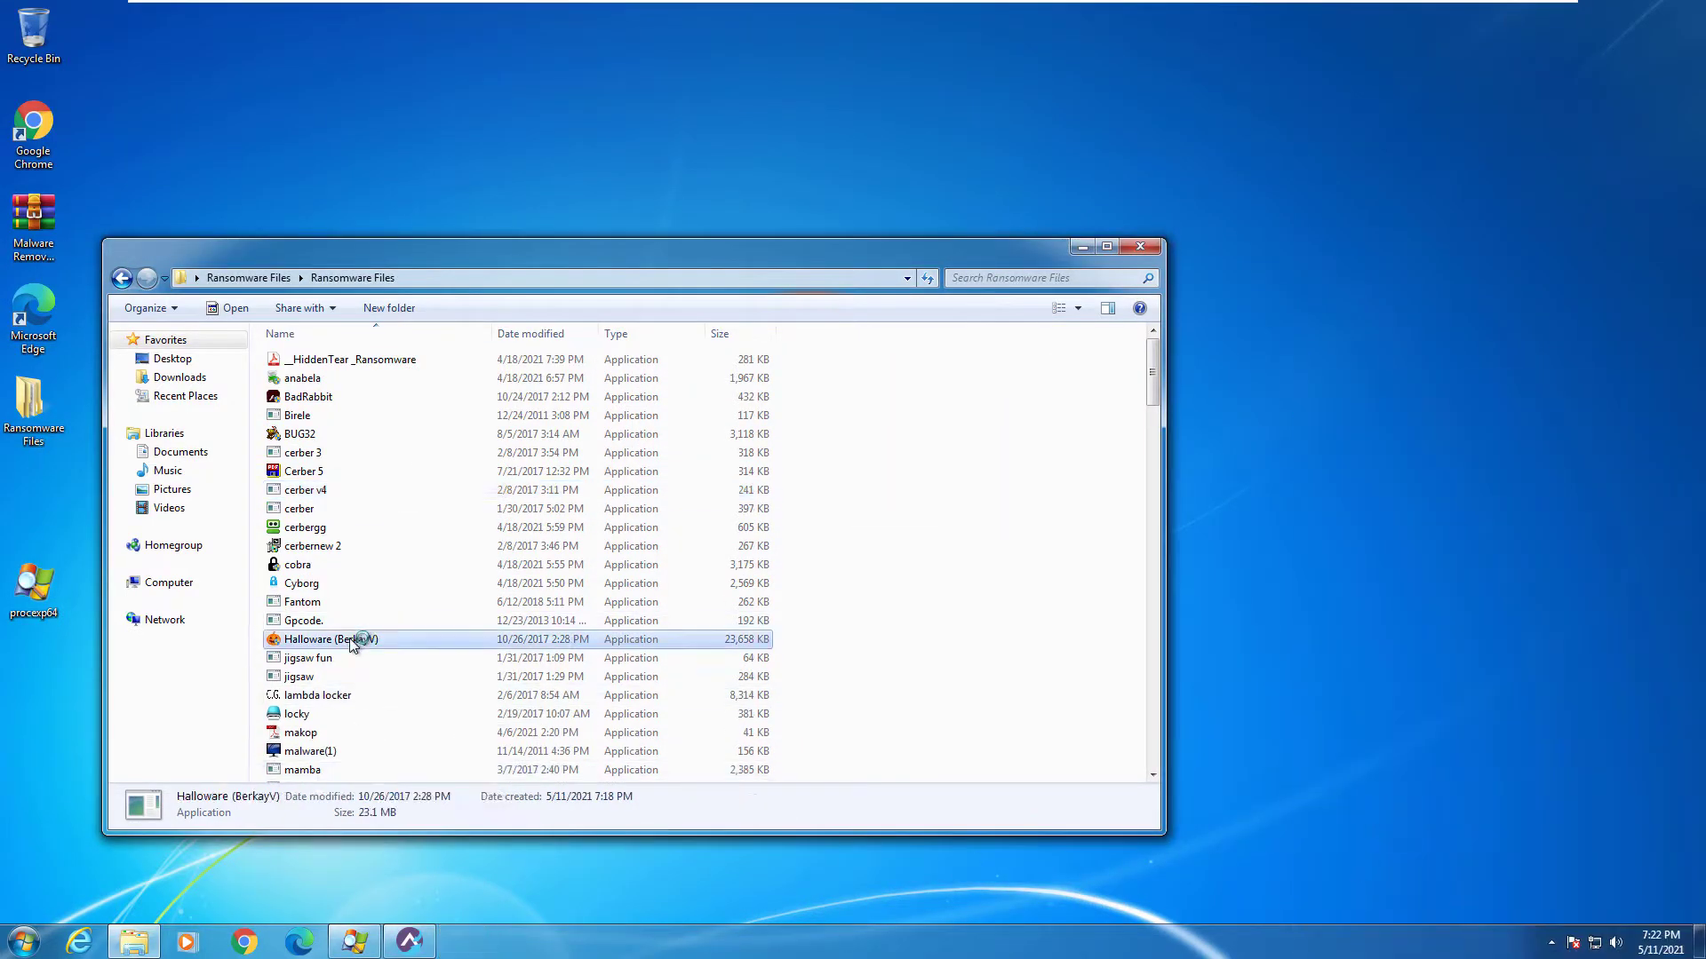
pyautogui.click(405, 241)
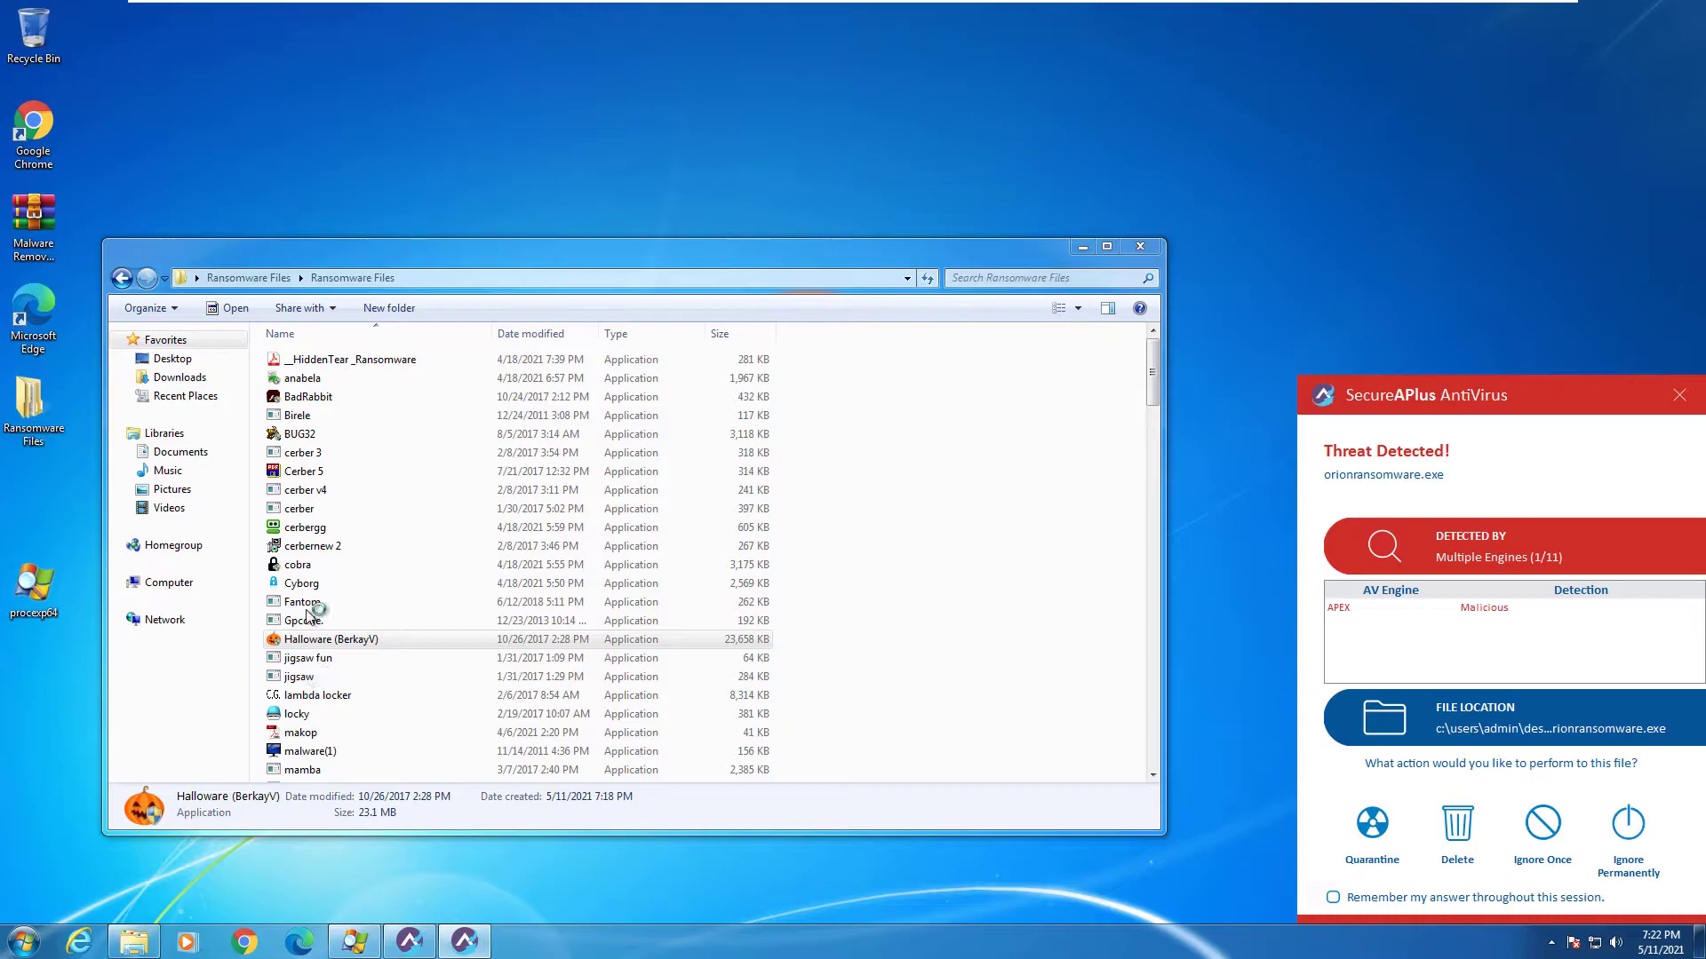
pyautogui.click(462, 940)
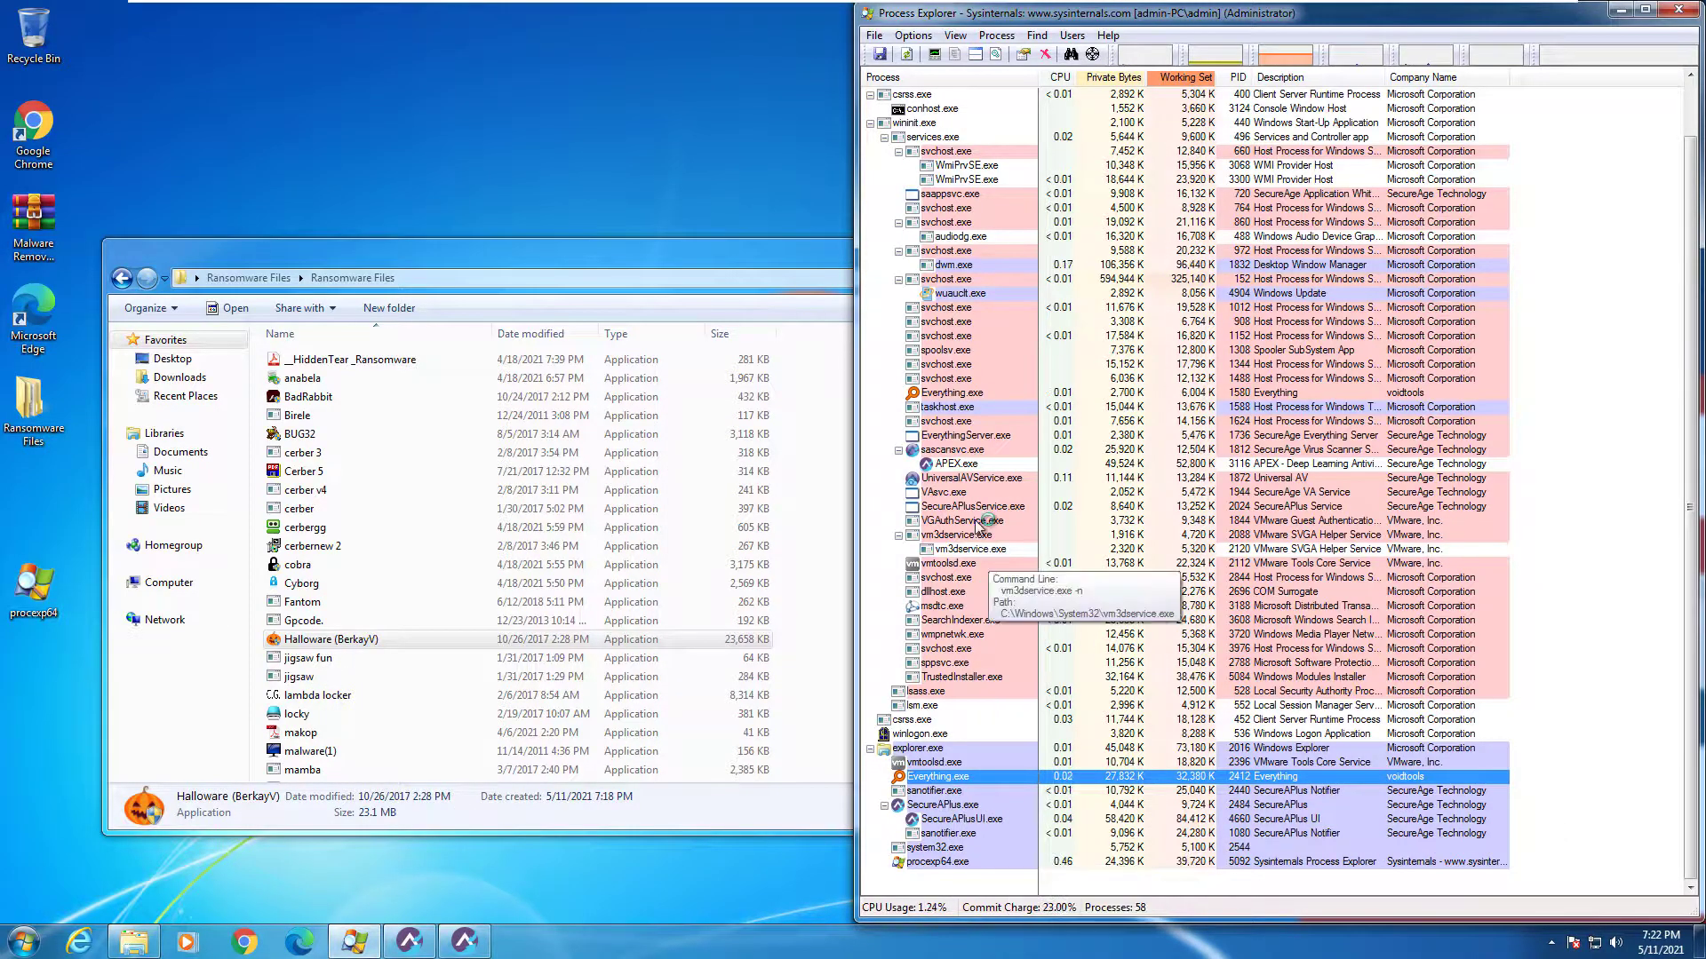
pyautogui.scroll(-2, 995, 877)
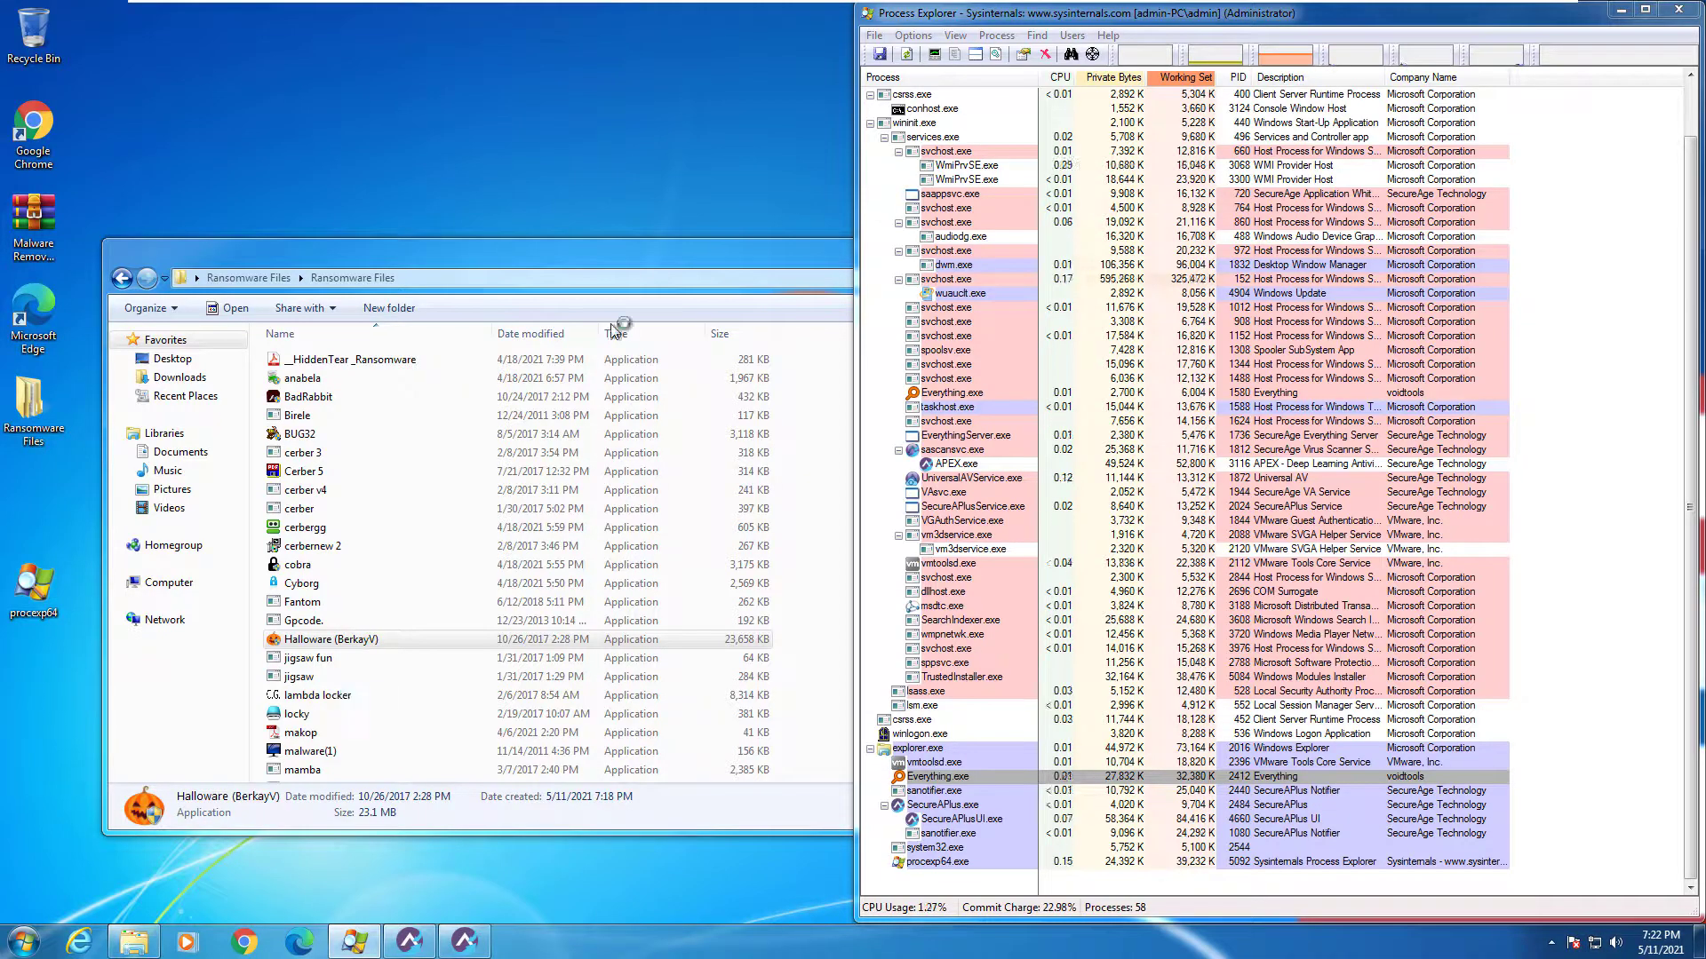
pyautogui.click(1053, 179)
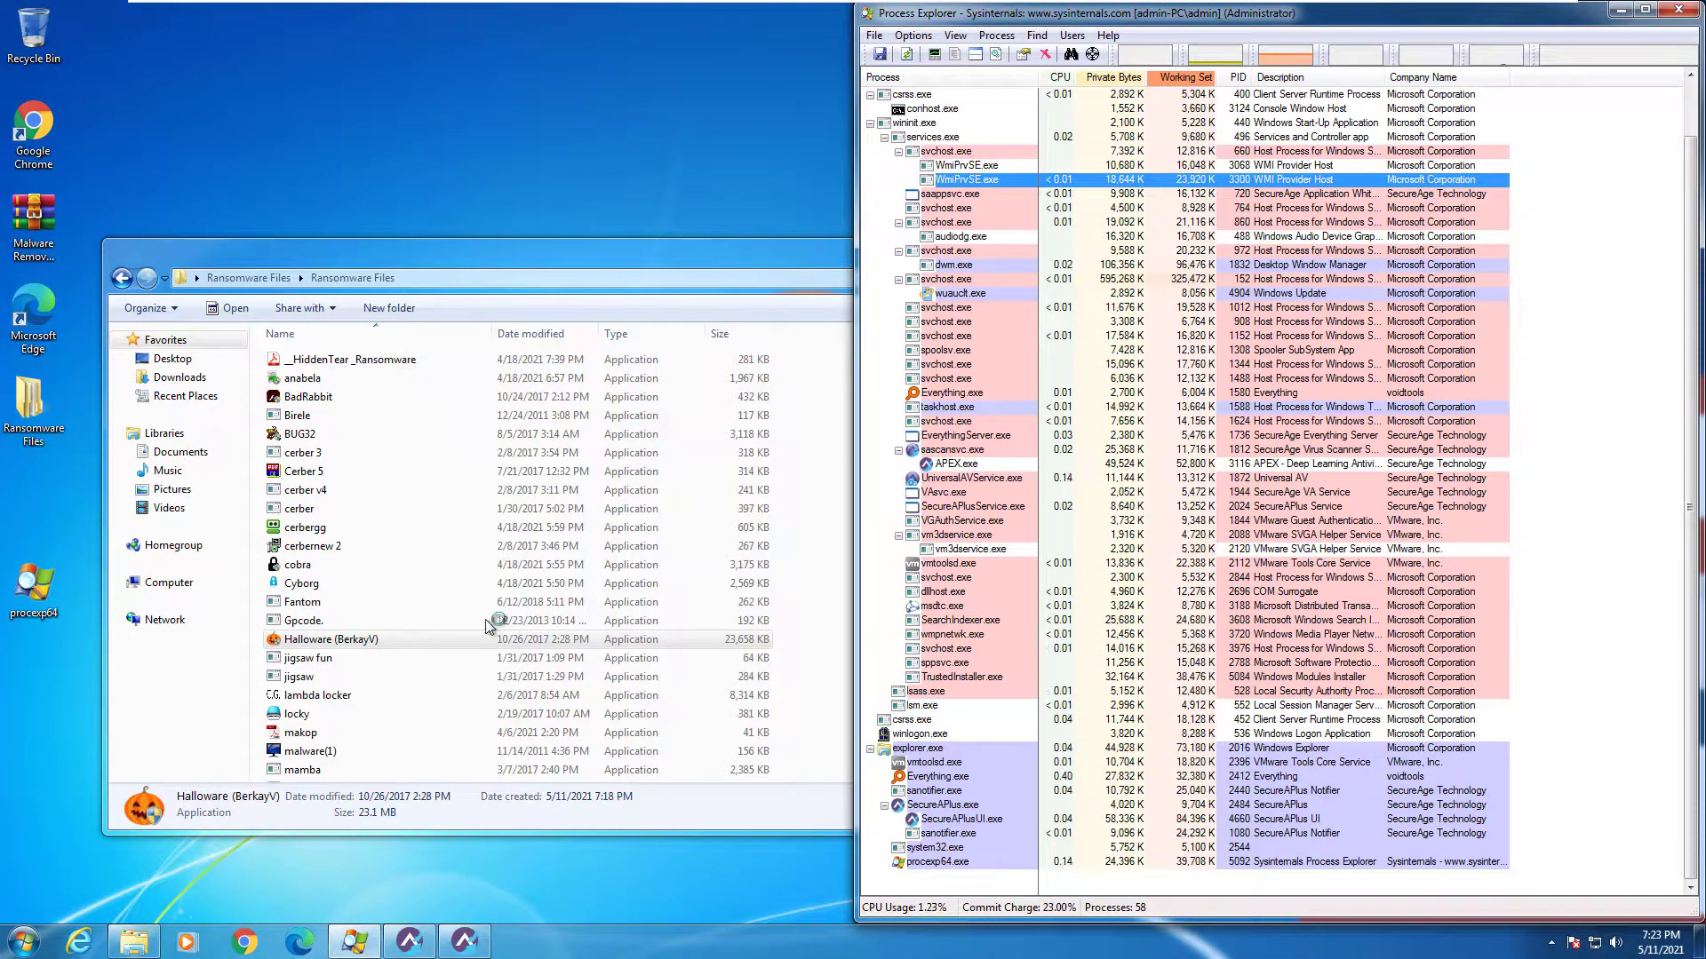
pyautogui.click(1374, 819)
# Try to run the lambda locker sample as administrator, keeping it blocked, and resolve the smash.exe threat alert.
pyautogui.click(457, 695)
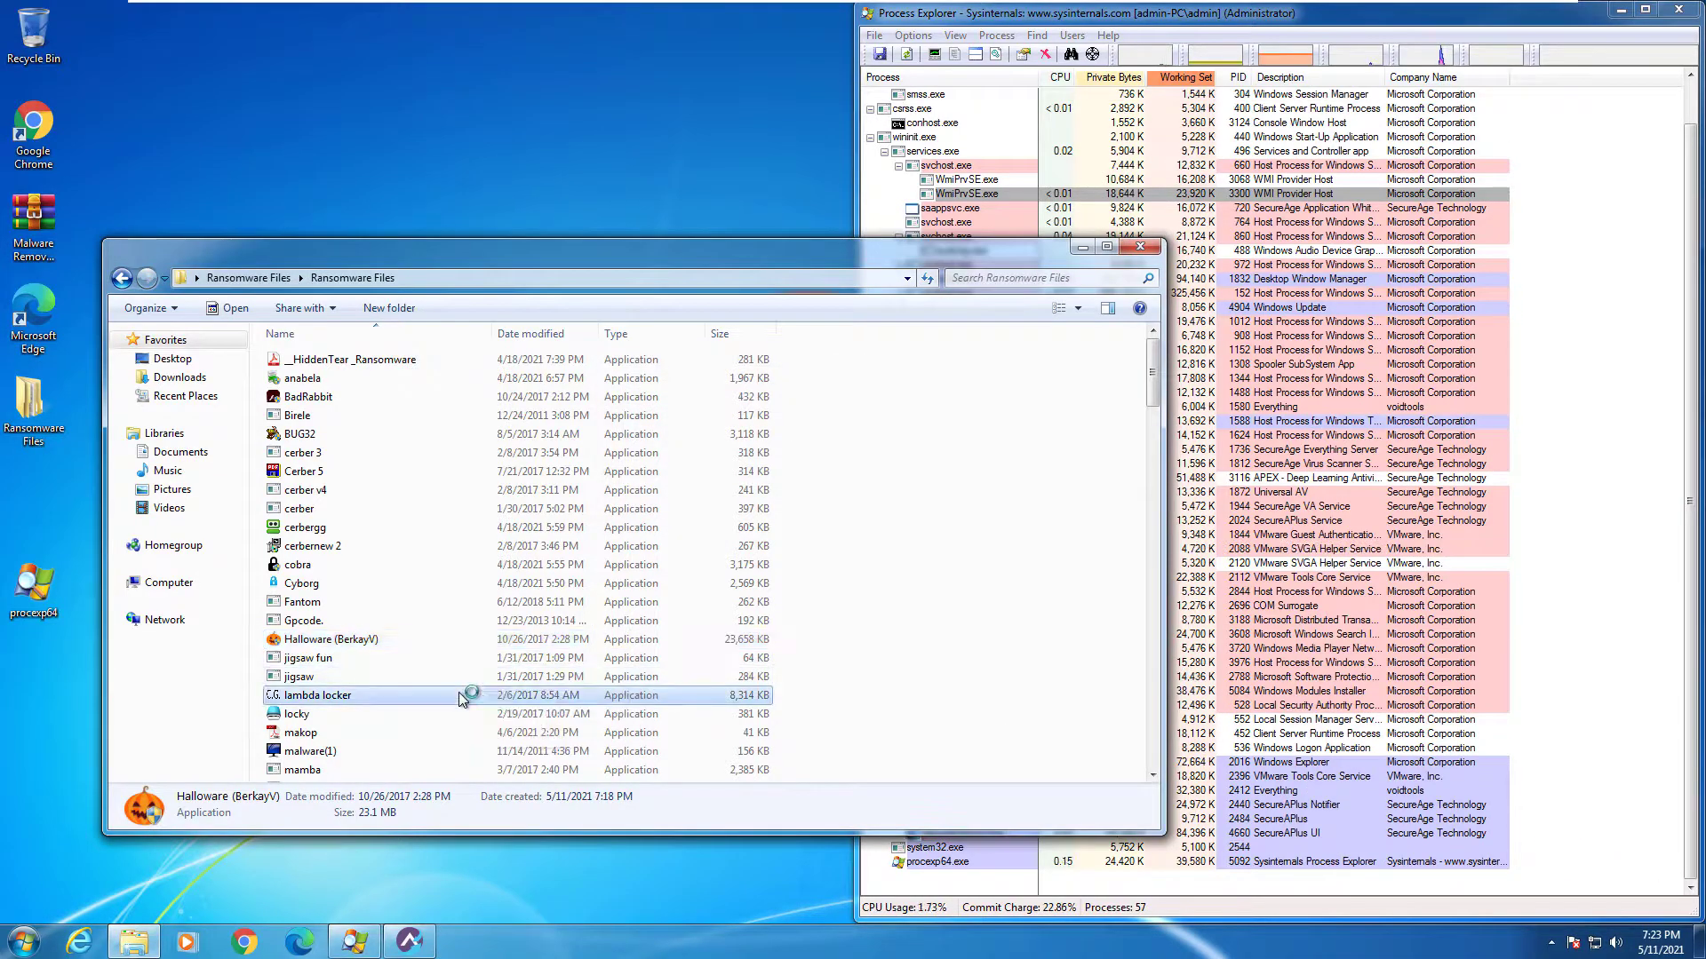
pyautogui.rightClick(459, 695)
pyautogui.click(928, 662)
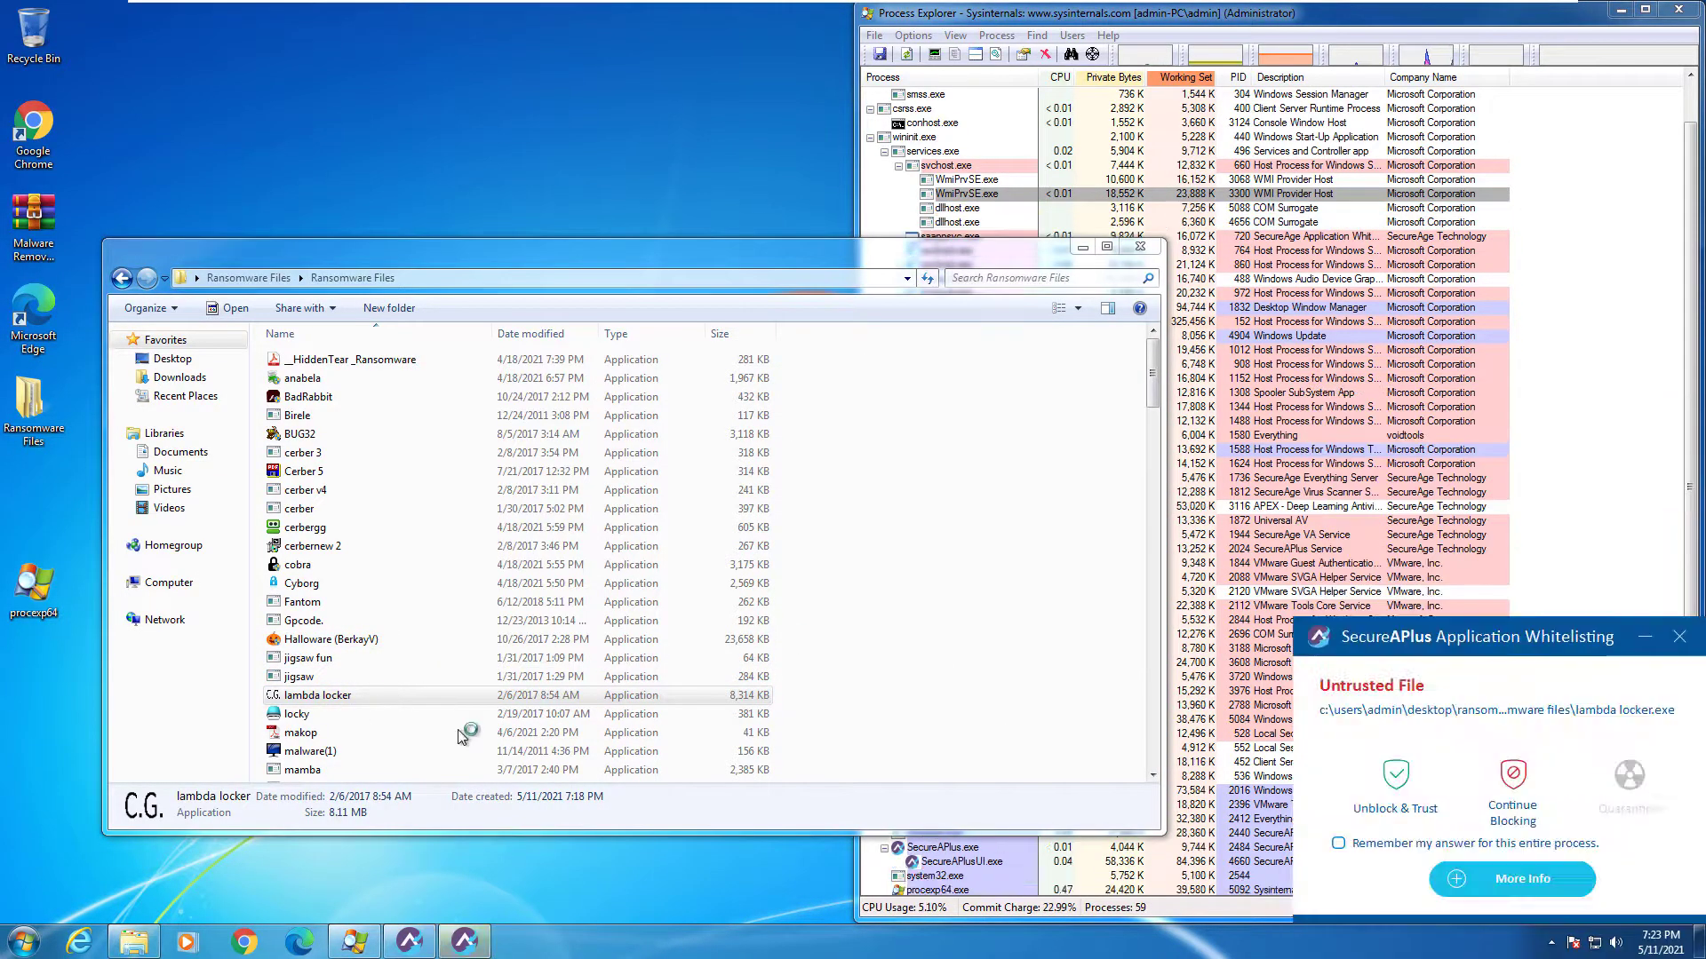
pyautogui.click(1500, 782)
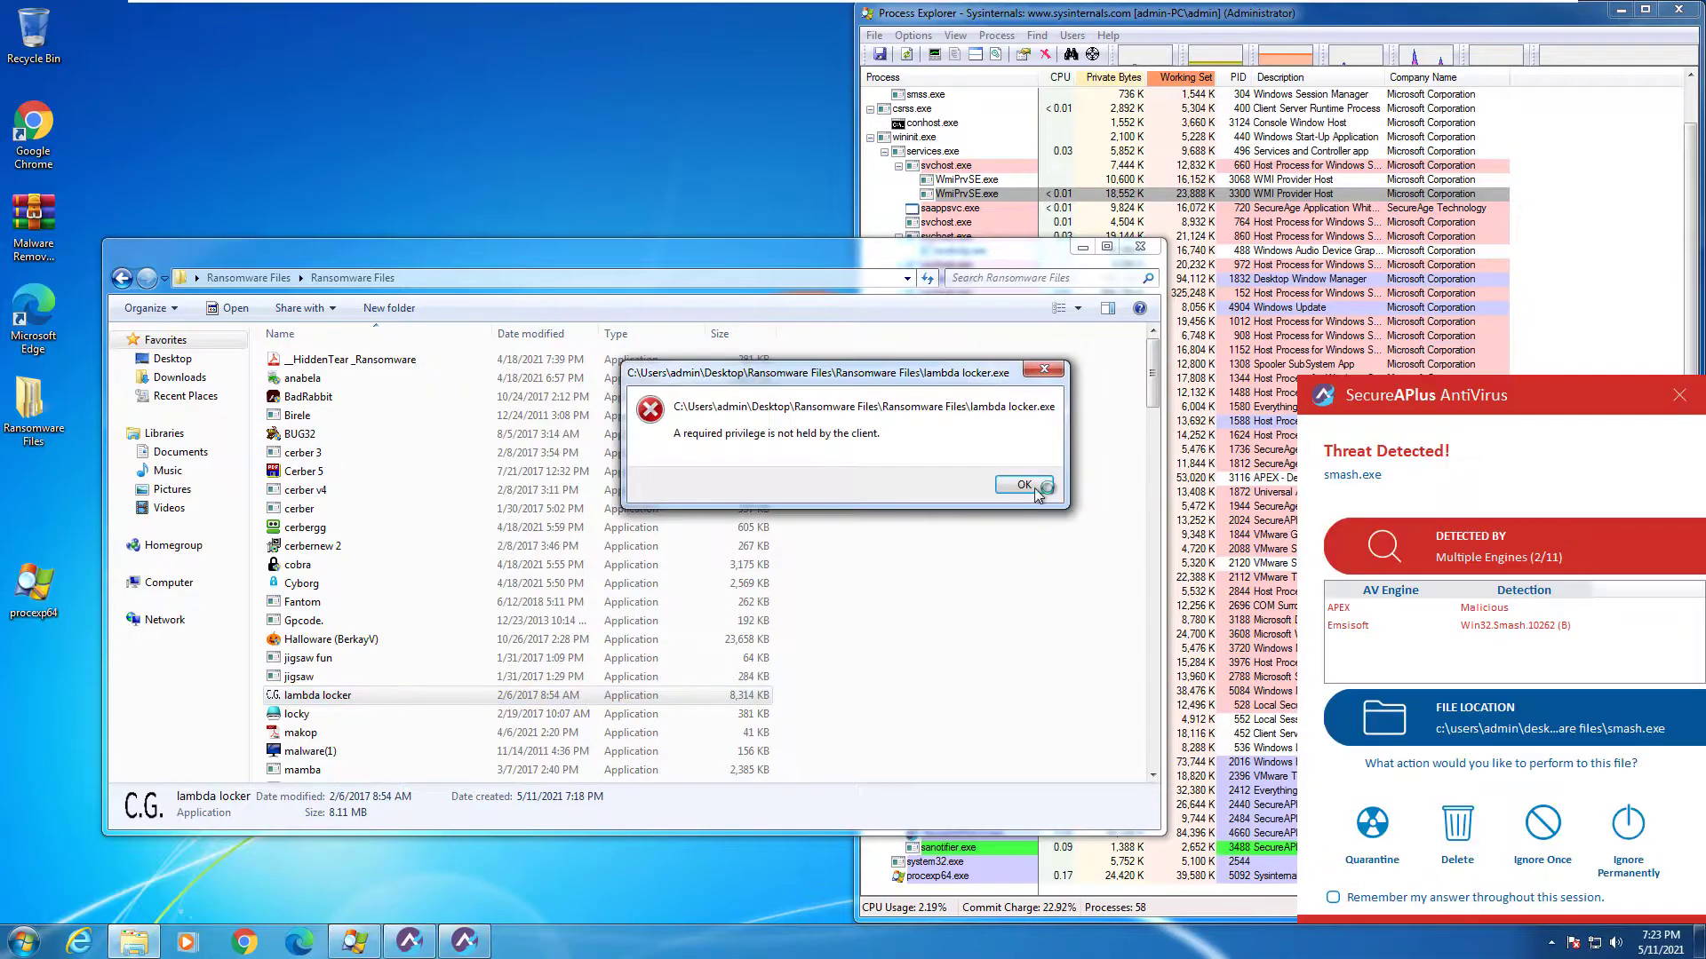
pyautogui.click(1024, 488)
pyautogui.click(1432, 813)
# Try to run the malware(1) sample as administrator, keep it blocked and dismiss the error.
pyautogui.rightClick(381, 752)
pyautogui.click(436, 350)
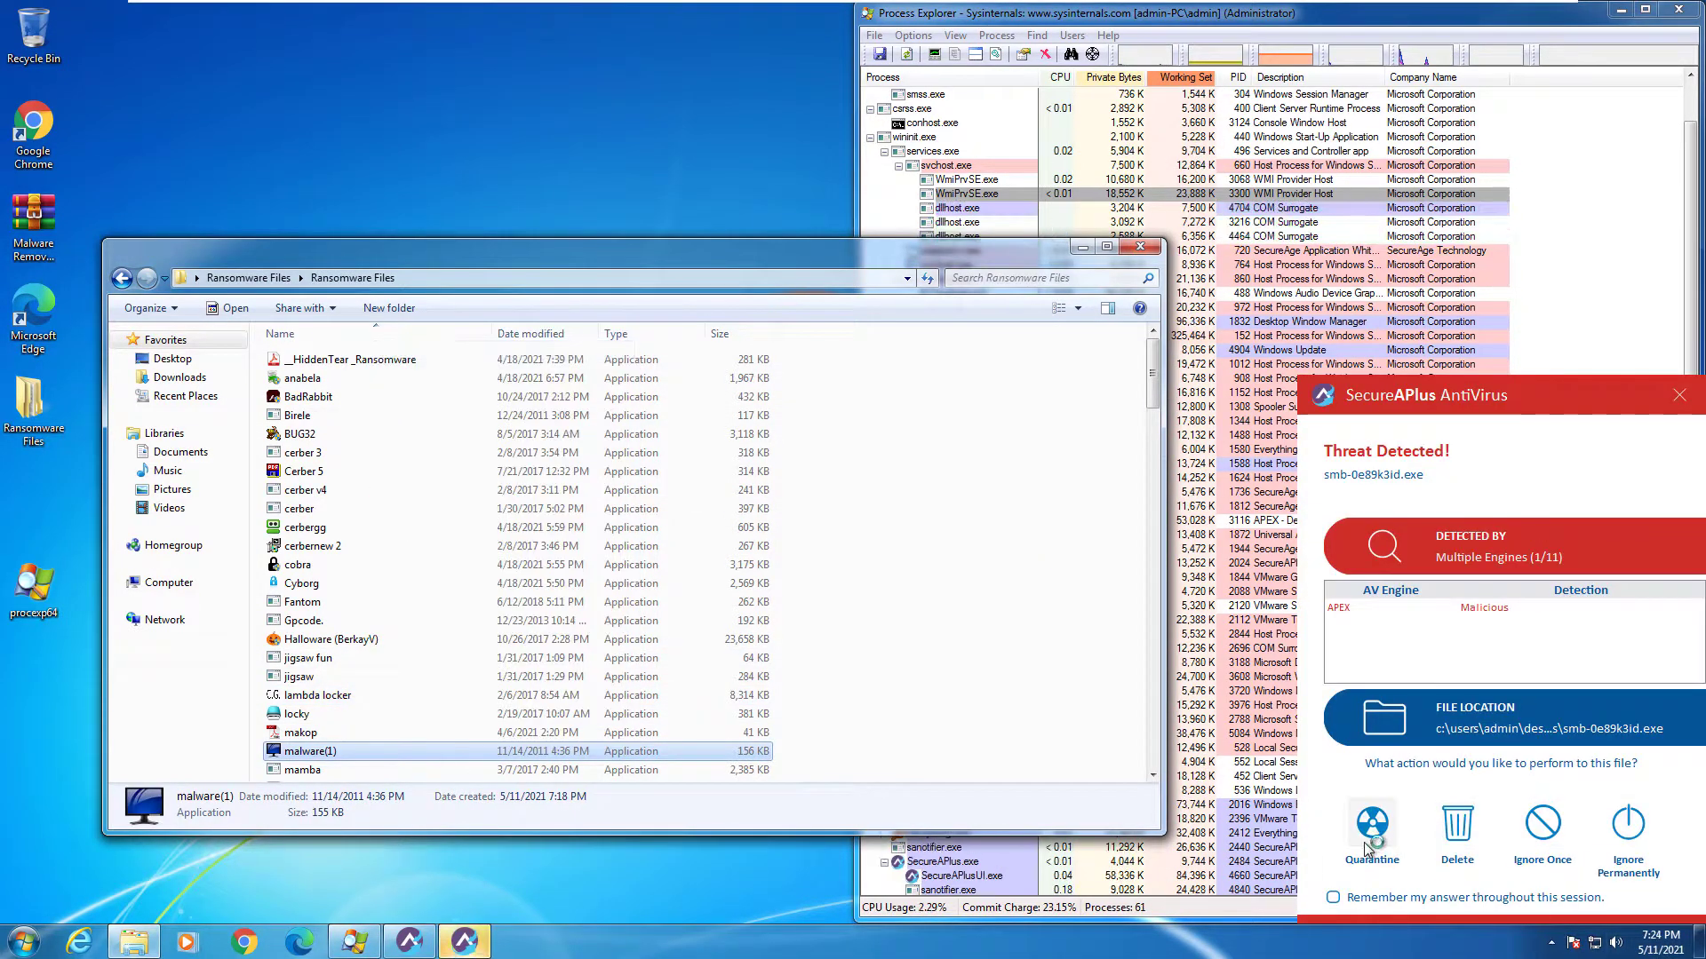
pyautogui.click(1515, 780)
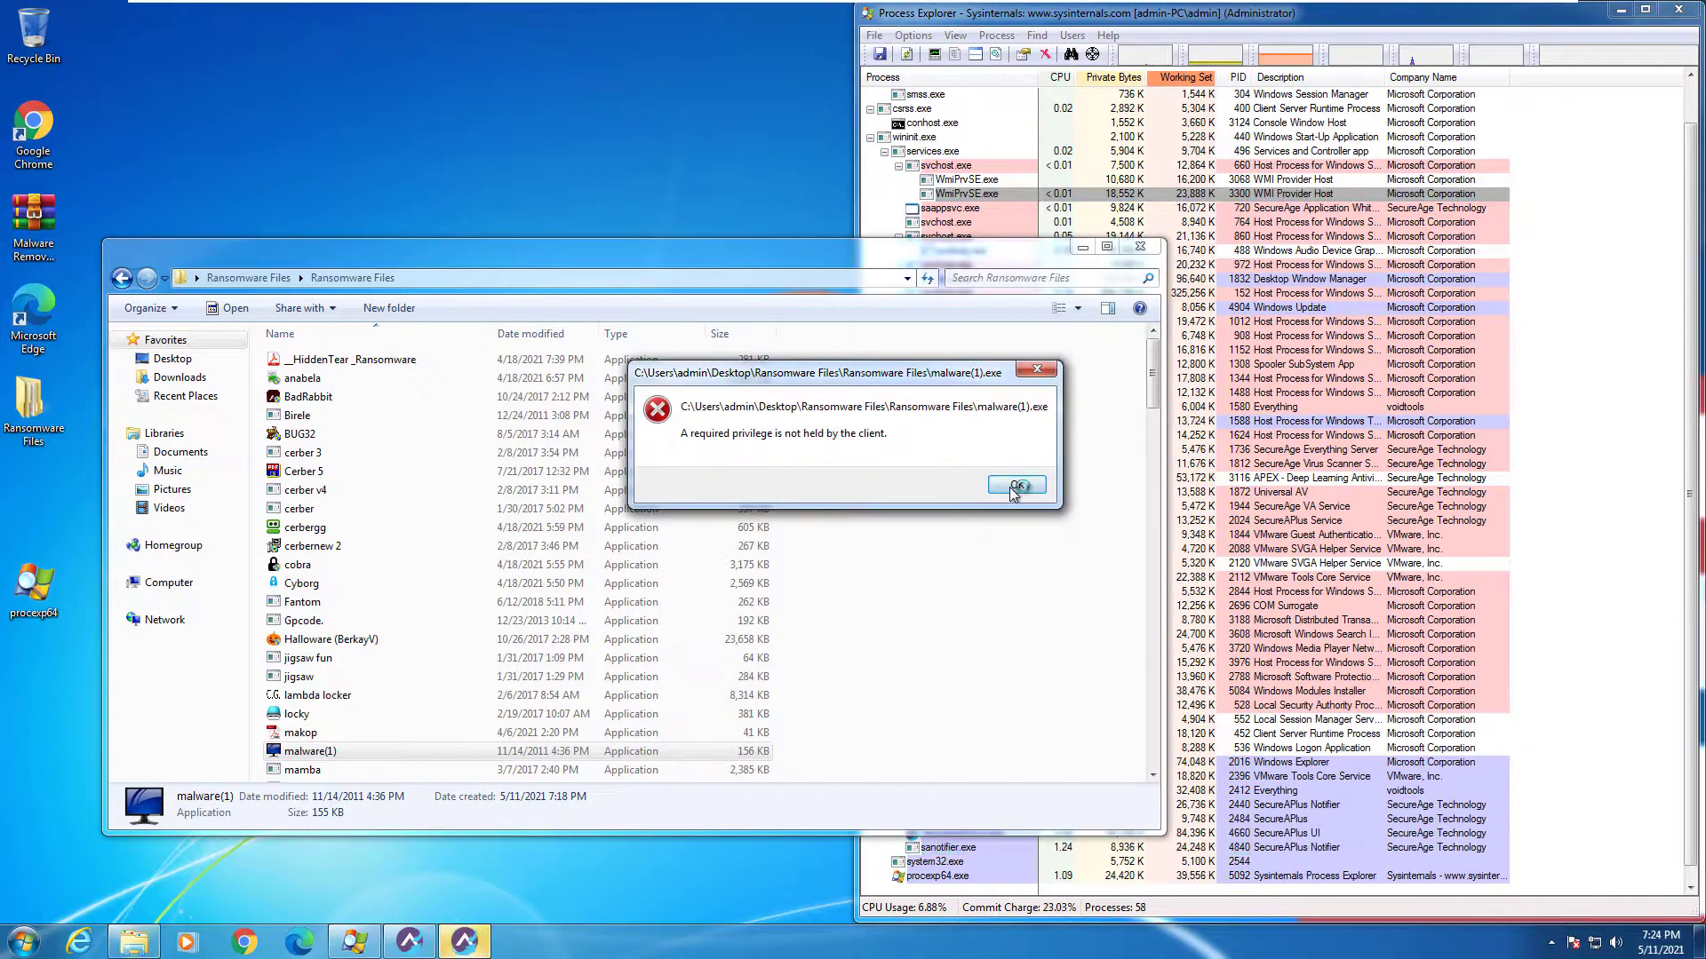
pyautogui.click(1028, 487)
# Try to run the Matsnu-MBR and MBRlock samples, quarantining the detected threats and dismissing the error.
pyautogui.scroll(-2, 533, 551)
pyautogui.click(315, 716)
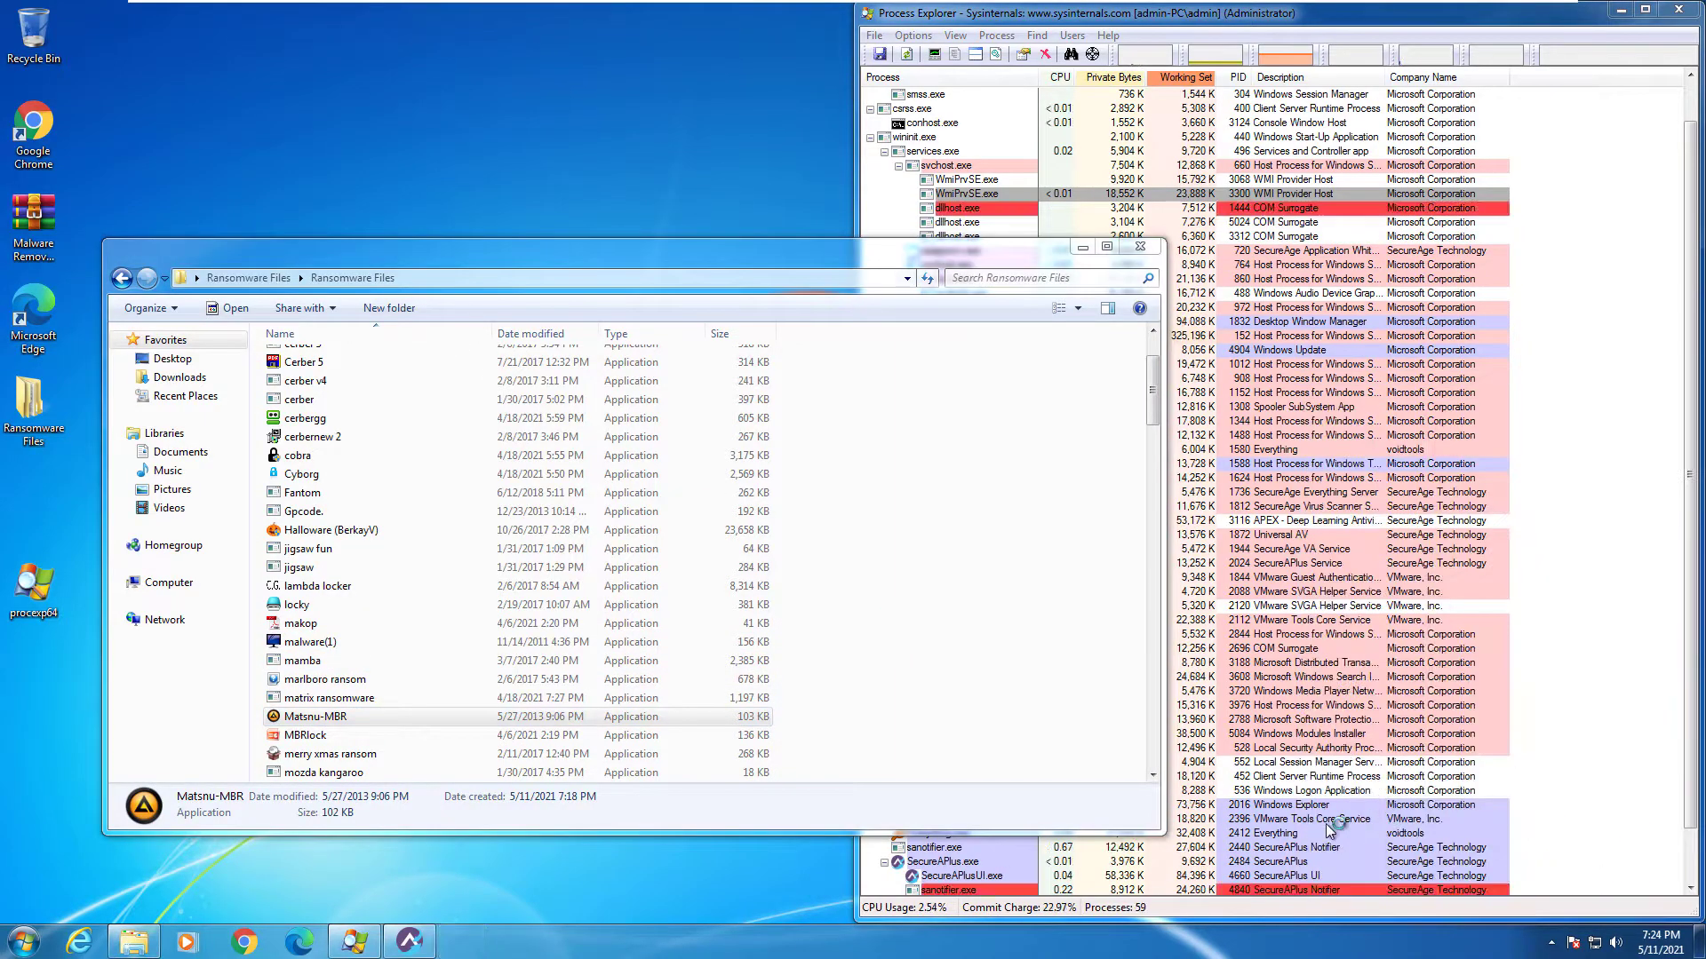
pyautogui.rightClick(341, 737)
pyautogui.click(1364, 840)
pyautogui.click(1361, 835)
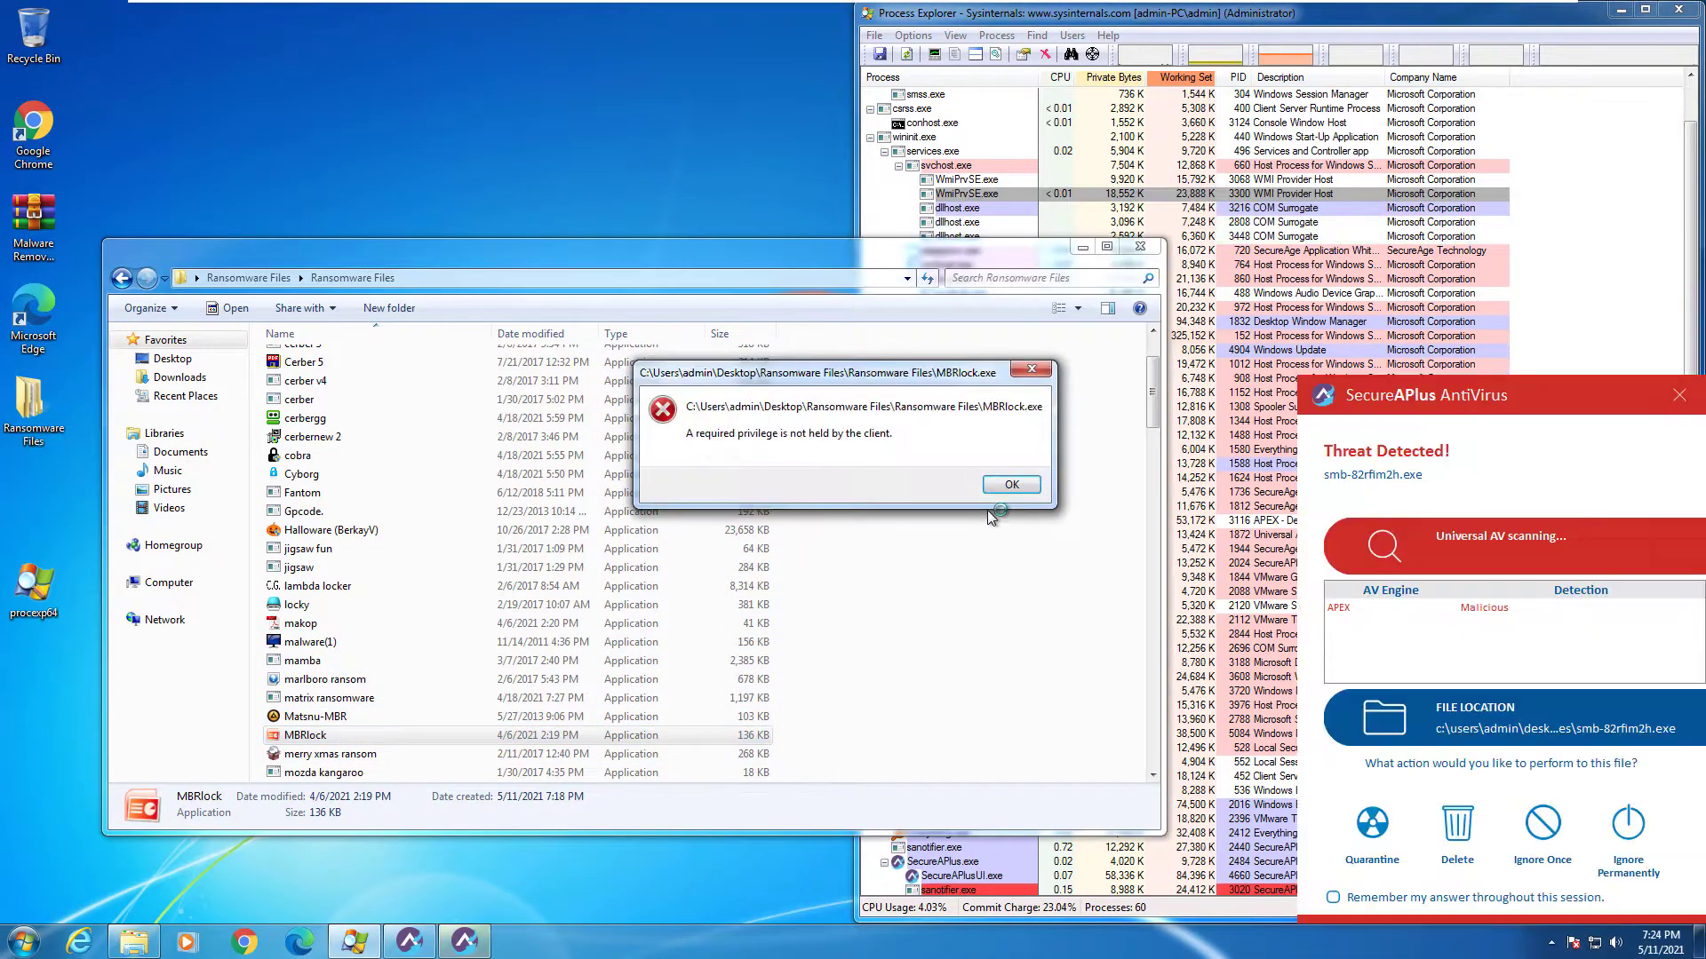
pyautogui.click(1012, 486)
# Try to run the merry xmas ransom sample as administrator and quarantine the threats flagged by the antivirus.
pyautogui.rightClick(382, 754)
pyautogui.click(503, 354)
pyautogui.click(1368, 832)
pyautogui.click(1038, 485)
pyautogui.click(1372, 835)
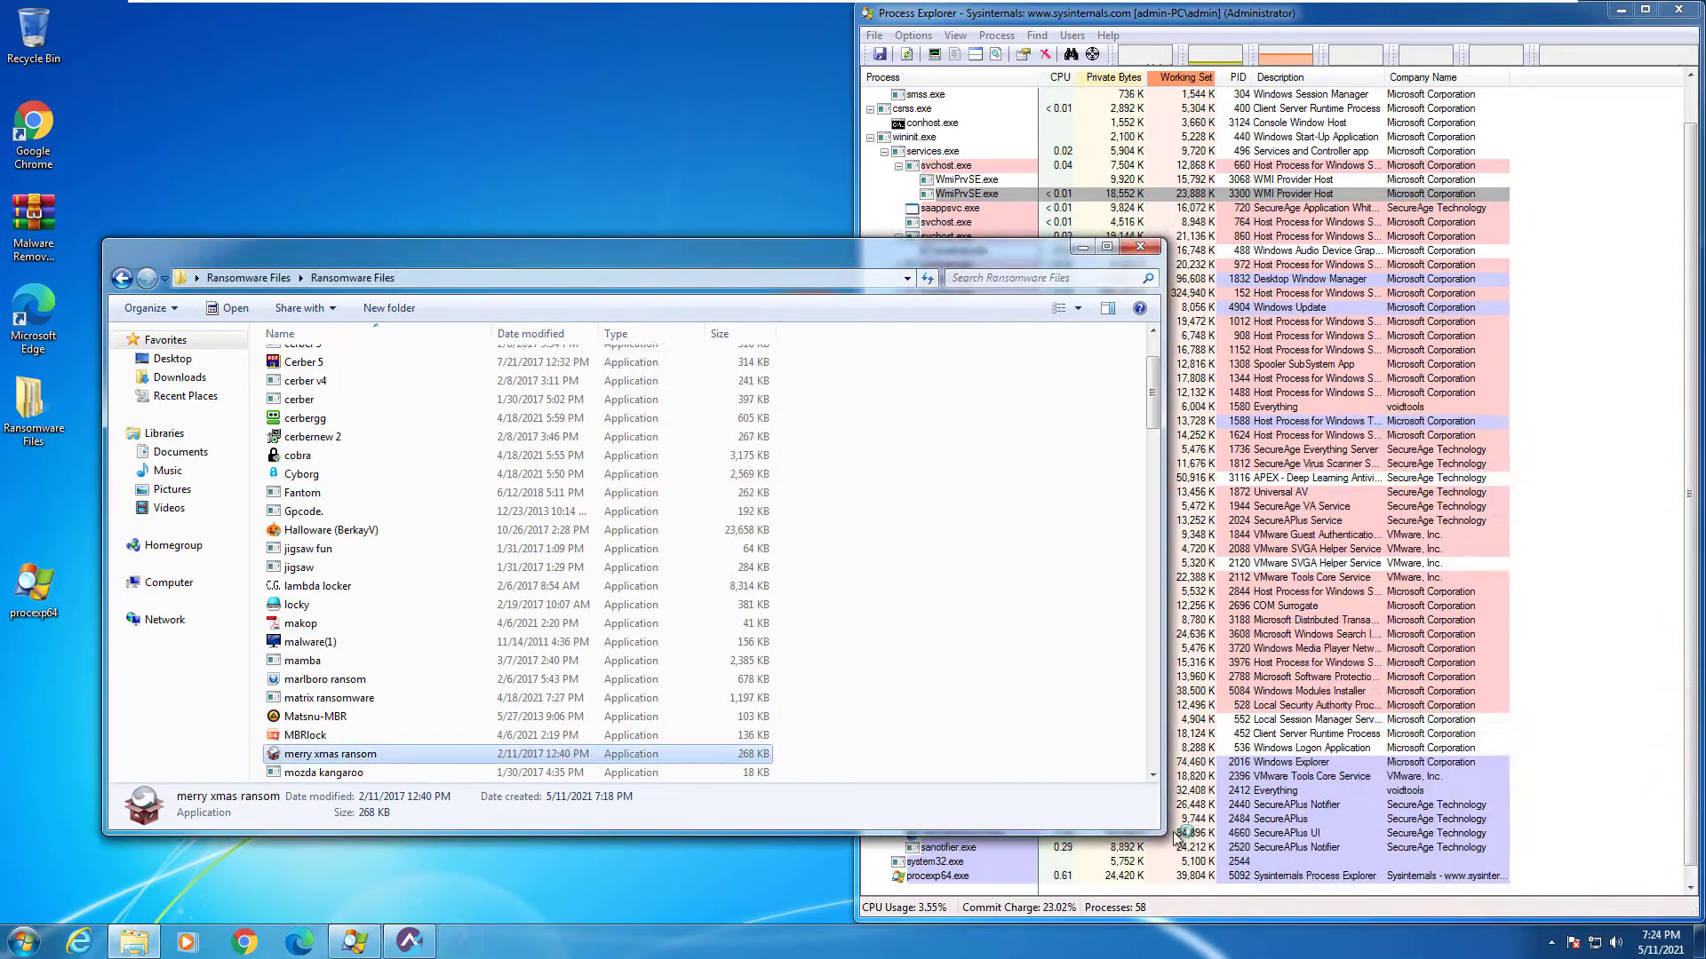
# Try to run the PowerPoint sample as administrator, and quarantine the detected smb-d1674sc2.exe and smb-e0y16y2p.exe.
pyautogui.click(430, 772)
pyautogui.scroll(-5, 430, 754)
pyautogui.rightClick(357, 642)
pyautogui.click(483, 242)
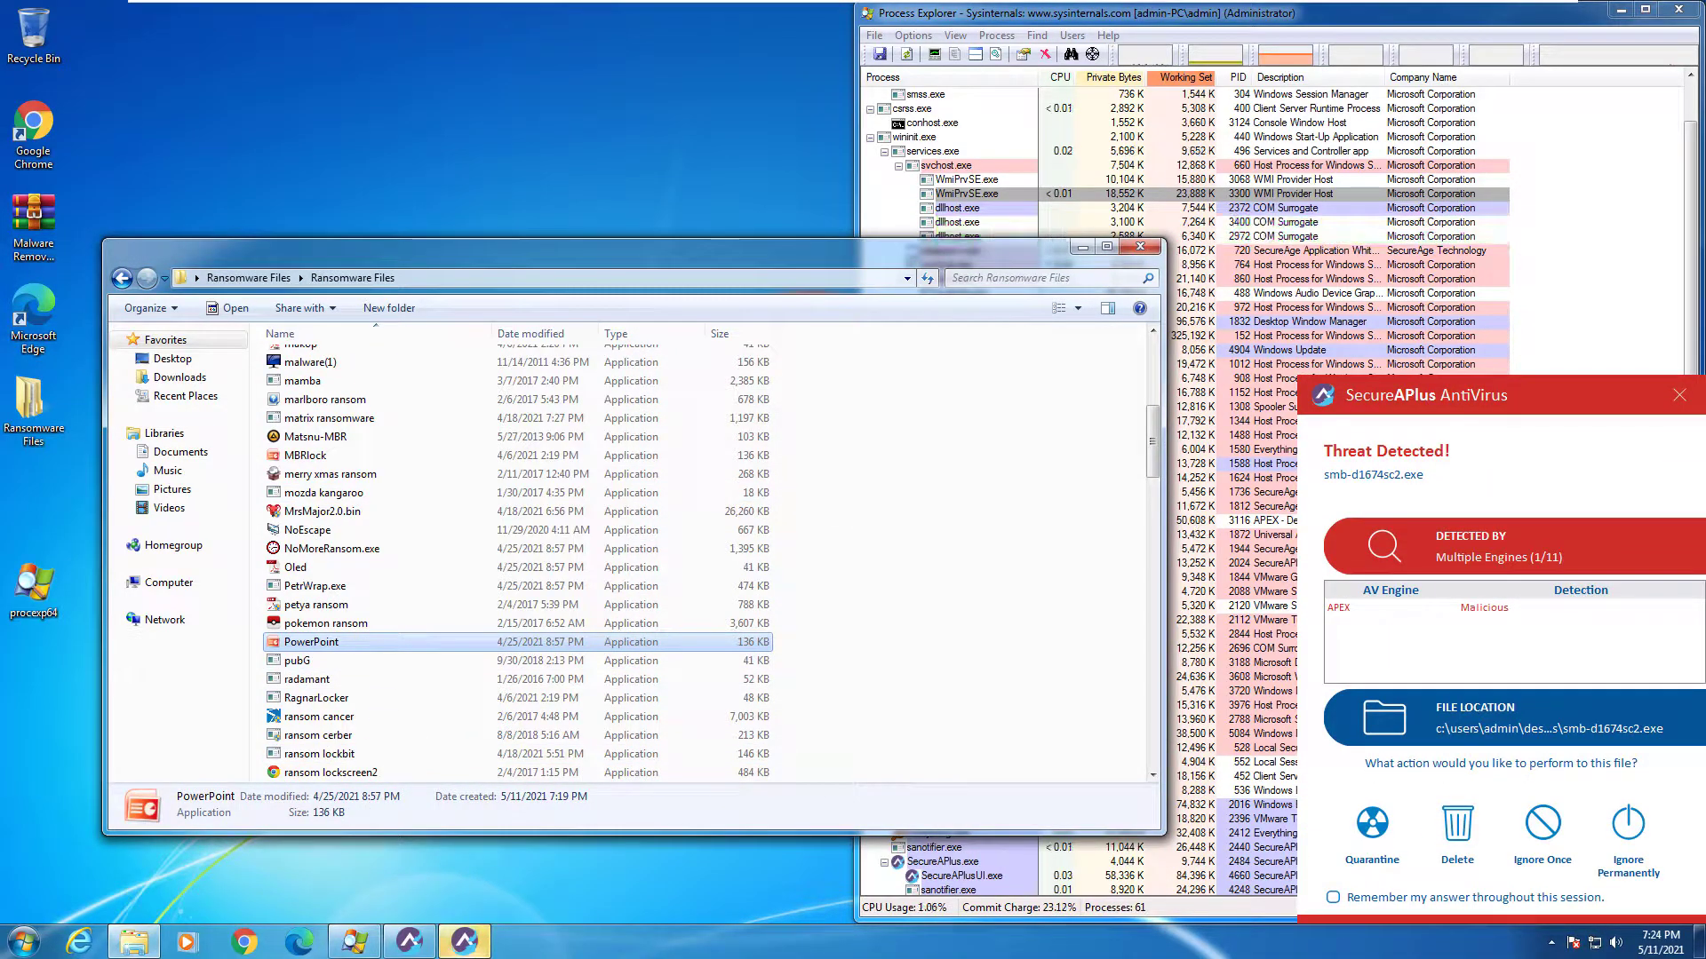
pyautogui.click(1374, 834)
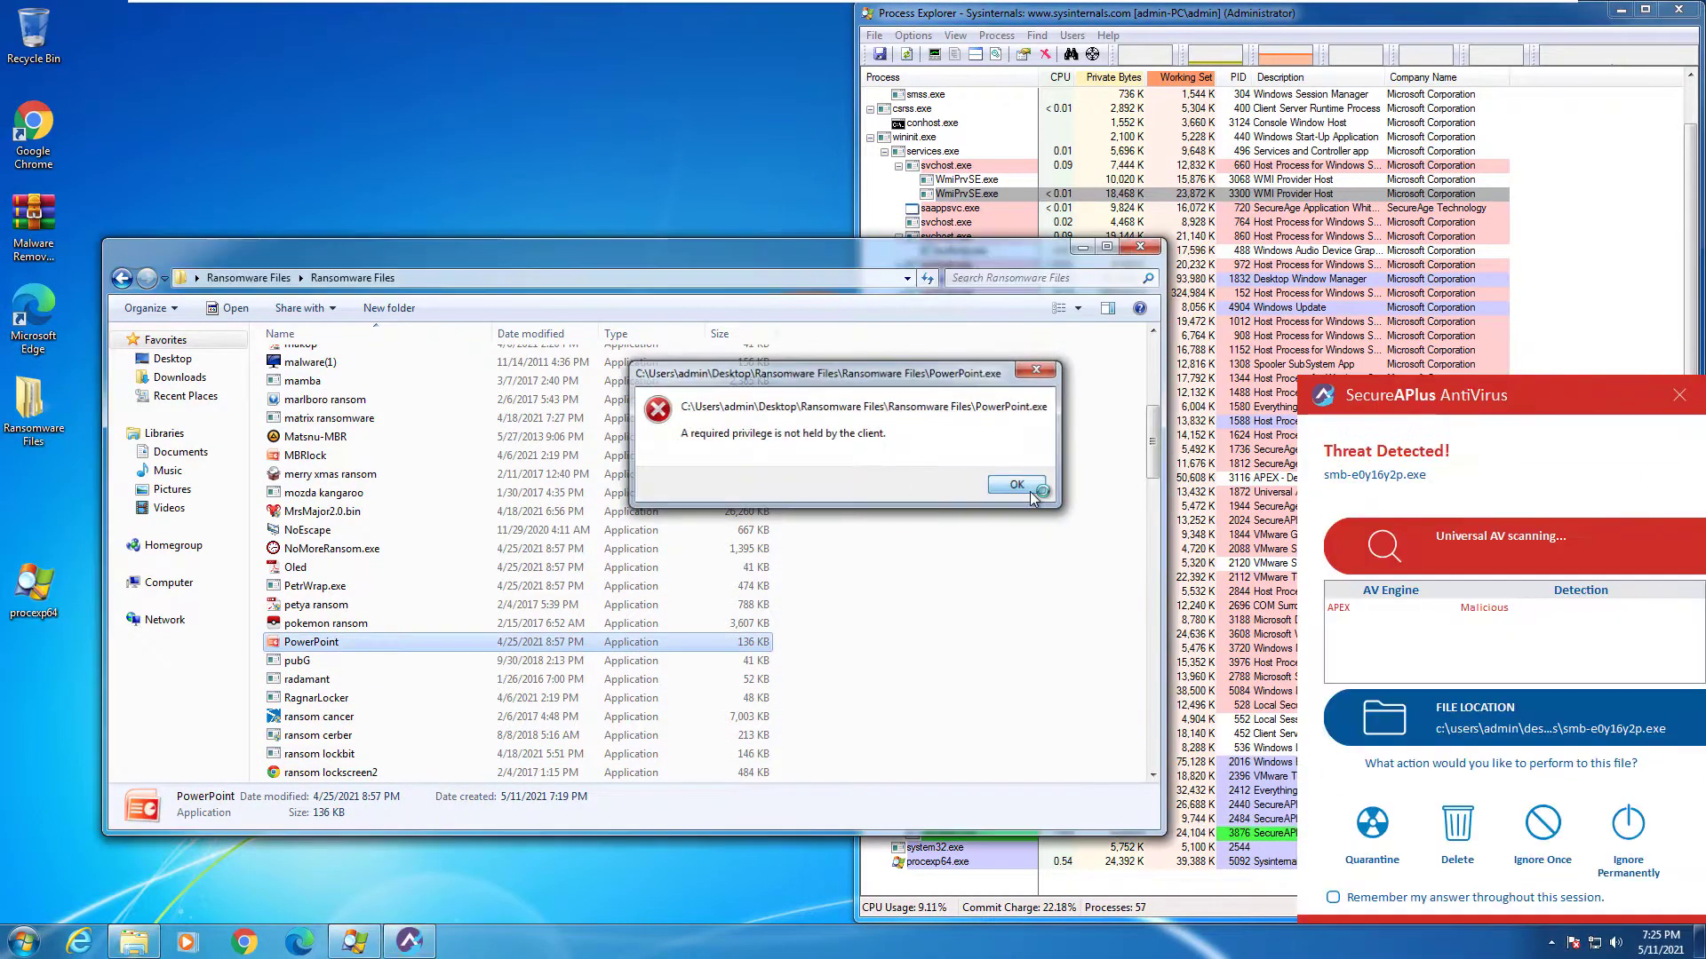
pyautogui.click(1022, 488)
pyautogui.click(1373, 833)
pyautogui.click(1374, 835)
# Try to run the ransom cancer sample as administrator and clear the resulting alert and error.
pyautogui.rightClick(400, 718)
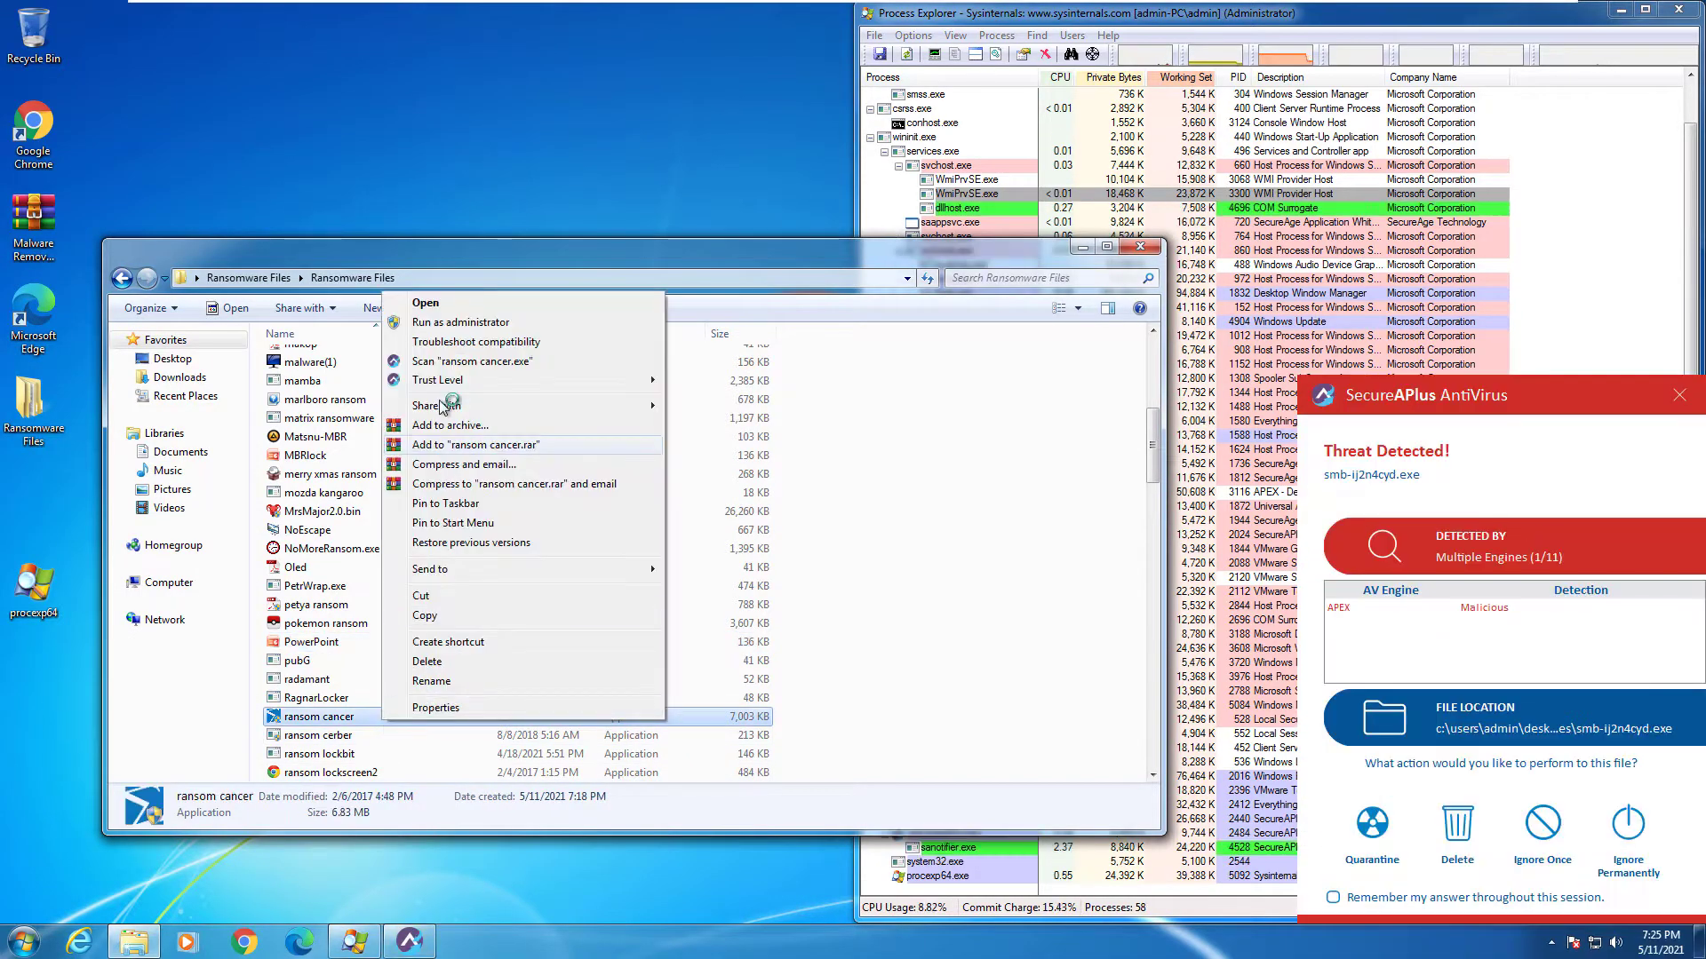
pyautogui.click(497, 323)
pyautogui.click(1403, 782)
pyautogui.click(1022, 486)
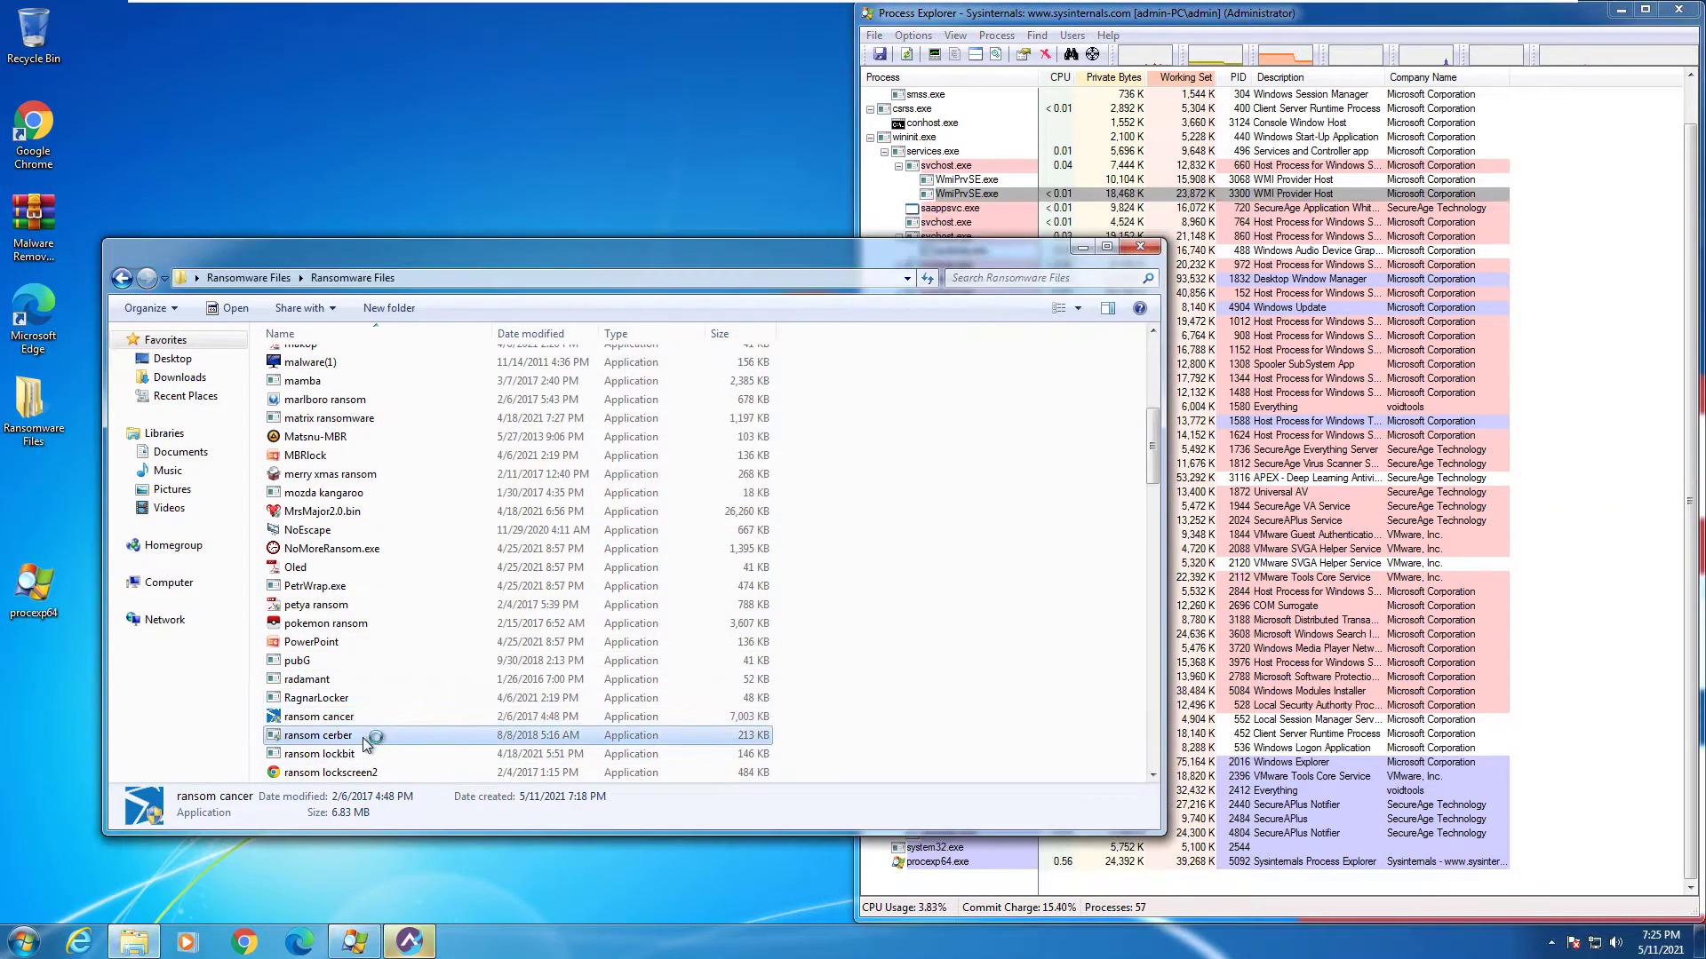
# Try to run the ransom cerber sample and quarantine the detected smb-kmnr7qja.exe.
pyautogui.rightClick(370, 737)
pyautogui.click(462, 323)
pyautogui.click(1360, 826)
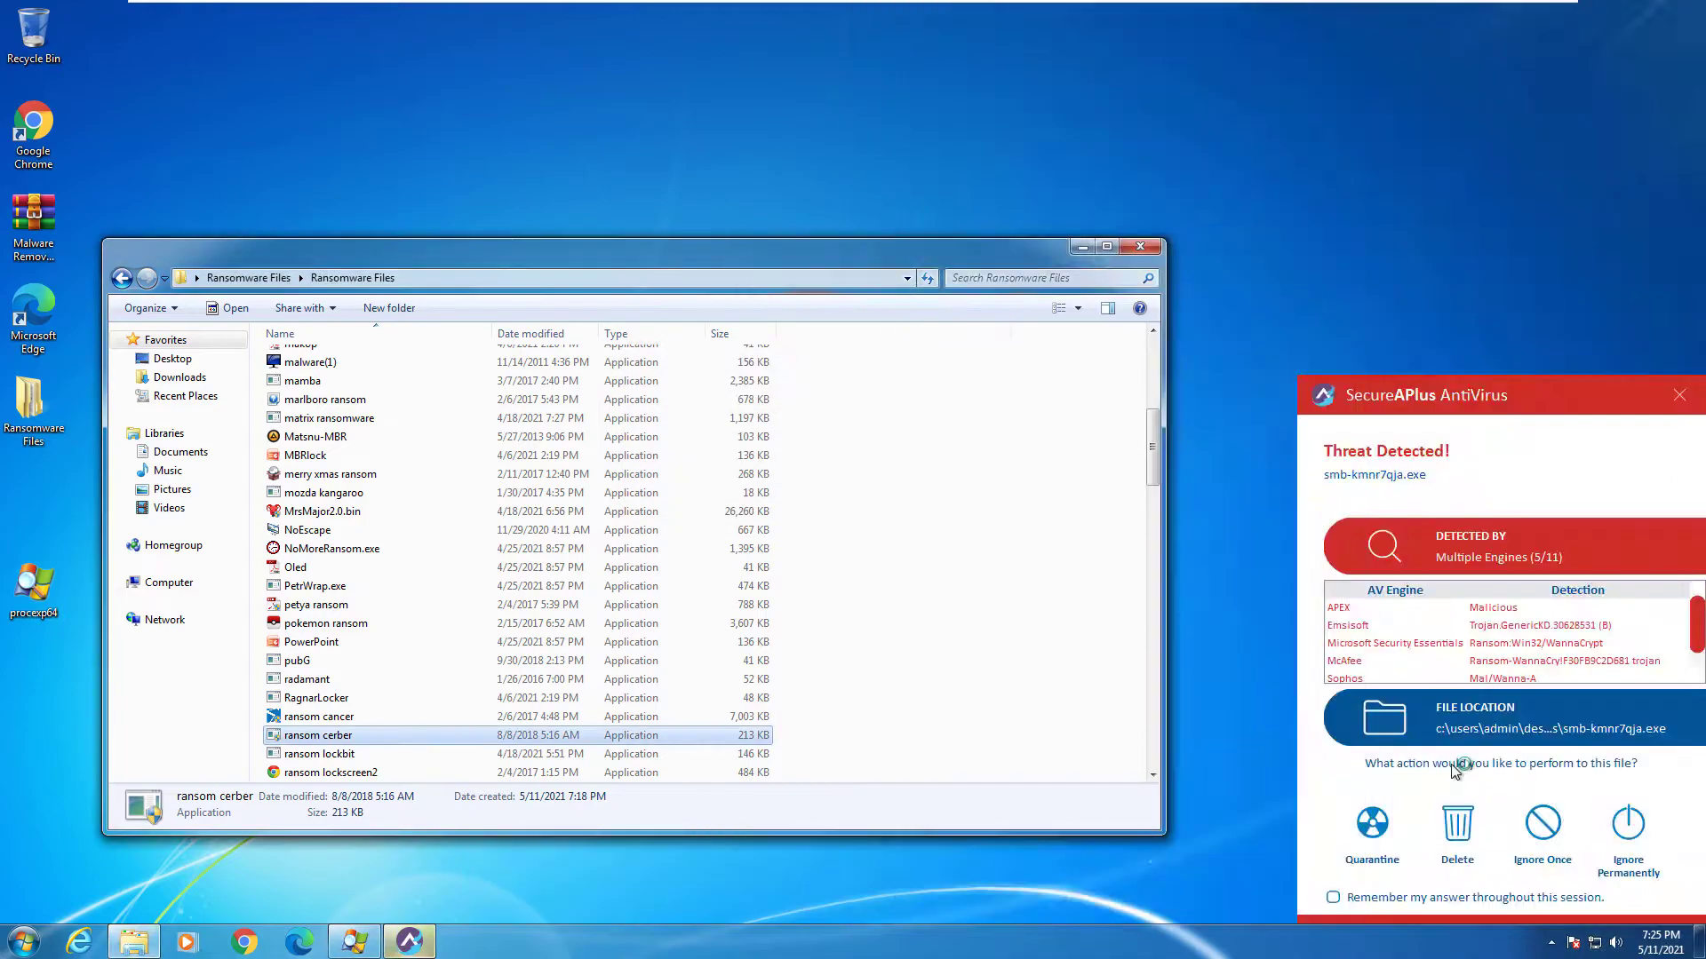
pyautogui.click(1372, 824)
# Try to run the ransom lockscreen2 sample, dismiss the error and quarantine the detected smb-oat1c4ef.exe.
pyautogui.scroll(-1, 784, 711)
pyautogui.rightClick(409, 716)
pyautogui.click(479, 298)
pyautogui.click(1371, 826)
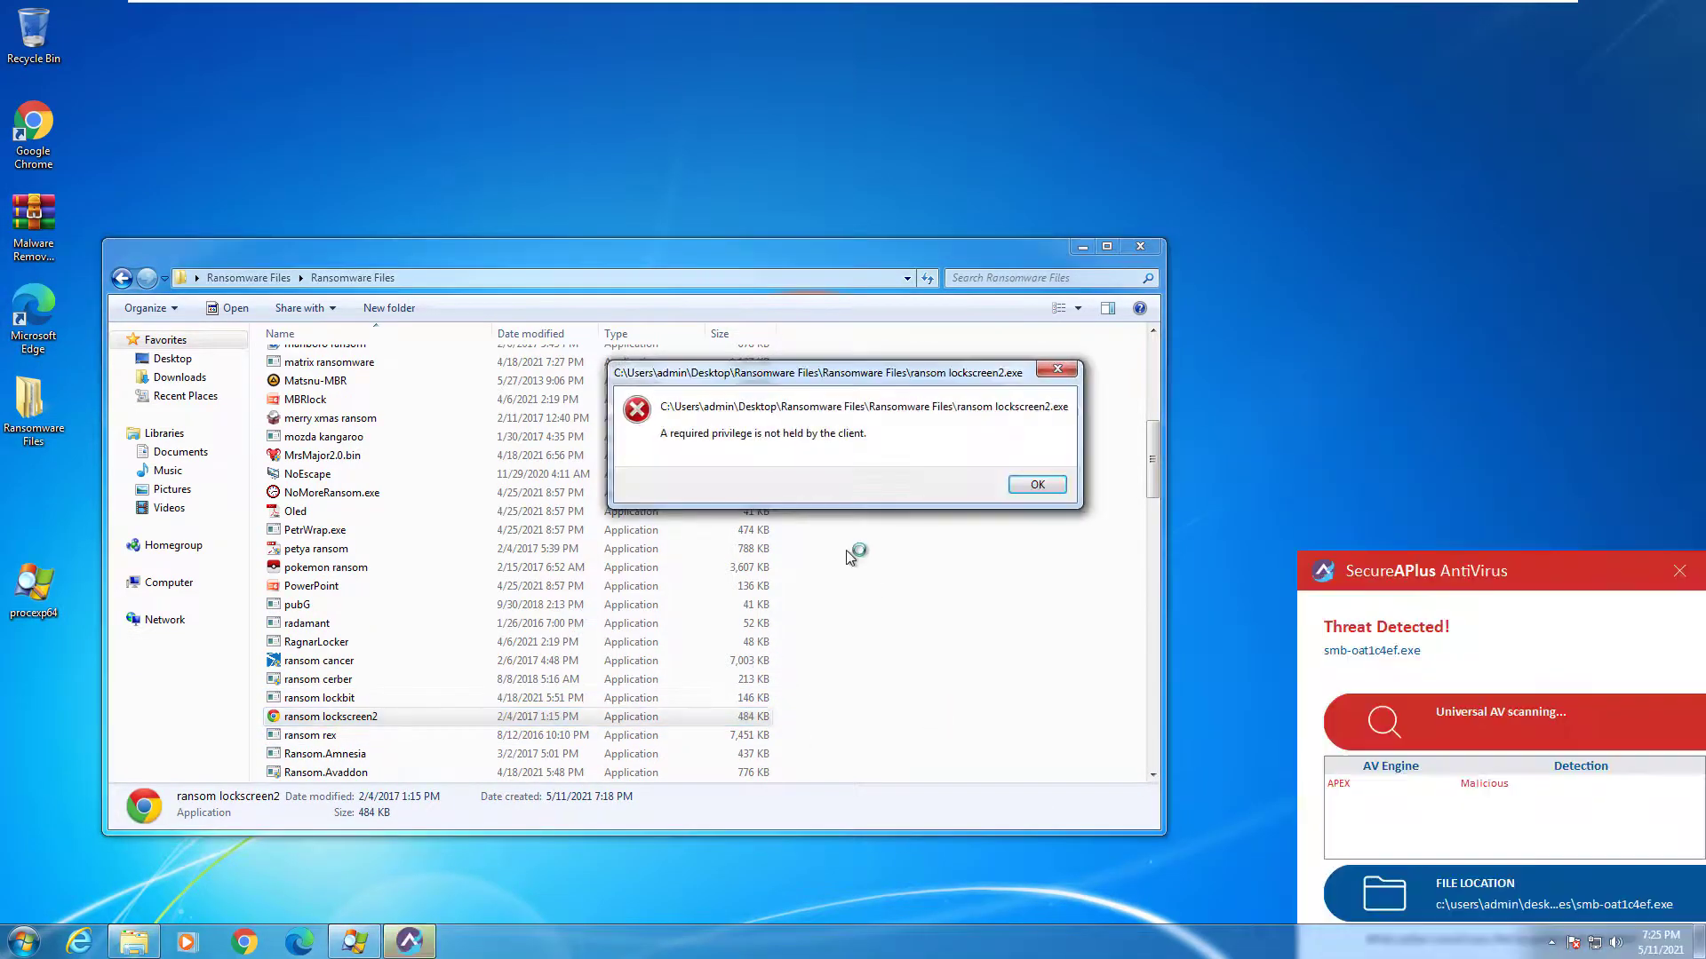
pyautogui.click(1034, 484)
pyautogui.click(1371, 826)
# Try to run the Ransom.Crysis sample as administrator, quarantine the flagged threat and dismiss the error.
pyautogui.scroll(-1, 583, 663)
pyautogui.rightClick(395, 772)
pyautogui.click(462, 381)
pyautogui.click(1377, 824)
pyautogui.click(1020, 482)
# Try to run the Ransom.Hiddentear.A. sample as administrator, and quarantine smb-tkas_857.exe and the following detection.
pyautogui.scroll(-2, 533, 675)
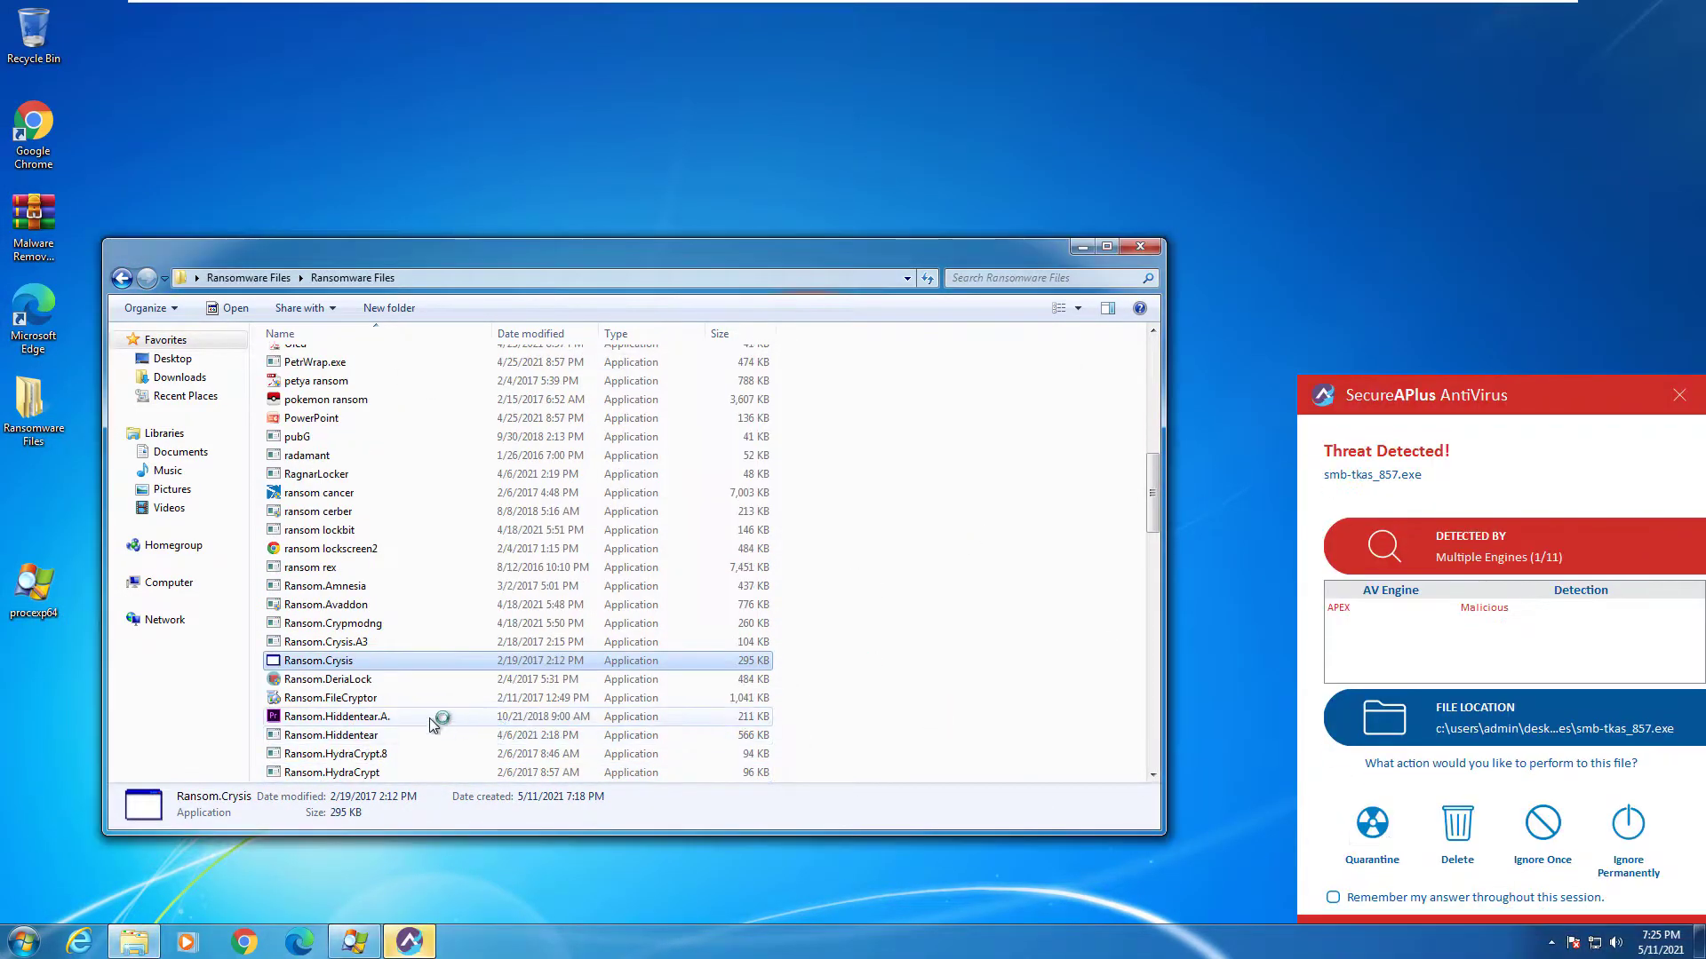
pyautogui.rightClick(431, 716)
pyautogui.click(480, 324)
pyautogui.click(1372, 825)
pyautogui.click(1022, 483)
pyautogui.click(1379, 828)
# Try to run the Ransom.Petya.C sample, quarantine the detected smb-y16ftv9_.exe and dismiss the error.
pyautogui.scroll(-2, 533, 710)
pyautogui.rightClick(419, 714)
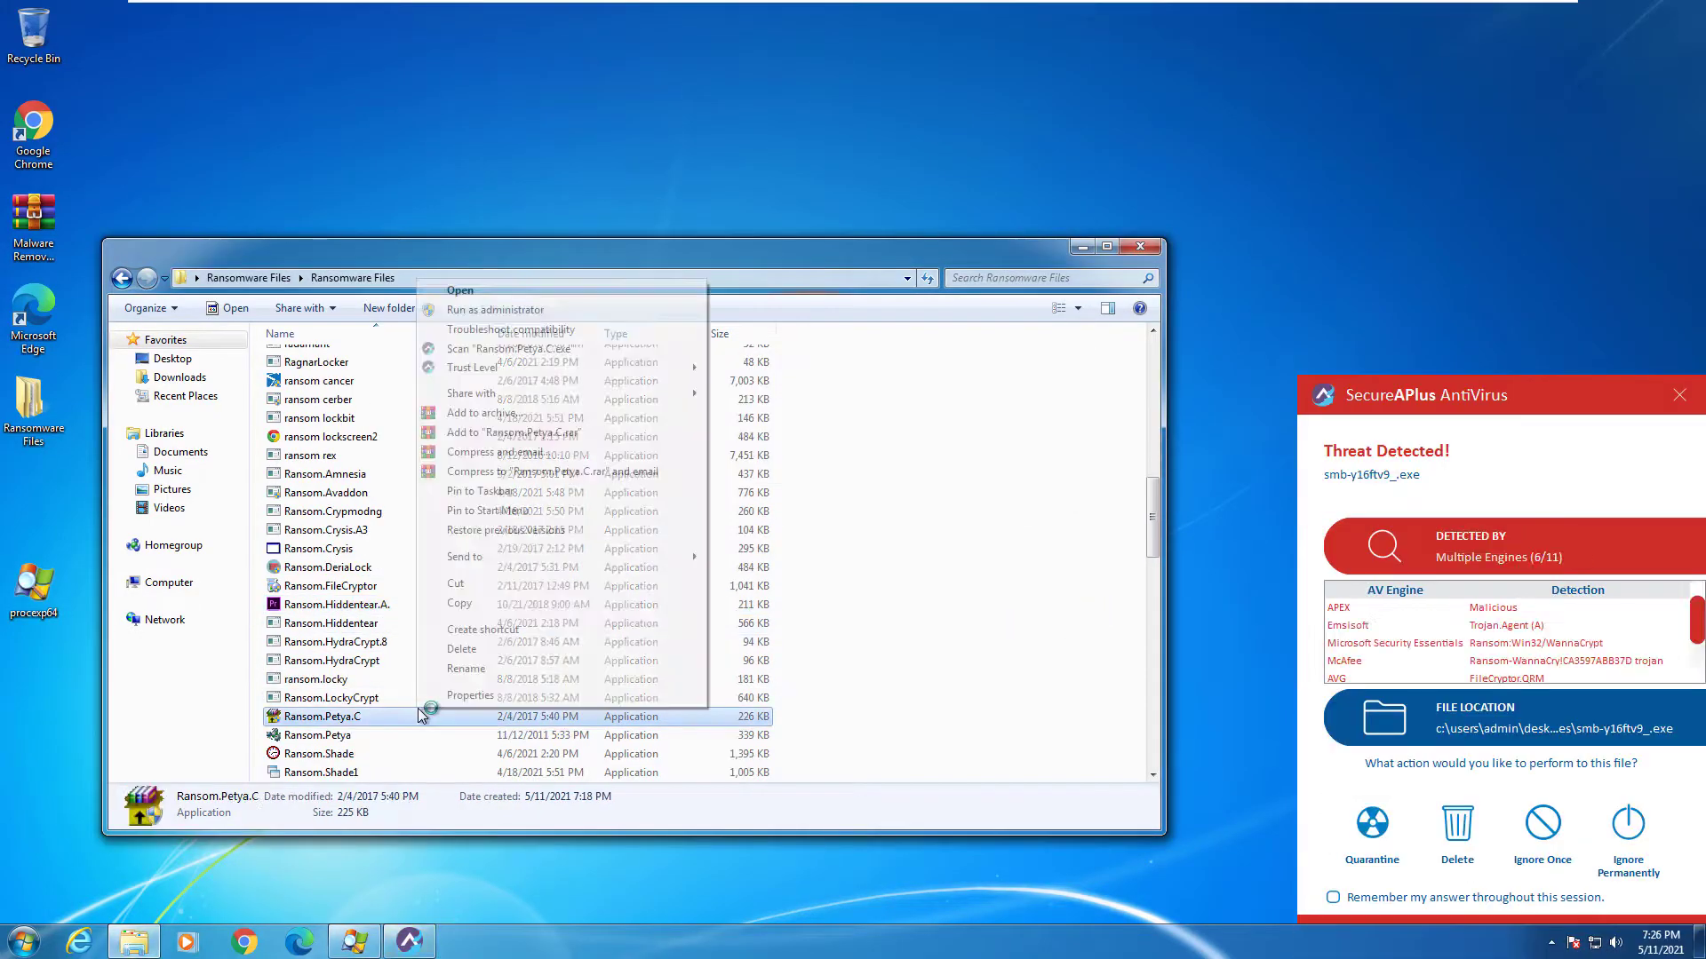
pyautogui.click(467, 291)
pyautogui.click(1373, 824)
pyautogui.click(1016, 481)
# Try to run the Ransom.Shade sample, quarantine the detected sodinokibi.exe and dismiss the error.
pyautogui.rightClick(480, 752)
pyautogui.click(528, 329)
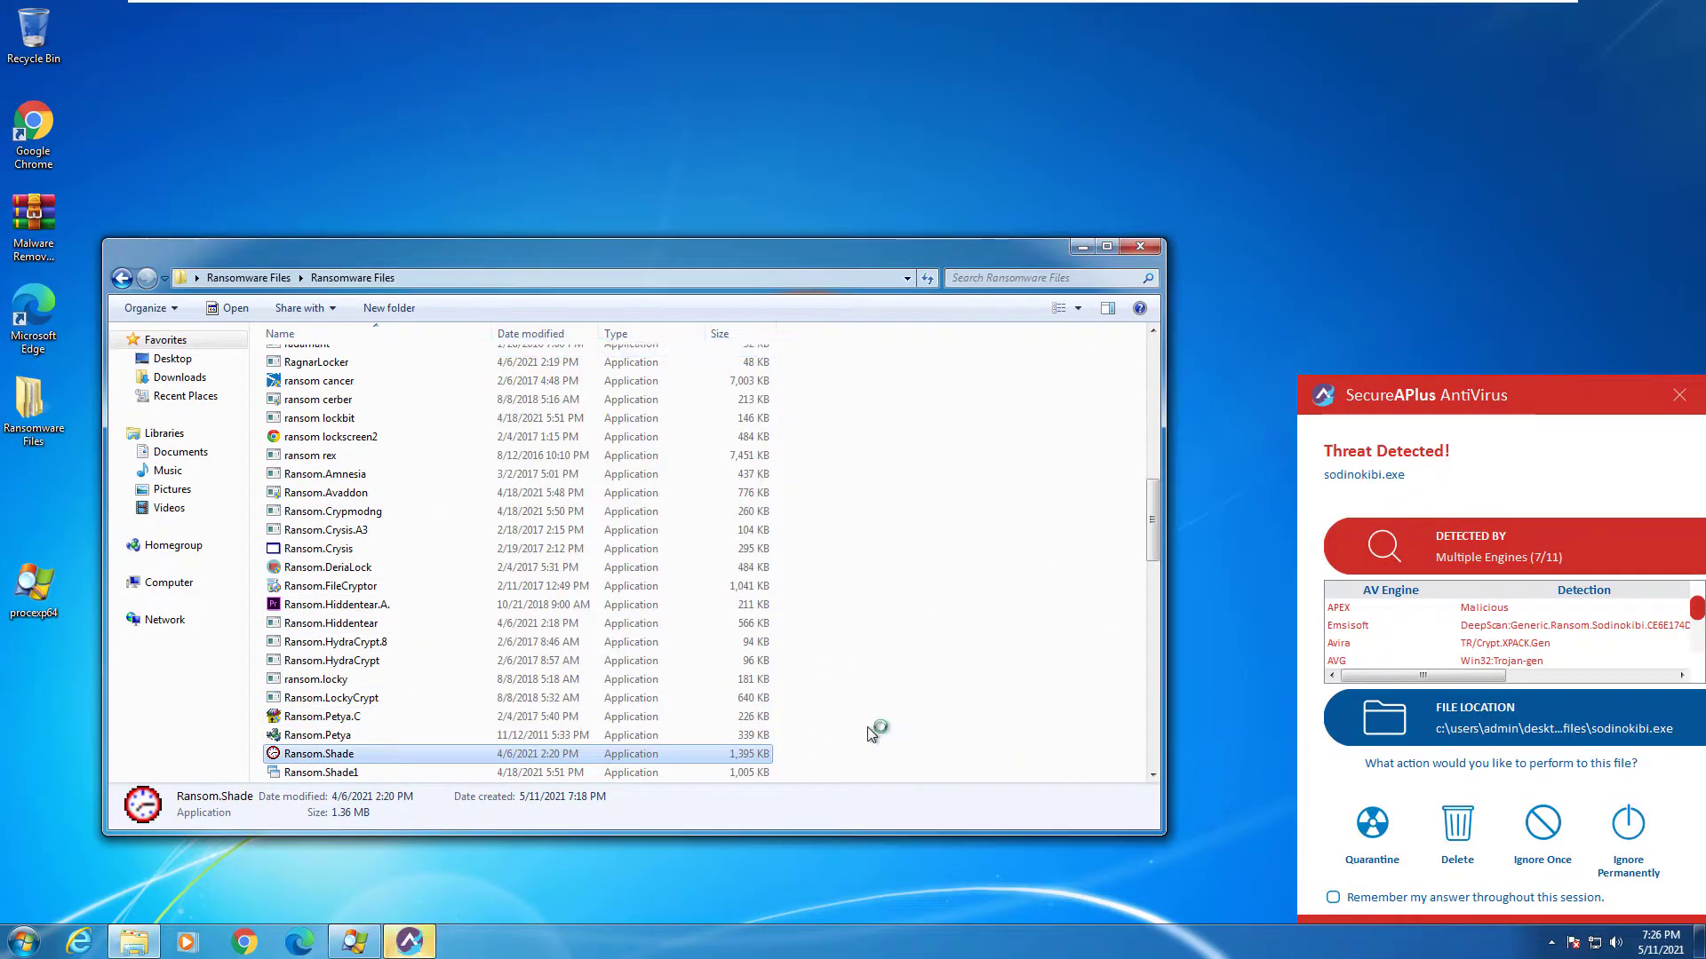
pyautogui.click(1373, 825)
pyautogui.click(1022, 482)
# Try to run the Ransom.WannaCryptor sample, clearing the alert and the error.
pyautogui.scroll(-2, 533, 702)
pyautogui.rightClick(394, 700)
pyautogui.click(445, 208)
pyautogui.click(1448, 824)
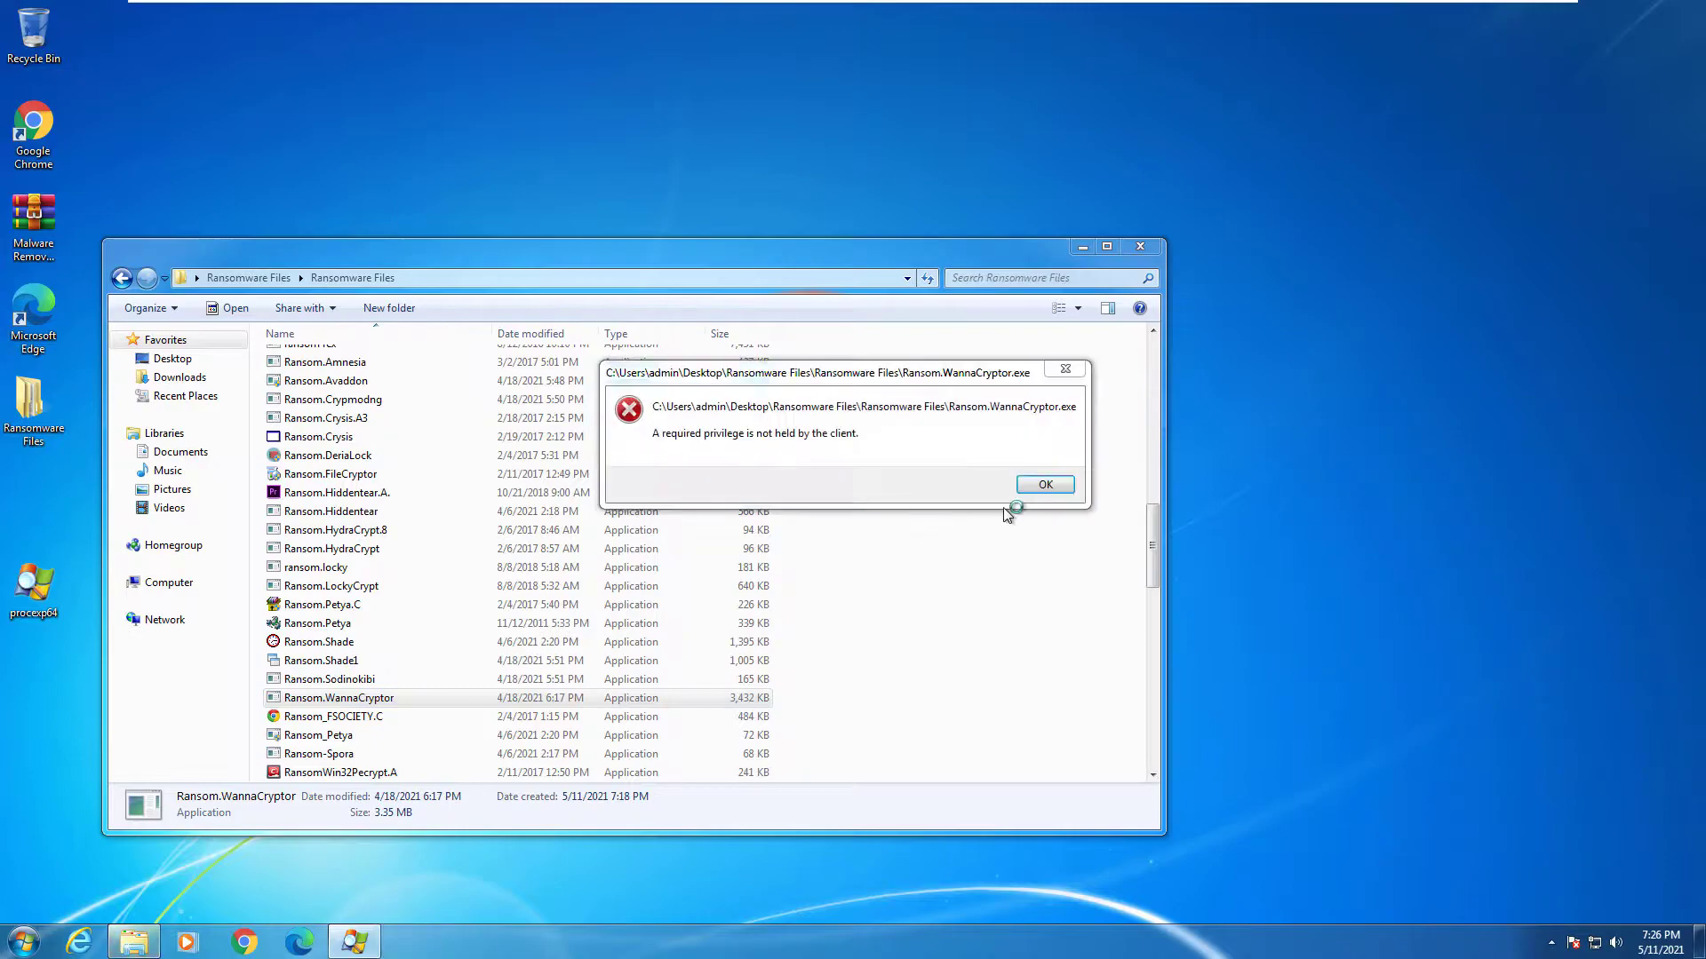
pyautogui.click(1031, 486)
# Try to run the Ransom.Shade and Ransom.Petya samples as administrator, dismissing the error for each.
pyautogui.rightClick(494, 641)
pyautogui.click(636, 240)
pyautogui.click(1032, 486)
pyautogui.rightClick(355, 624)
pyautogui.click(499, 225)
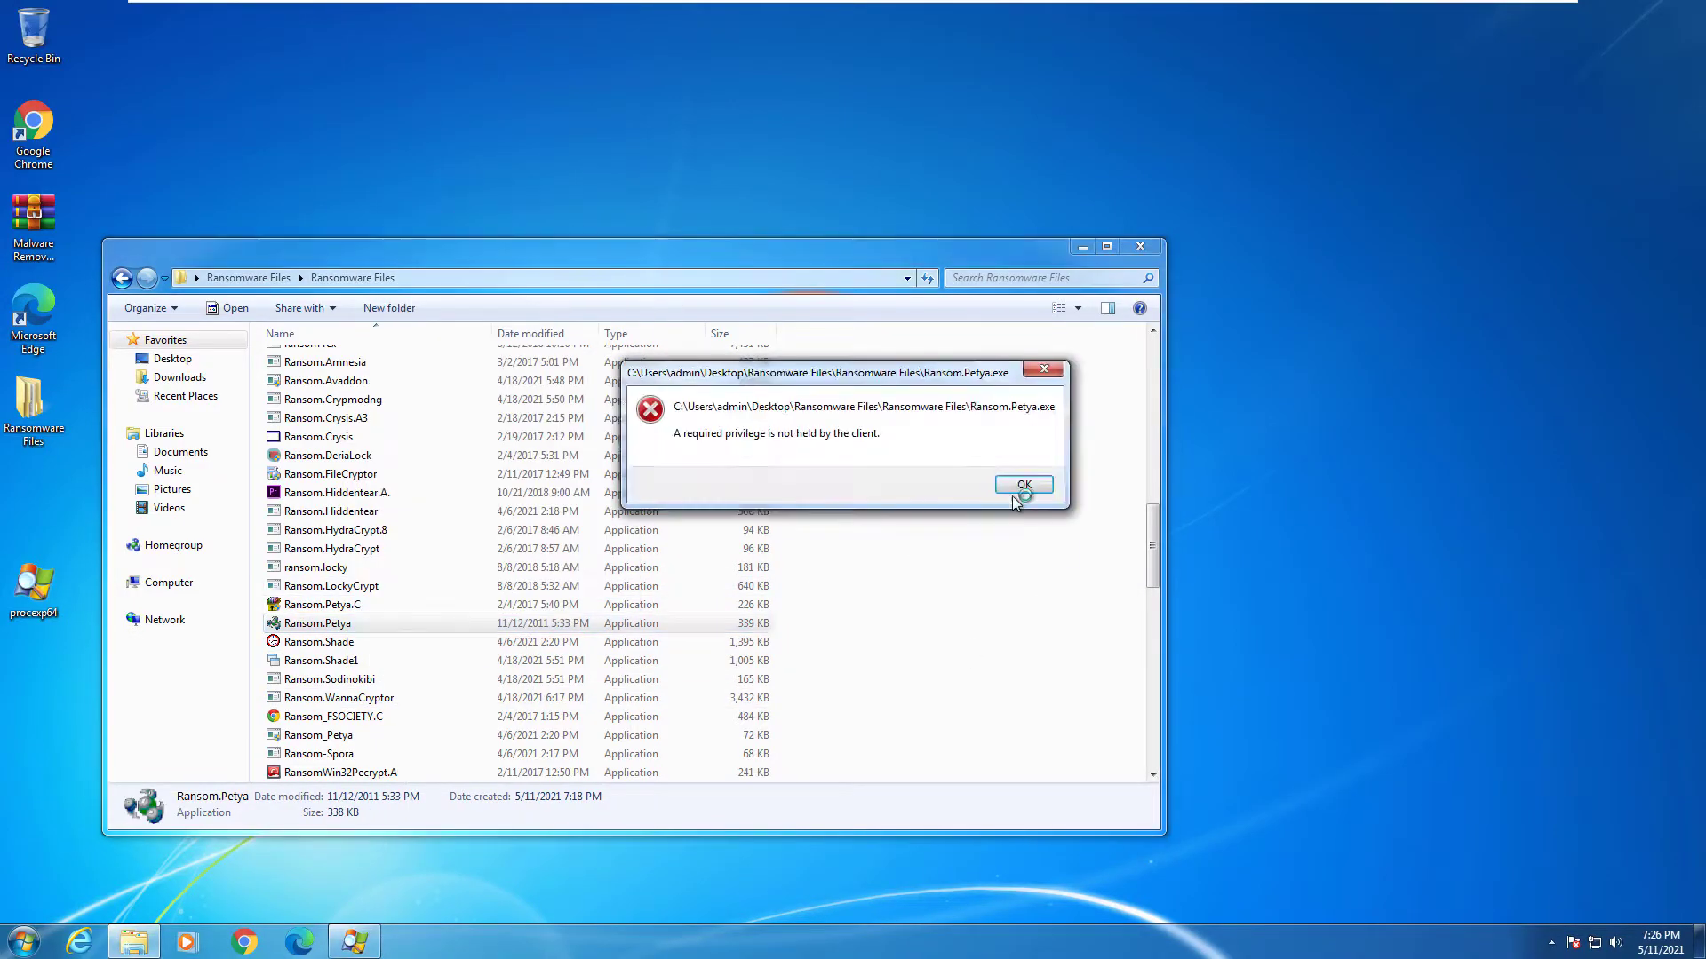
pyautogui.click(1023, 484)
# Try to run the Ransom.Petya.C and RansomWin32Pecrypt.A samples as administrator, dismissing the error for each.
pyautogui.rightClick(342, 605)
pyautogui.click(462, 209)
pyautogui.click(1023, 484)
pyautogui.scroll(-2, 533, 622)
pyautogui.rightClick(417, 660)
pyautogui.click(533, 259)
pyautogui.press('Return')
# Check the protection status in SecureAPlus and try to run the Rapid.exe sample as administrator.
pyautogui.click(389, 680)
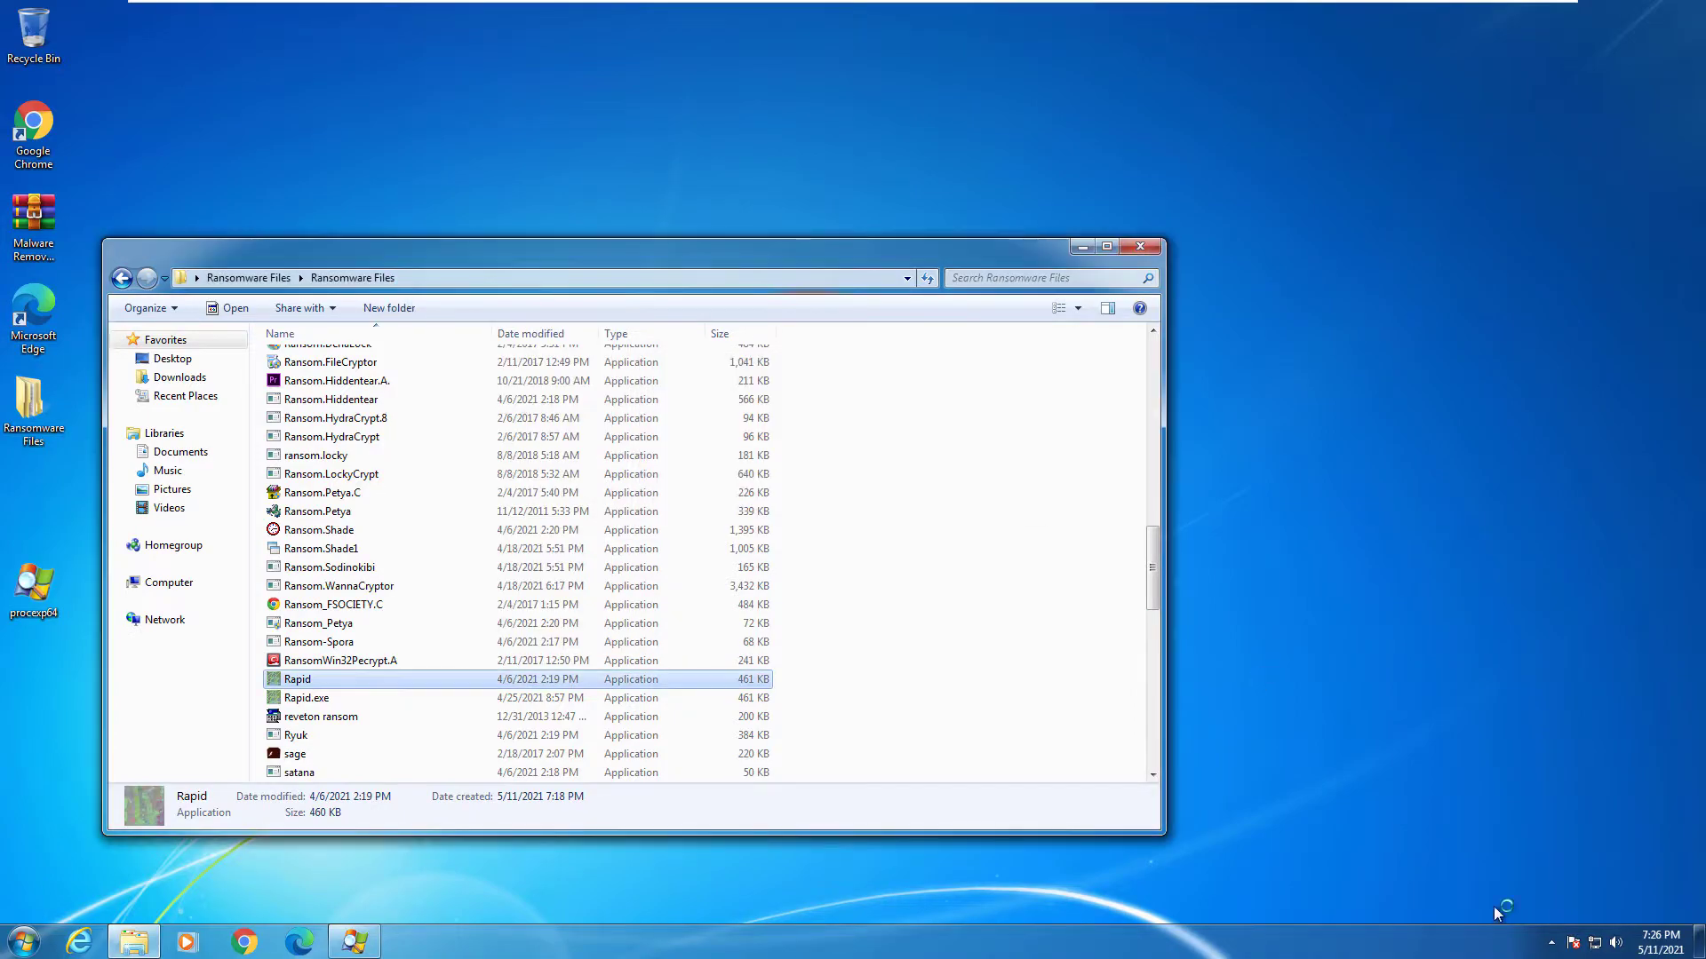
pyautogui.click(1551, 943)
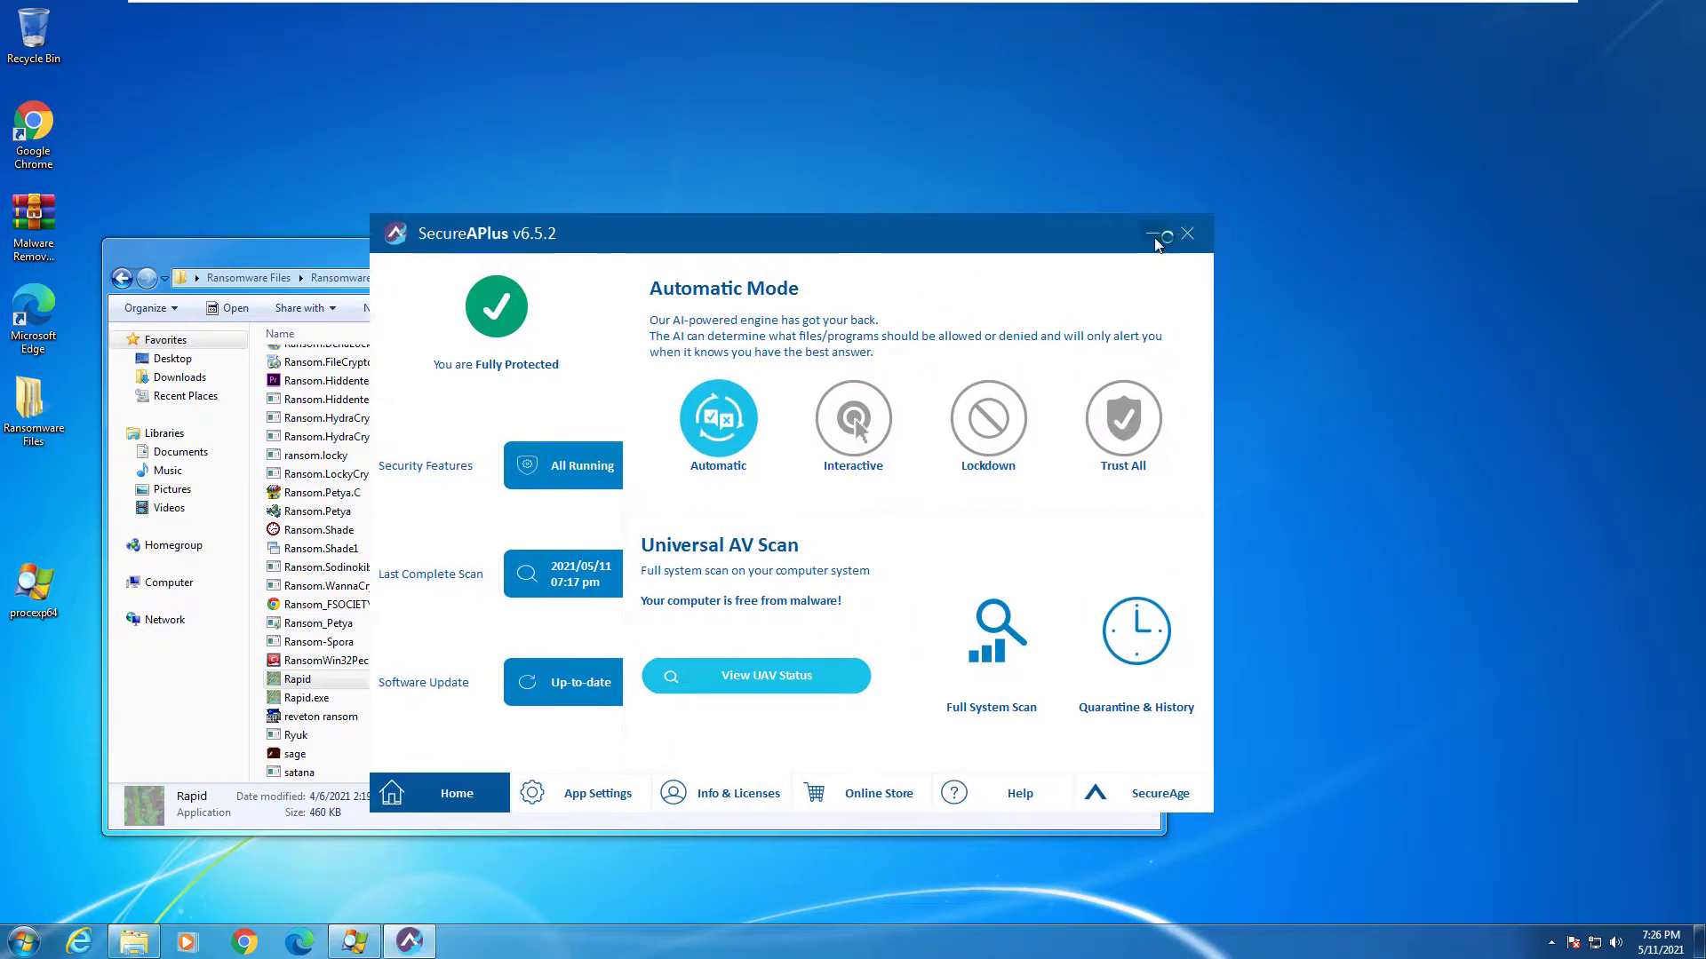
pyautogui.rightClick(495, 698)
pyautogui.click(551, 301)
# Refresh the samples folder and try to run the Win.Ransomware.Avaddon sample near the end of the list.
pyautogui.scroll(-3, 461, 605)
pyautogui.rightClick(1111, 499)
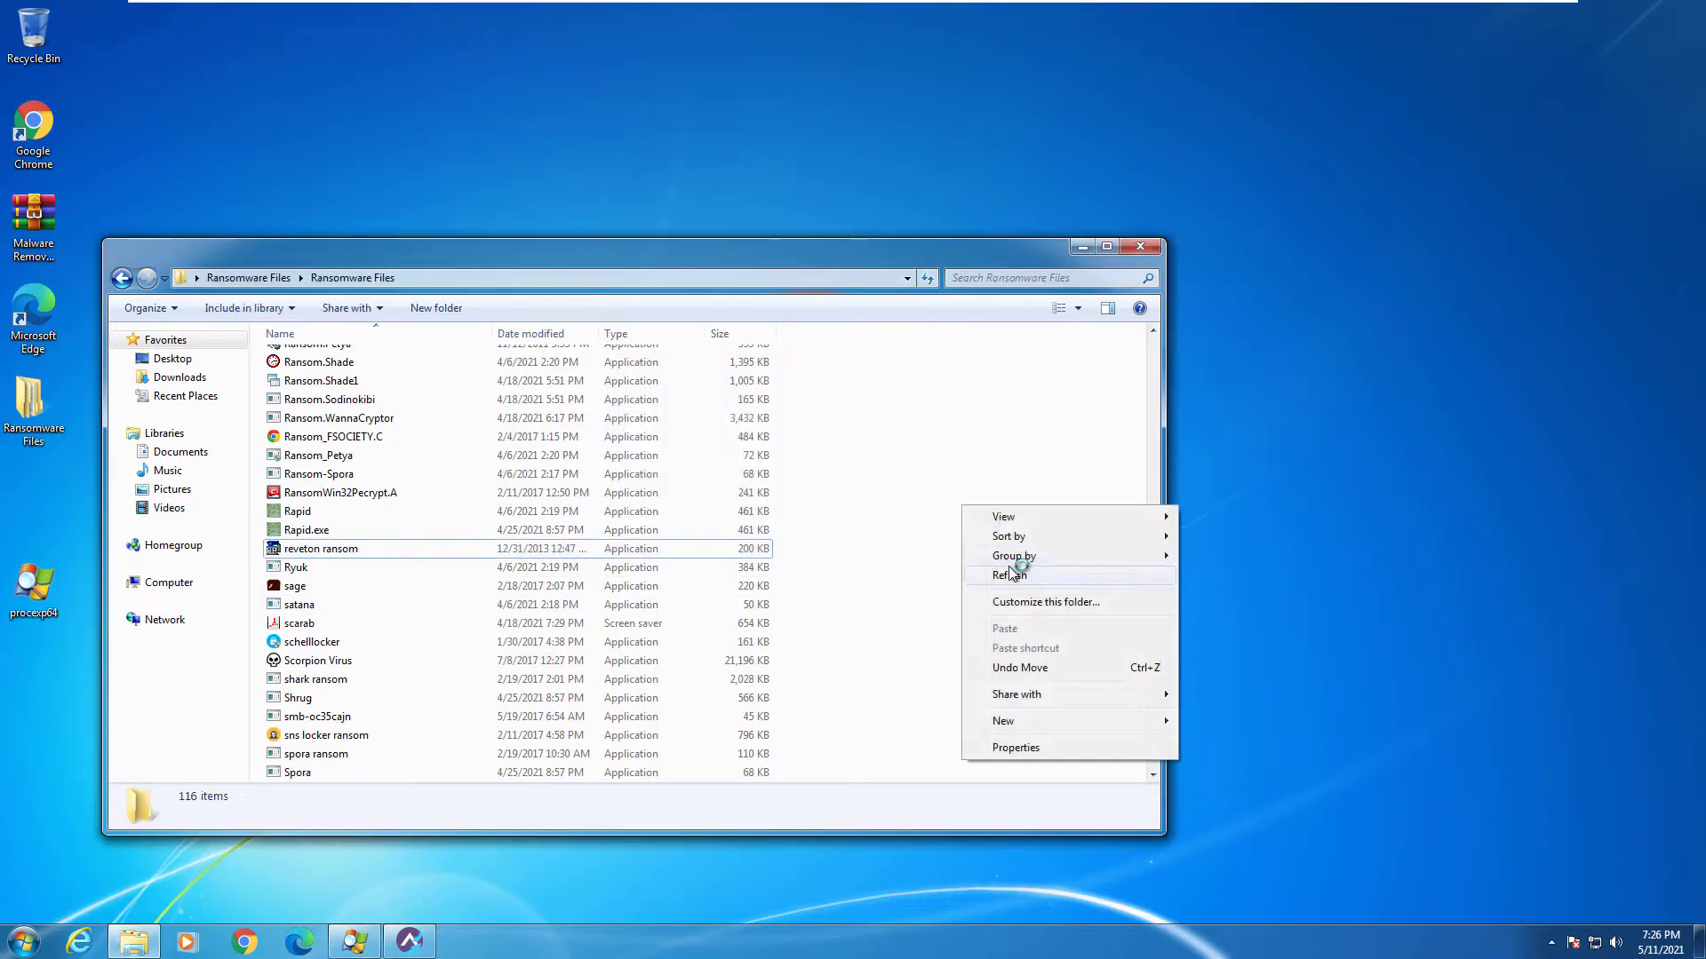
pyautogui.scroll(-10, 701, 682)
pyautogui.click(449, 626)
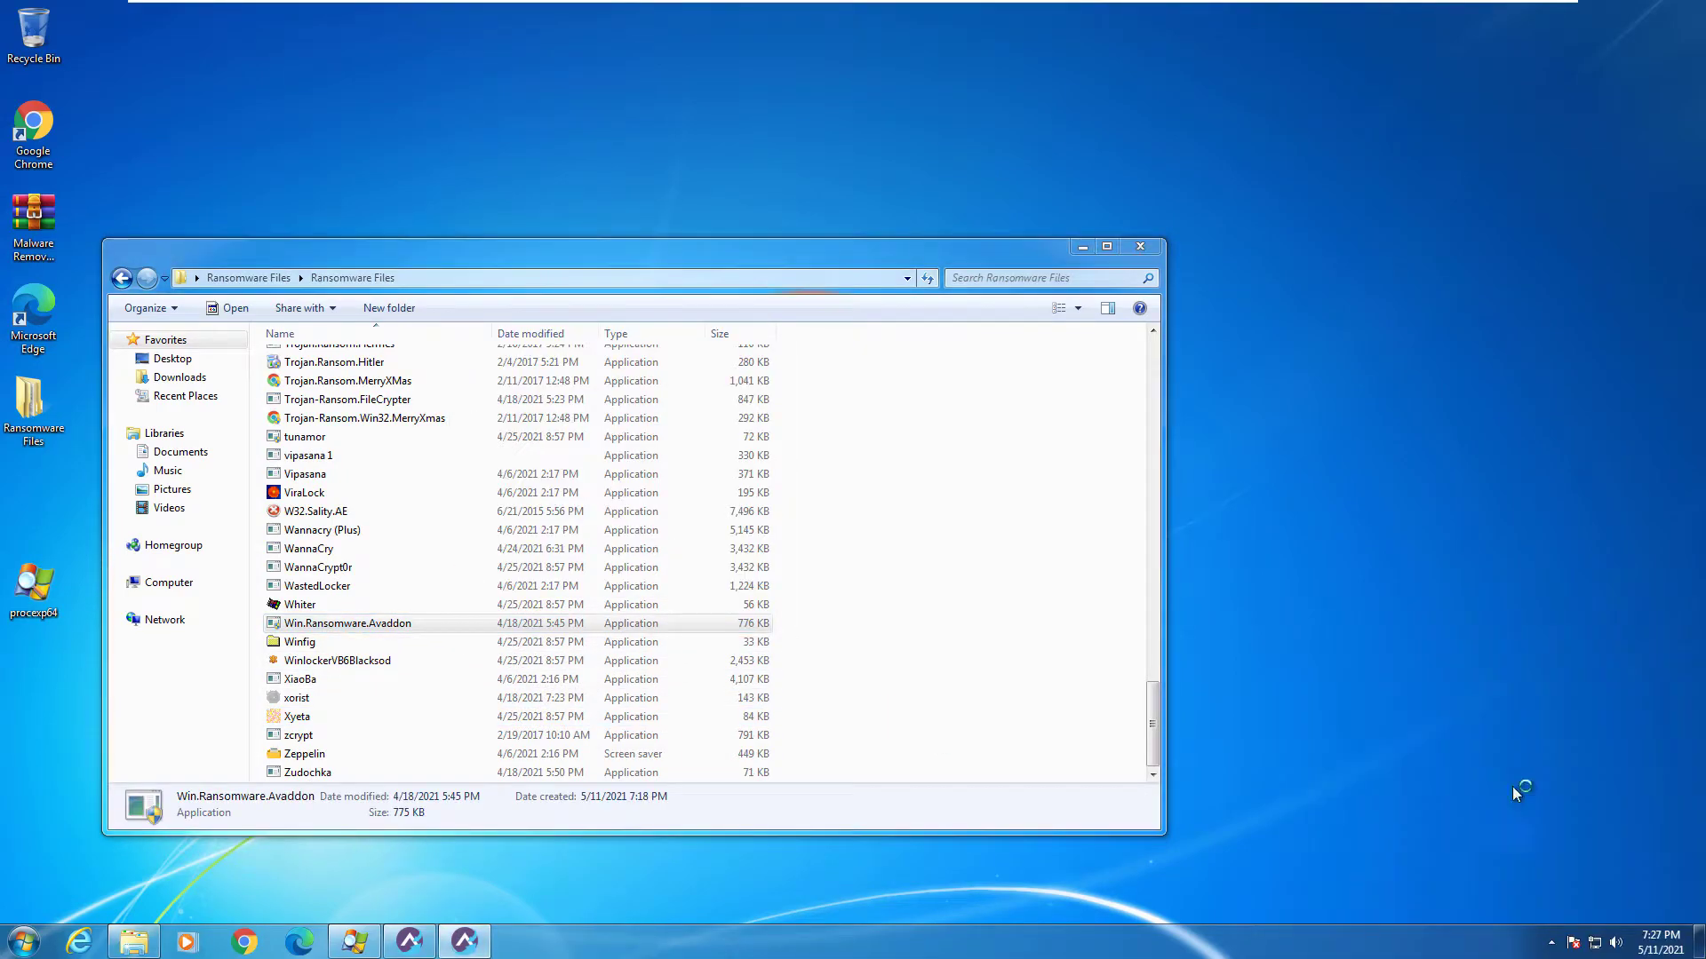
# Try to run the WinlockerVB6Blacksod and XiaoBa samples, dismissing the resulting error.
pyautogui.click(413, 662)
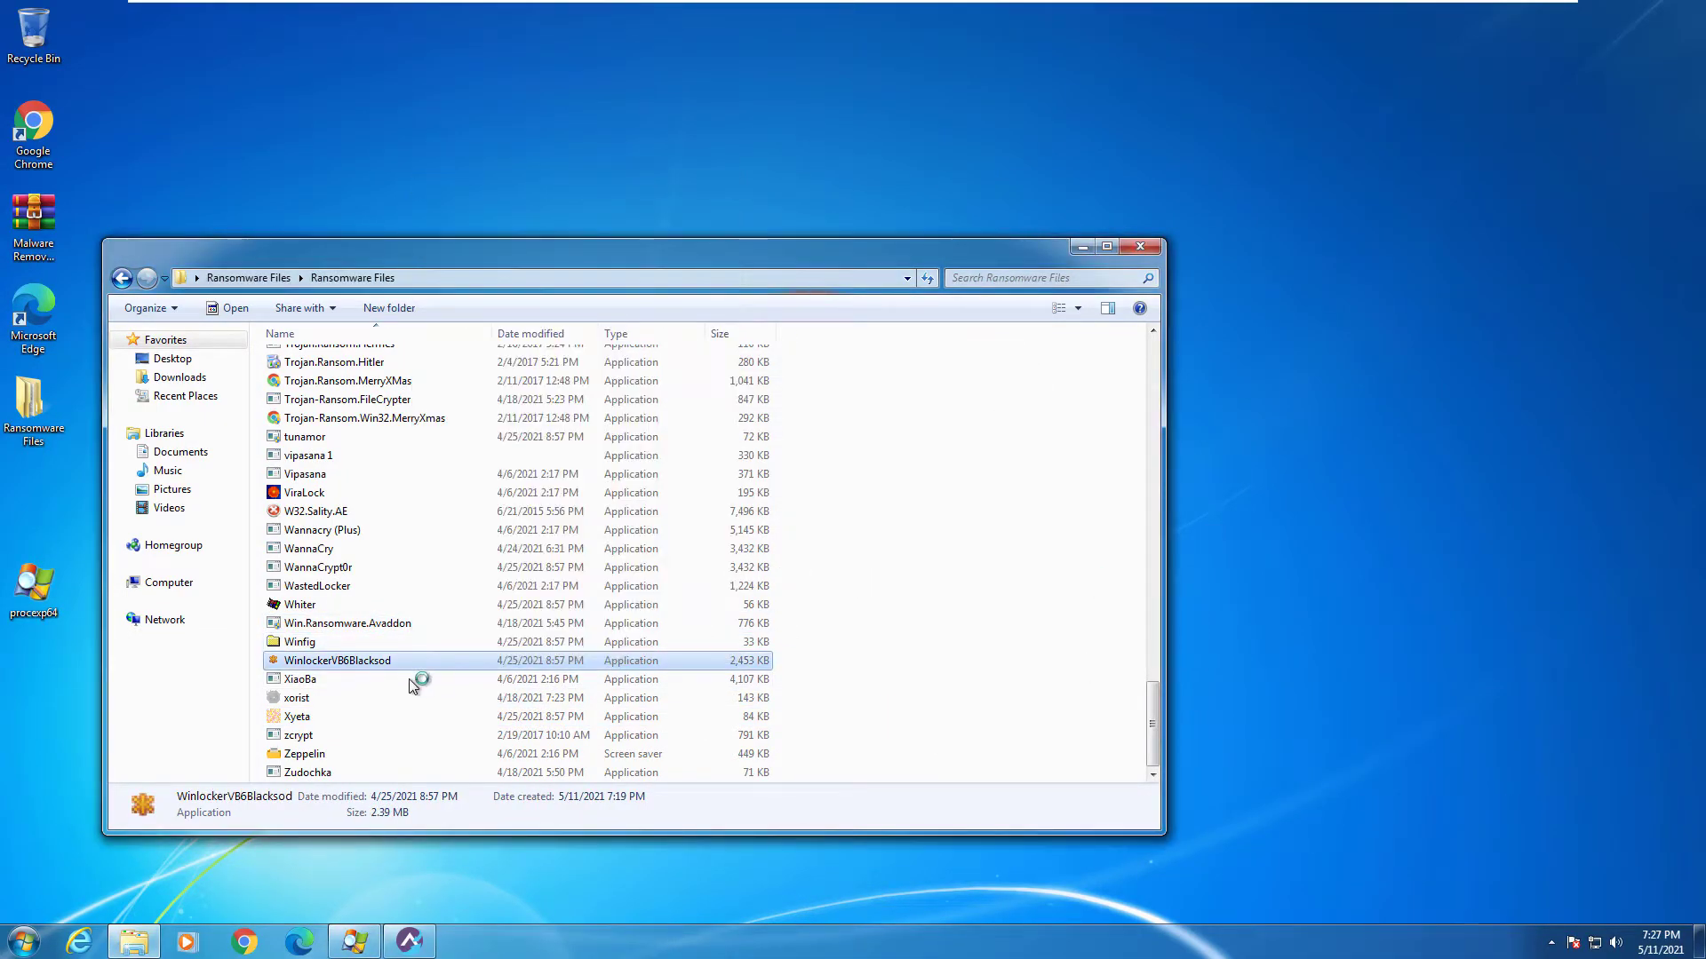
pyautogui.rightClick(416, 679)
pyautogui.click(1053, 544)
# Try to run the xorist, Xyeta and zcrypt samples, dismissing the resulting errors.
pyautogui.rightClick(417, 698)
pyautogui.click(440, 718)
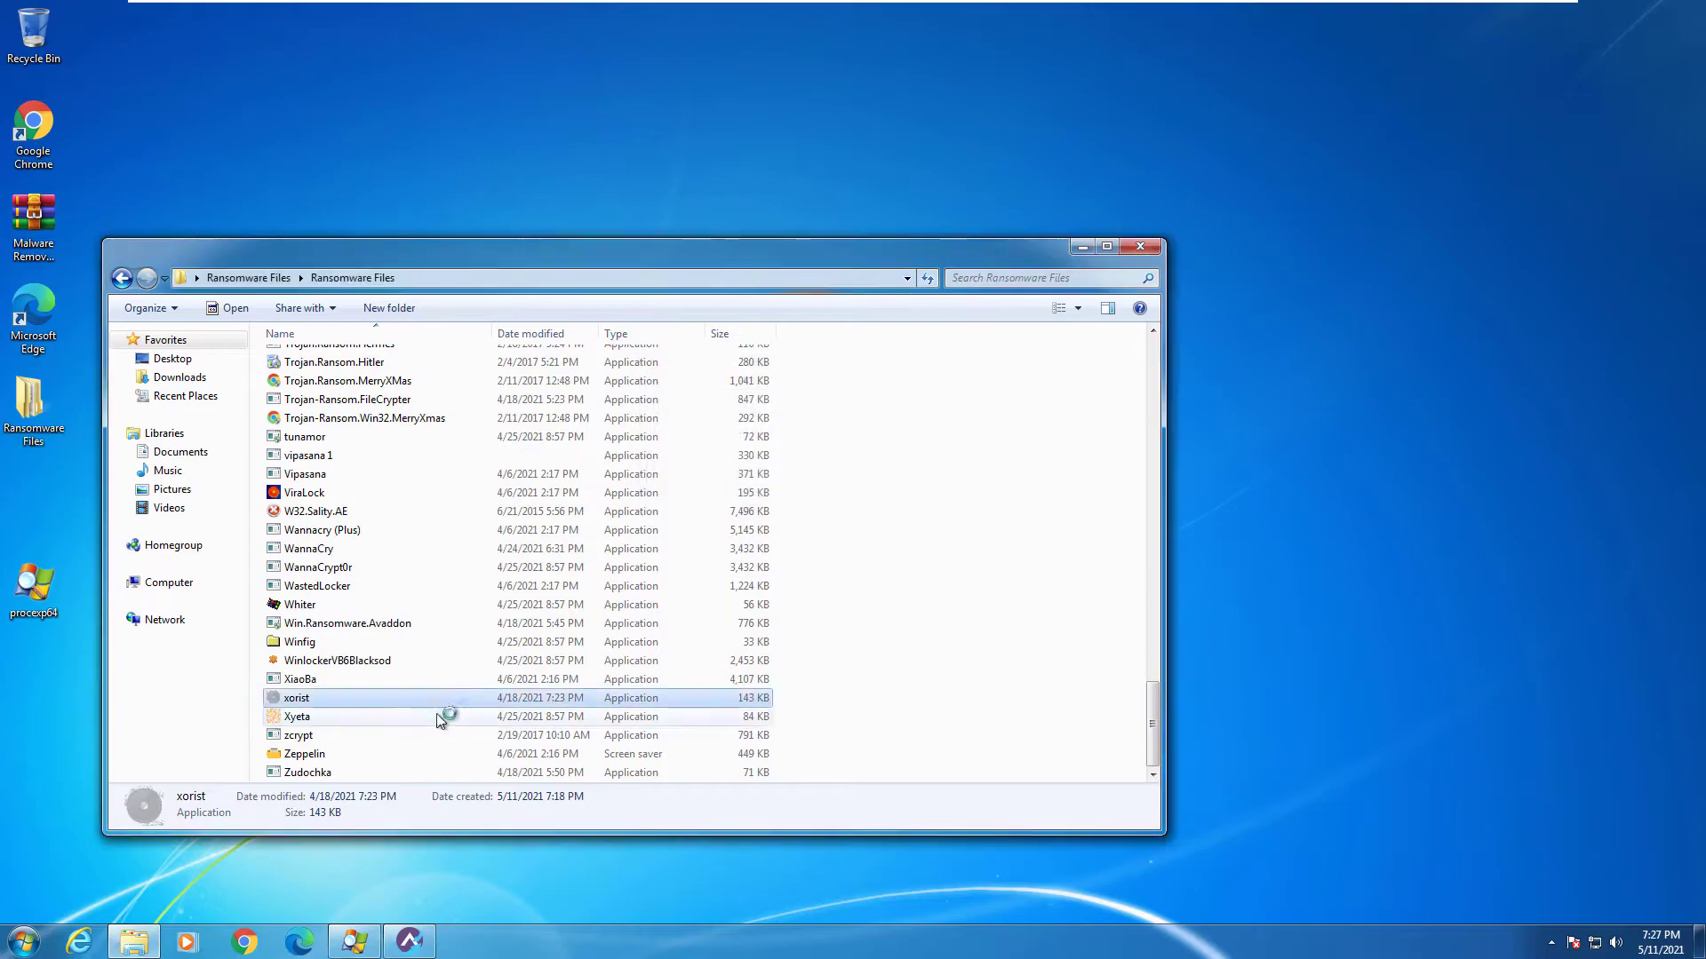
pyautogui.click(441, 718)
pyautogui.click(1004, 485)
pyautogui.rightClick(411, 737)
pyautogui.click(504, 352)
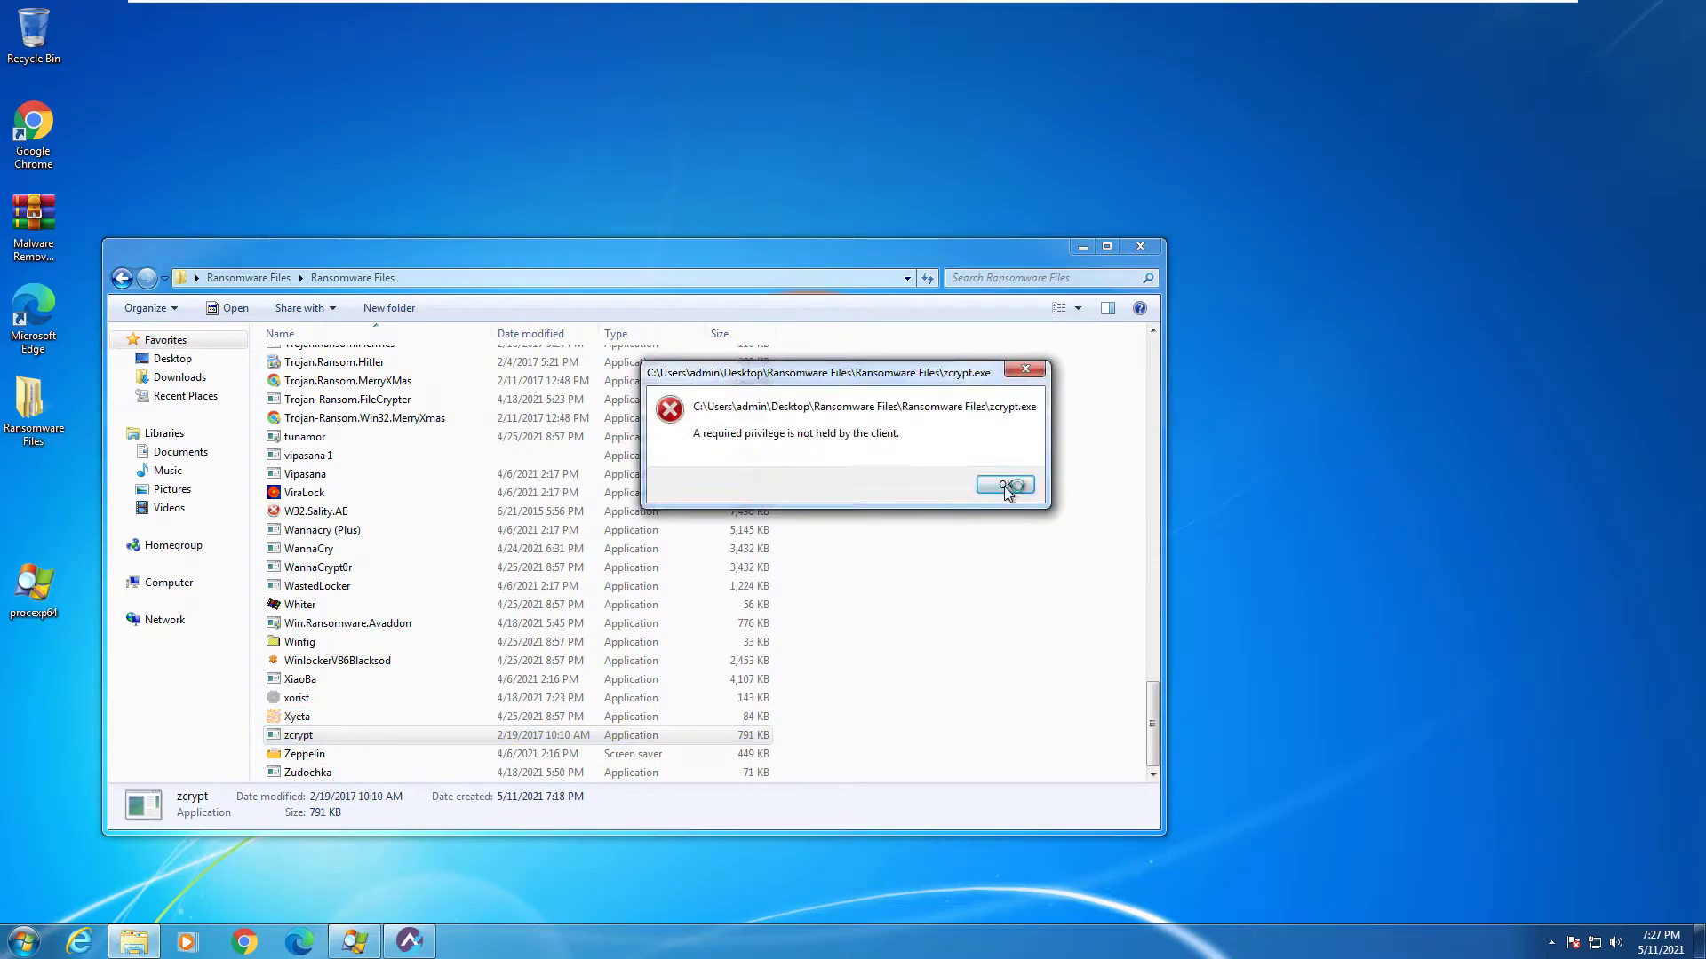
pyautogui.click(1005, 486)
# Try to run the last two samples in the folder, Zeppelin and Zudochka.
pyautogui.rightClick(450, 755)
pyautogui.click(525, 396)
pyautogui.click(1061, 469)
pyautogui.rightClick(392, 772)
pyautogui.click(516, 373)
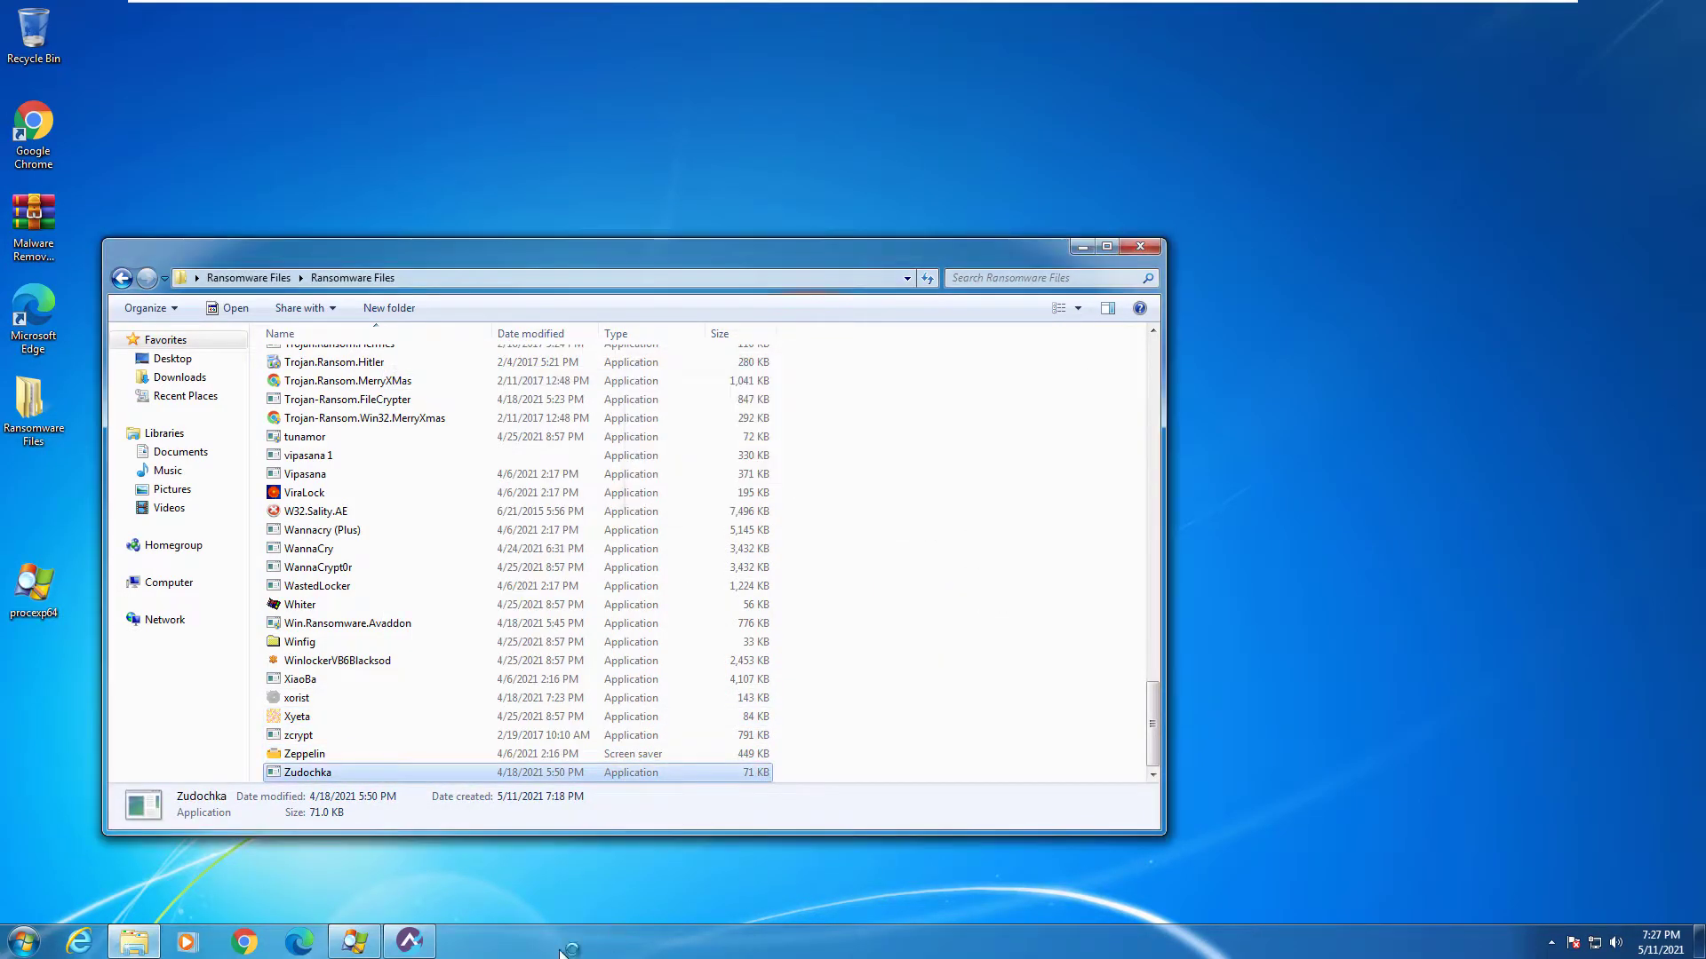
# Bring up the SecureAPlus window, dismiss it and refresh the samples folder.
pyautogui.click(408, 941)
pyautogui.click(890, 354)
pyautogui.click(1213, 235)
pyautogui.rightClick(969, 651)
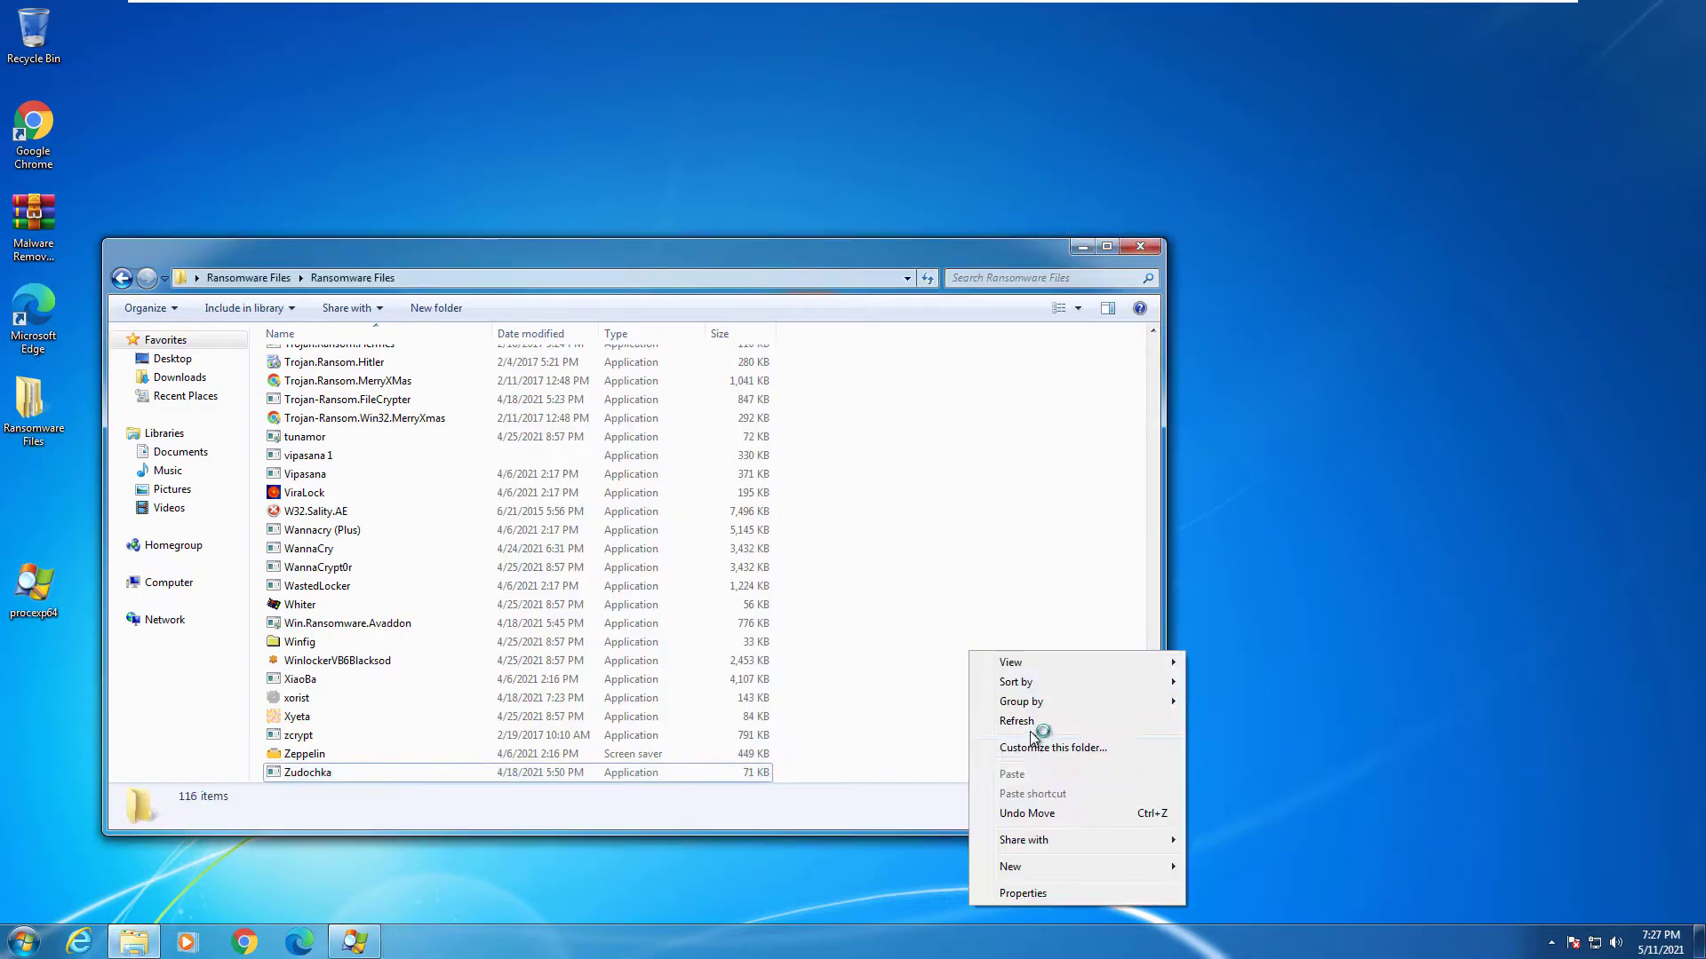
pyautogui.click(1022, 721)
# Try to run the Cyborg sample, dismissing the resulting error.
pyautogui.click(359, 583)
pyautogui.rightClick(462, 582)
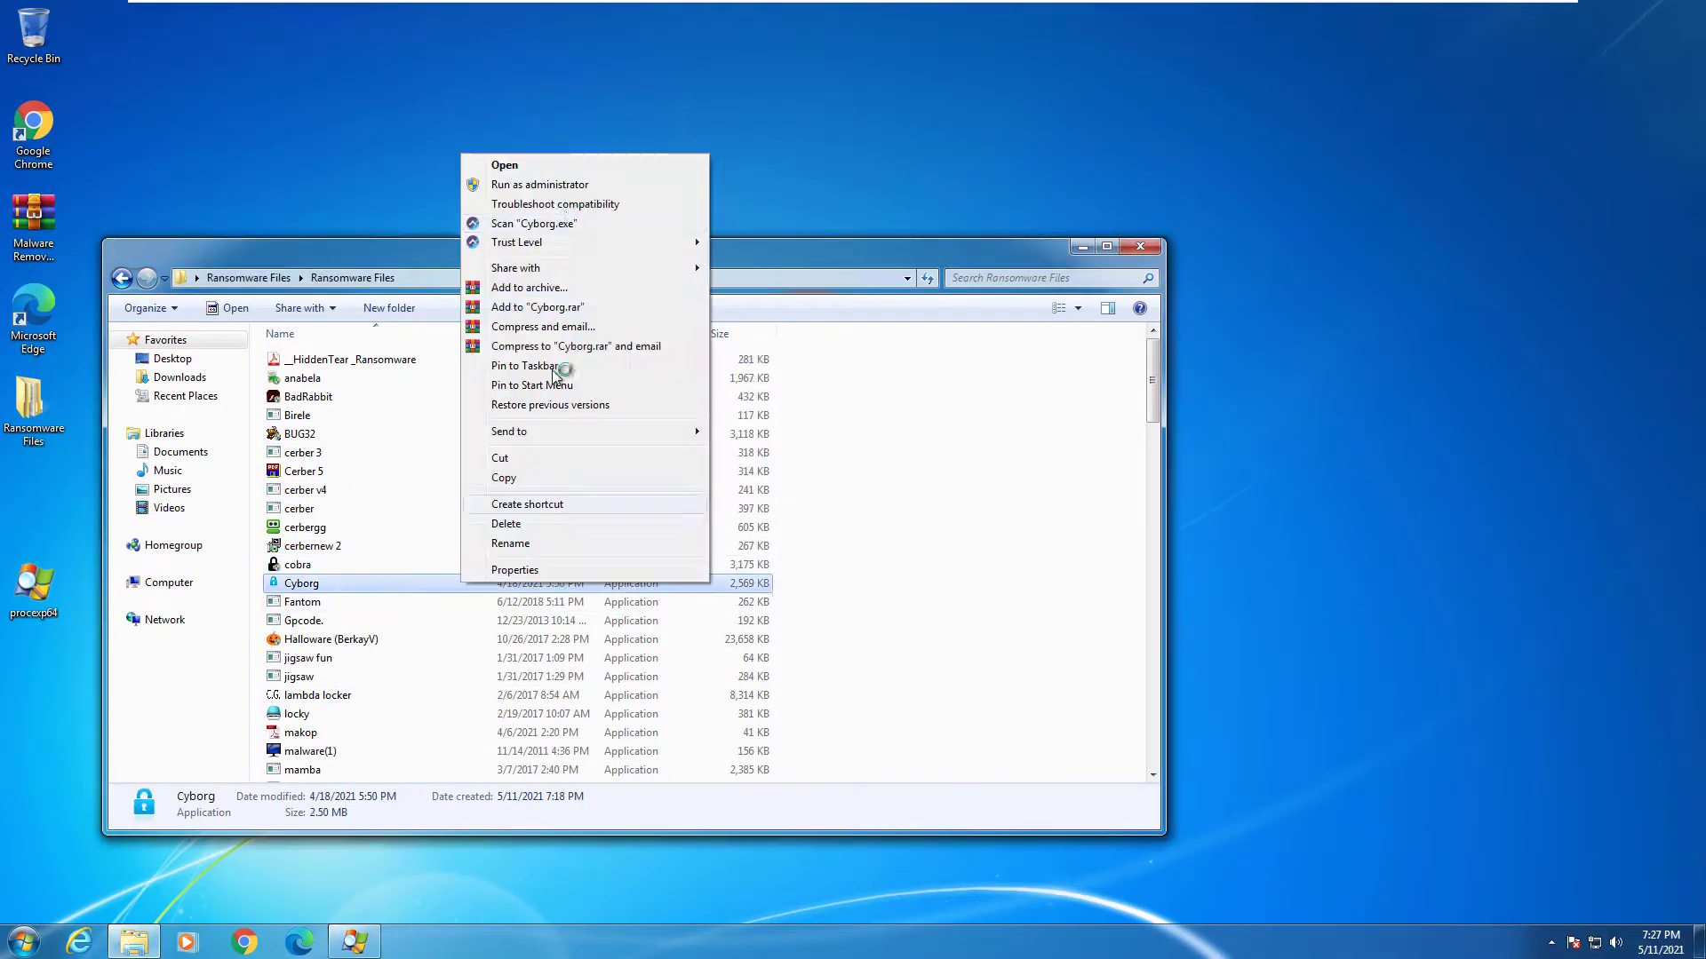
pyautogui.click(504, 165)
pyautogui.click(997, 484)
# Try to run the Gpcode, Halloware (BerkayV) and jigsaw fun samples, dismissing the resulting error.
pyautogui.rightClick(462, 620)
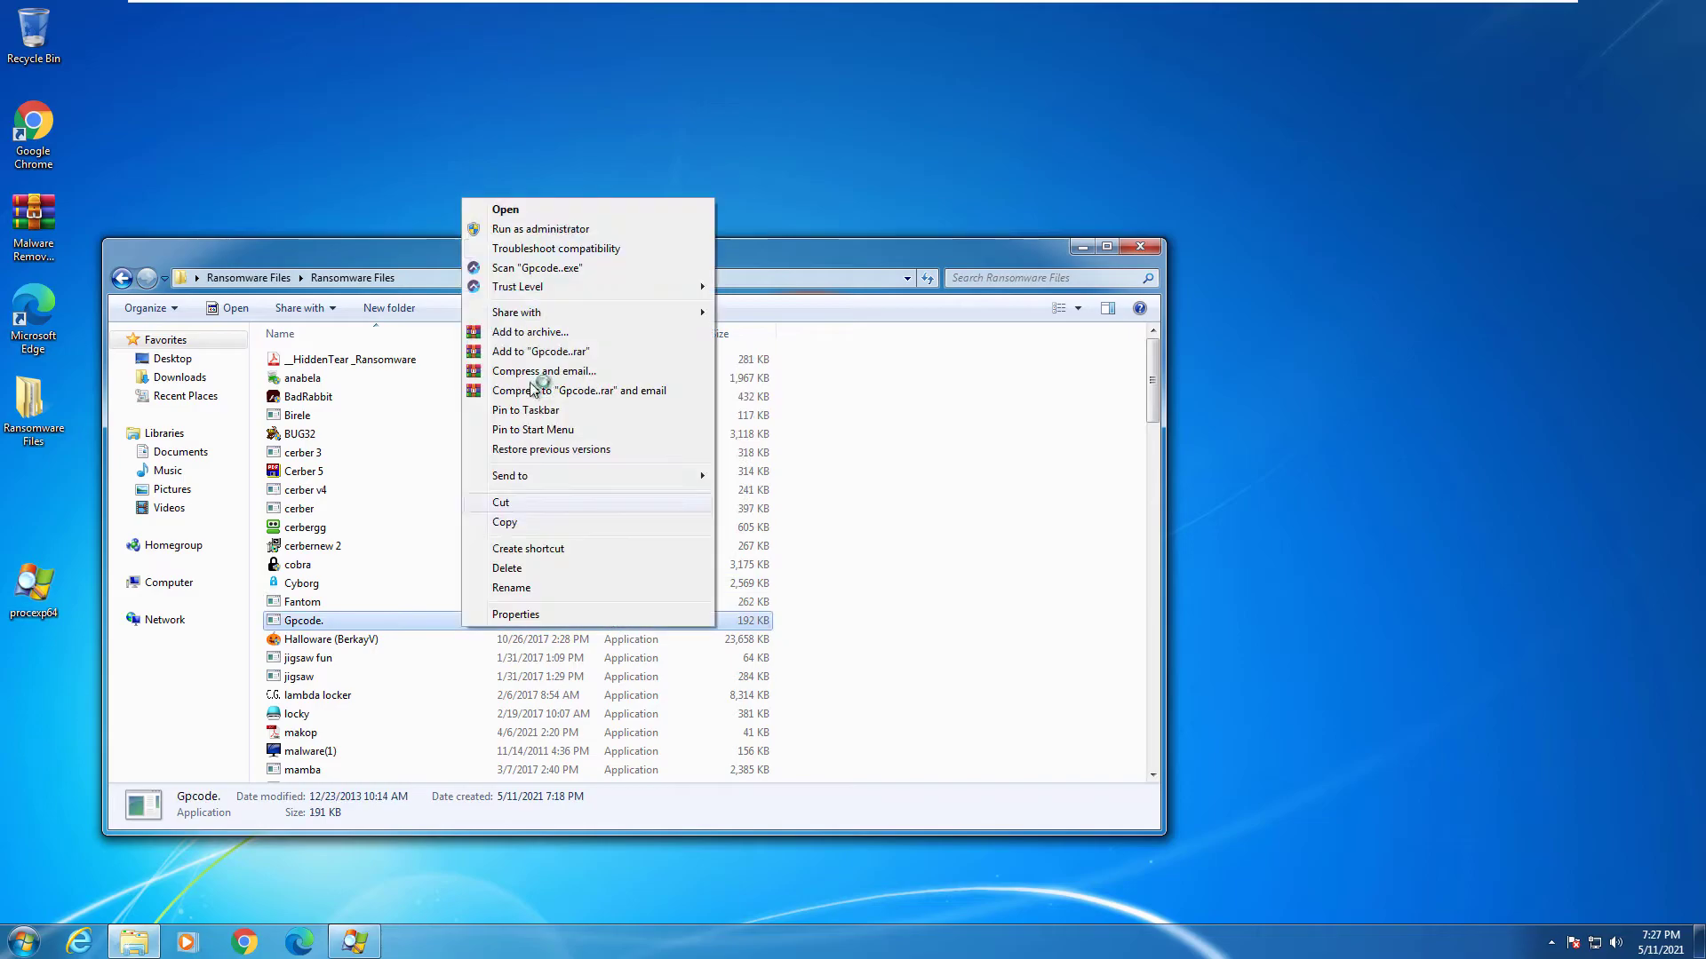
pyautogui.click(470, 632)
pyautogui.click(470, 640)
pyautogui.click(456, 657)
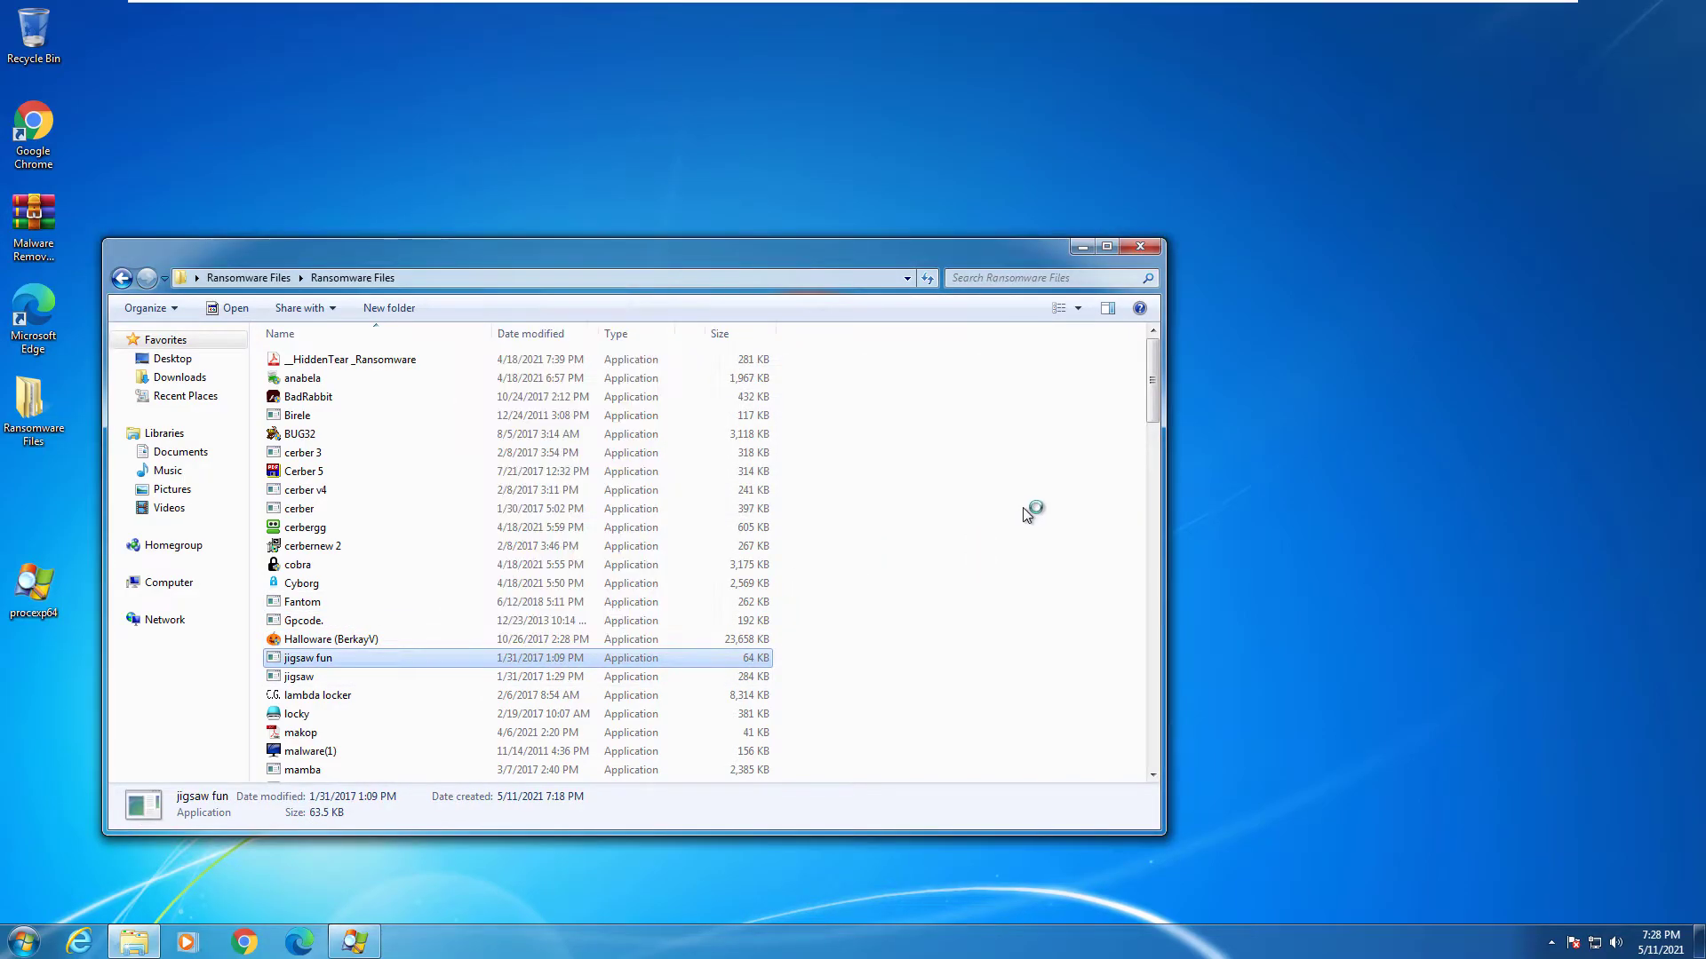
pyautogui.click(998, 480)
# Try to run lambda locker as administrator, plus the locky and malware(1) samples, dismissing the resulting errors.
pyautogui.rightClick(404, 693)
pyautogui.click(499, 294)
pyautogui.press('Return')
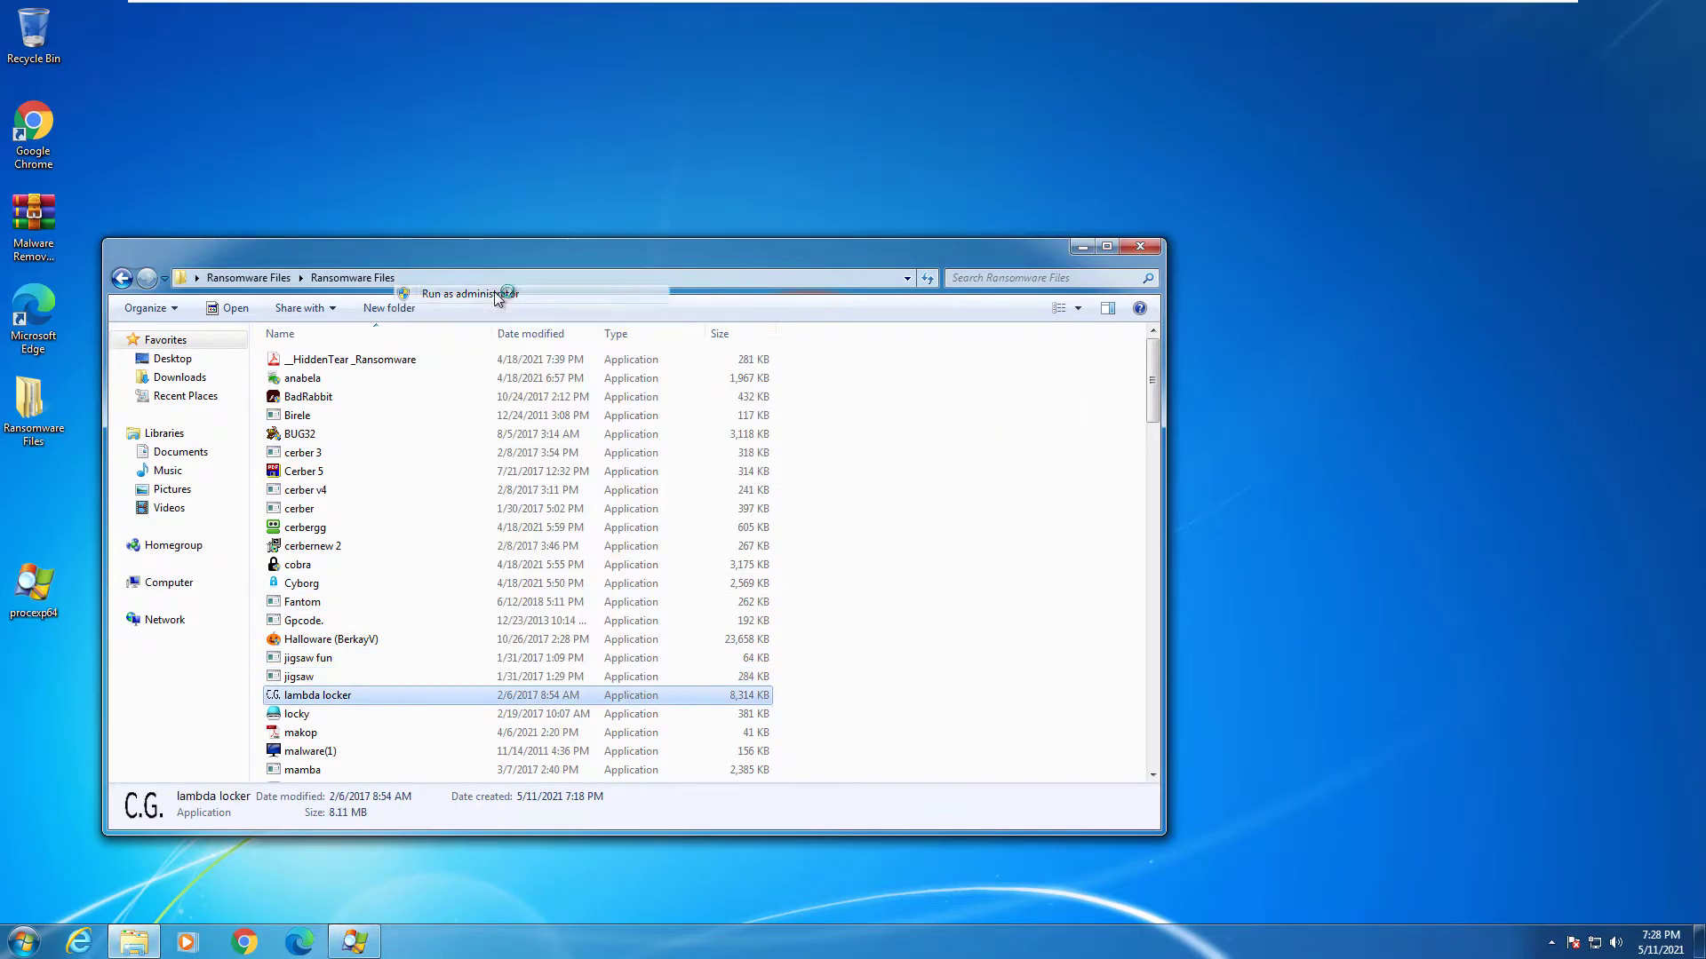
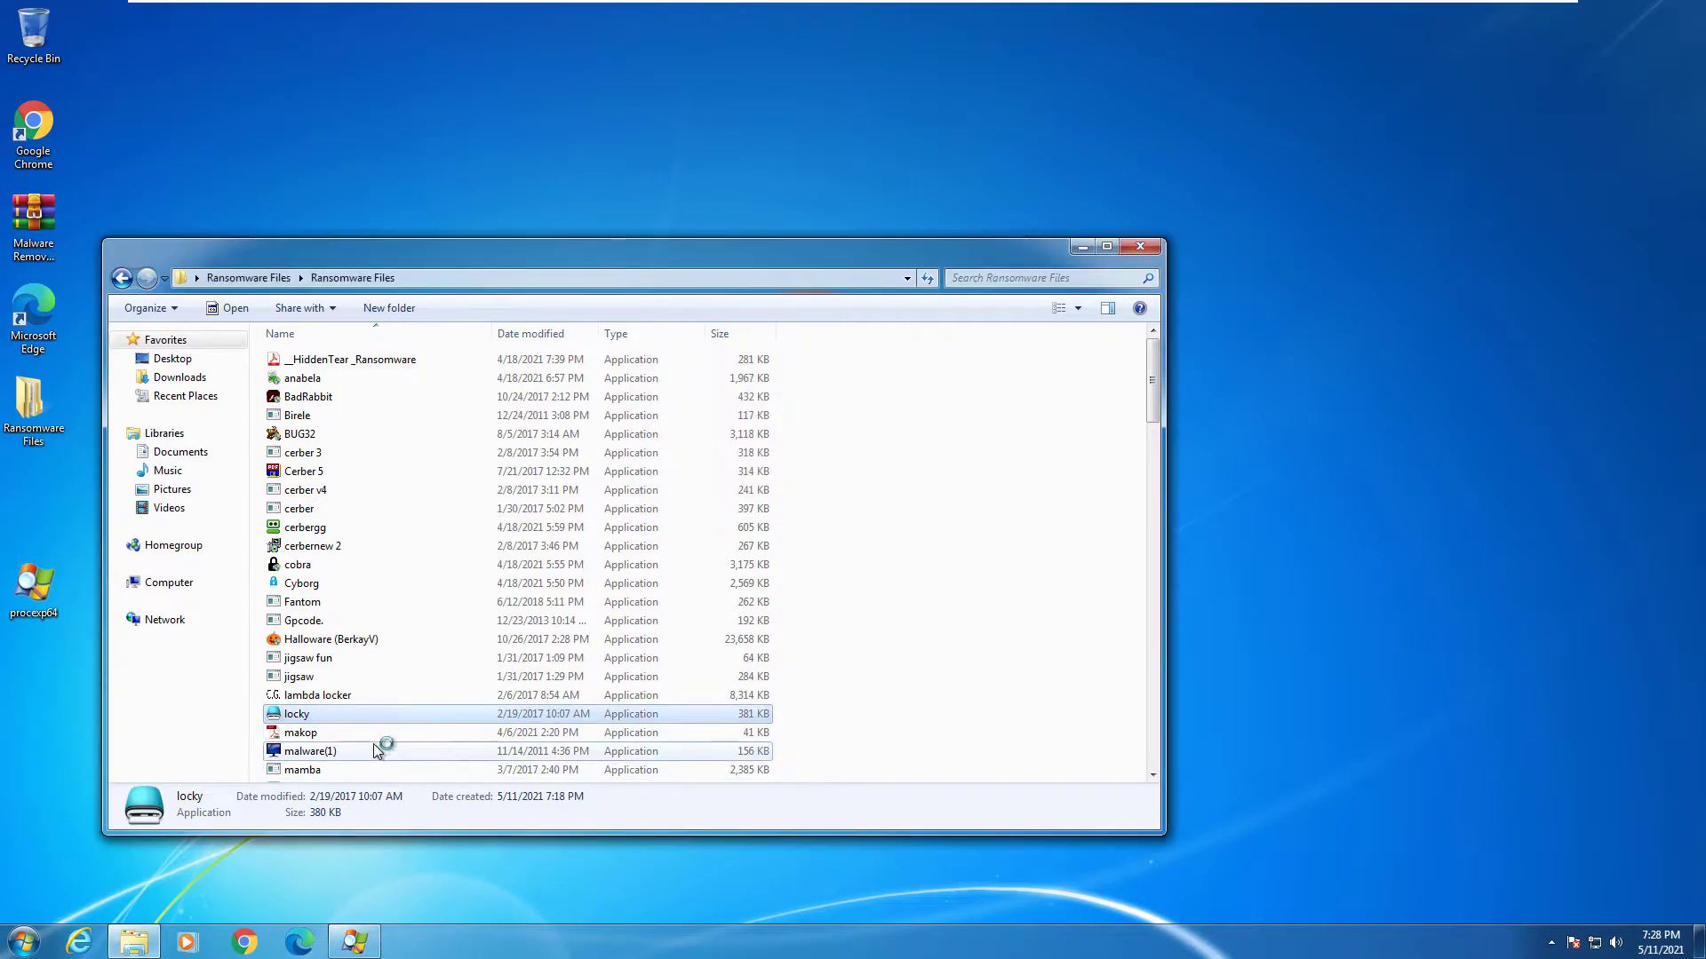
pyautogui.rightClick(373, 751)
pyautogui.click(470, 339)
pyautogui.scroll(-3, 1039, 590)
pyautogui.click(998, 481)
# Try to run the marlboro ransom, matrix ransomware and Matsnu-MBR samples, dismissing the resulting error.
pyautogui.rightClick(398, 622)
pyautogui.click(493, 224)
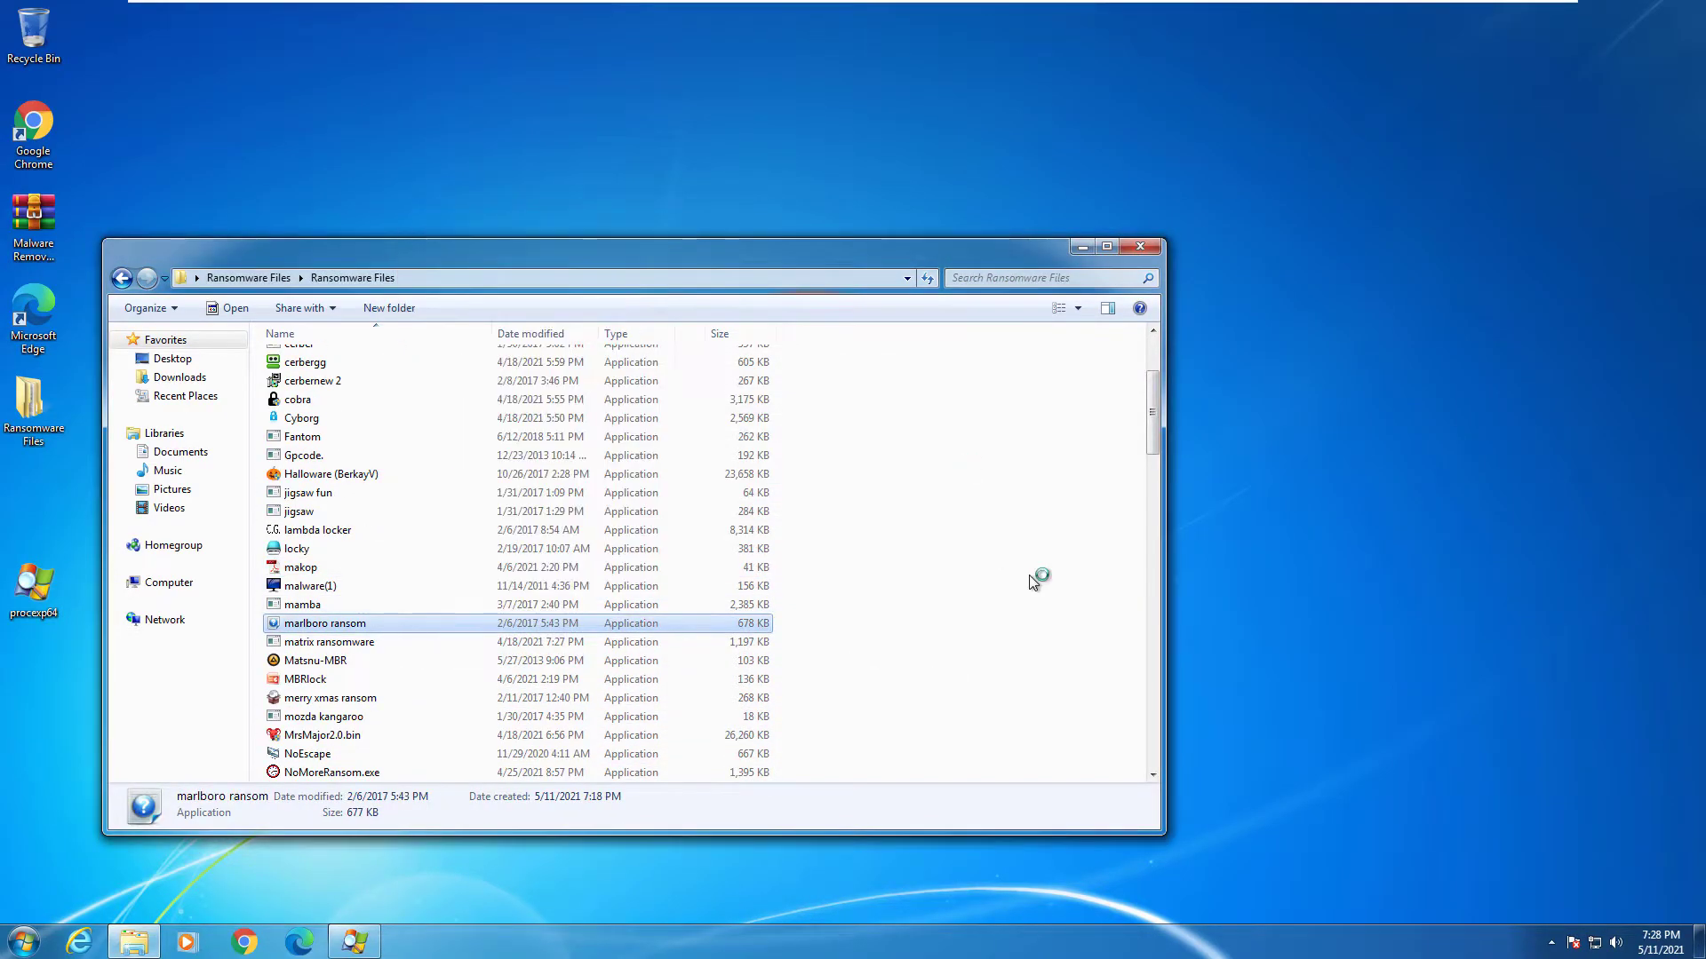
pyautogui.press('Down')
pyautogui.click(391, 662)
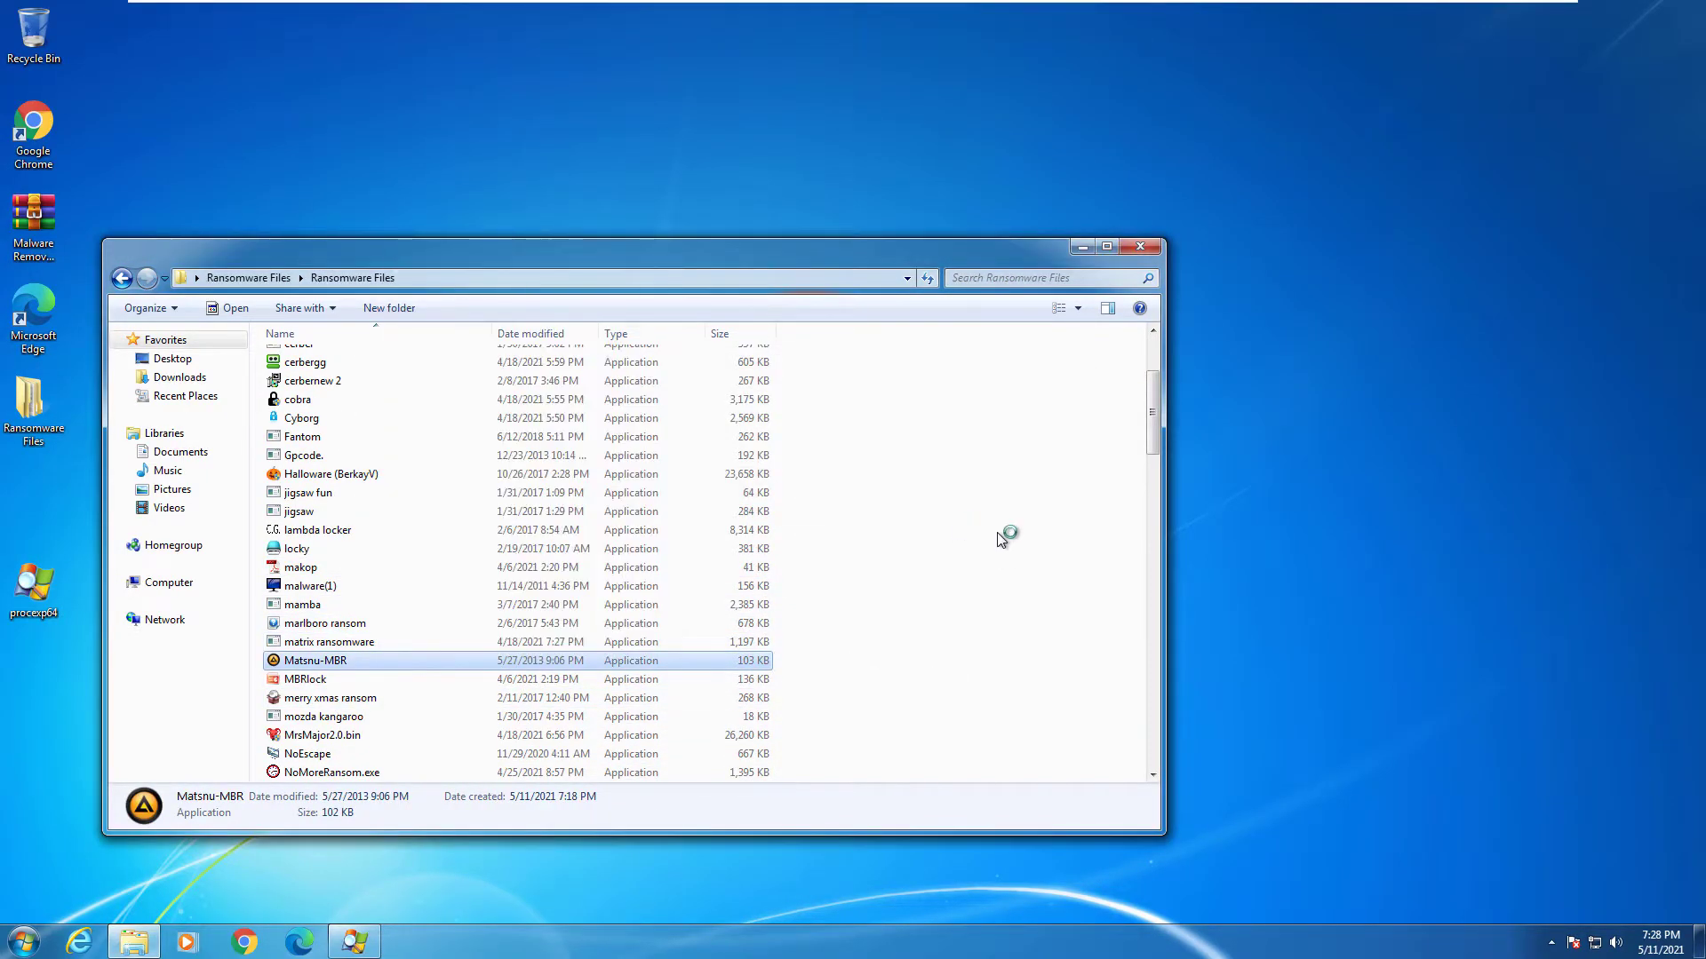
pyautogui.rightClick(371, 665)
pyautogui.click(409, 275)
pyautogui.click(1009, 483)
# Try to run the merry xmas ransom, mozda kangaroo, MrsMajor2.0.bin and NoEscape samples, dismissing the resulting error.
pyautogui.rightClick(432, 700)
pyautogui.click(480, 301)
pyautogui.press('Down')
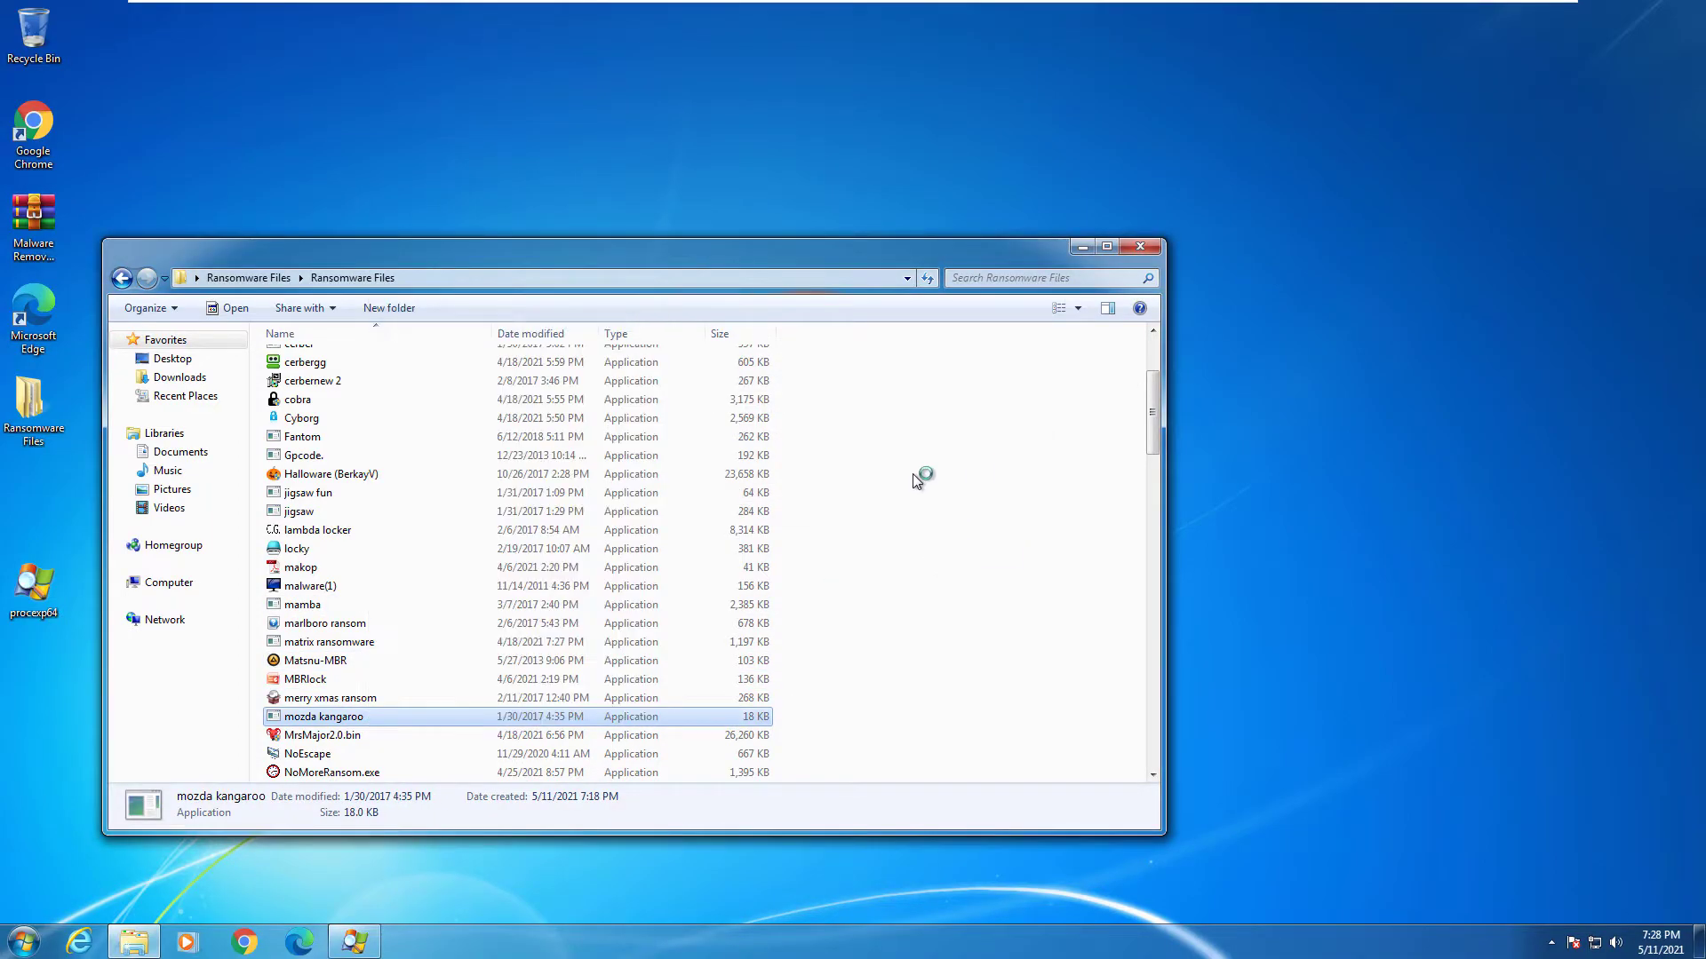
pyautogui.press('Down')
pyautogui.scroll(-3, 904, 484)
pyautogui.press('Down')
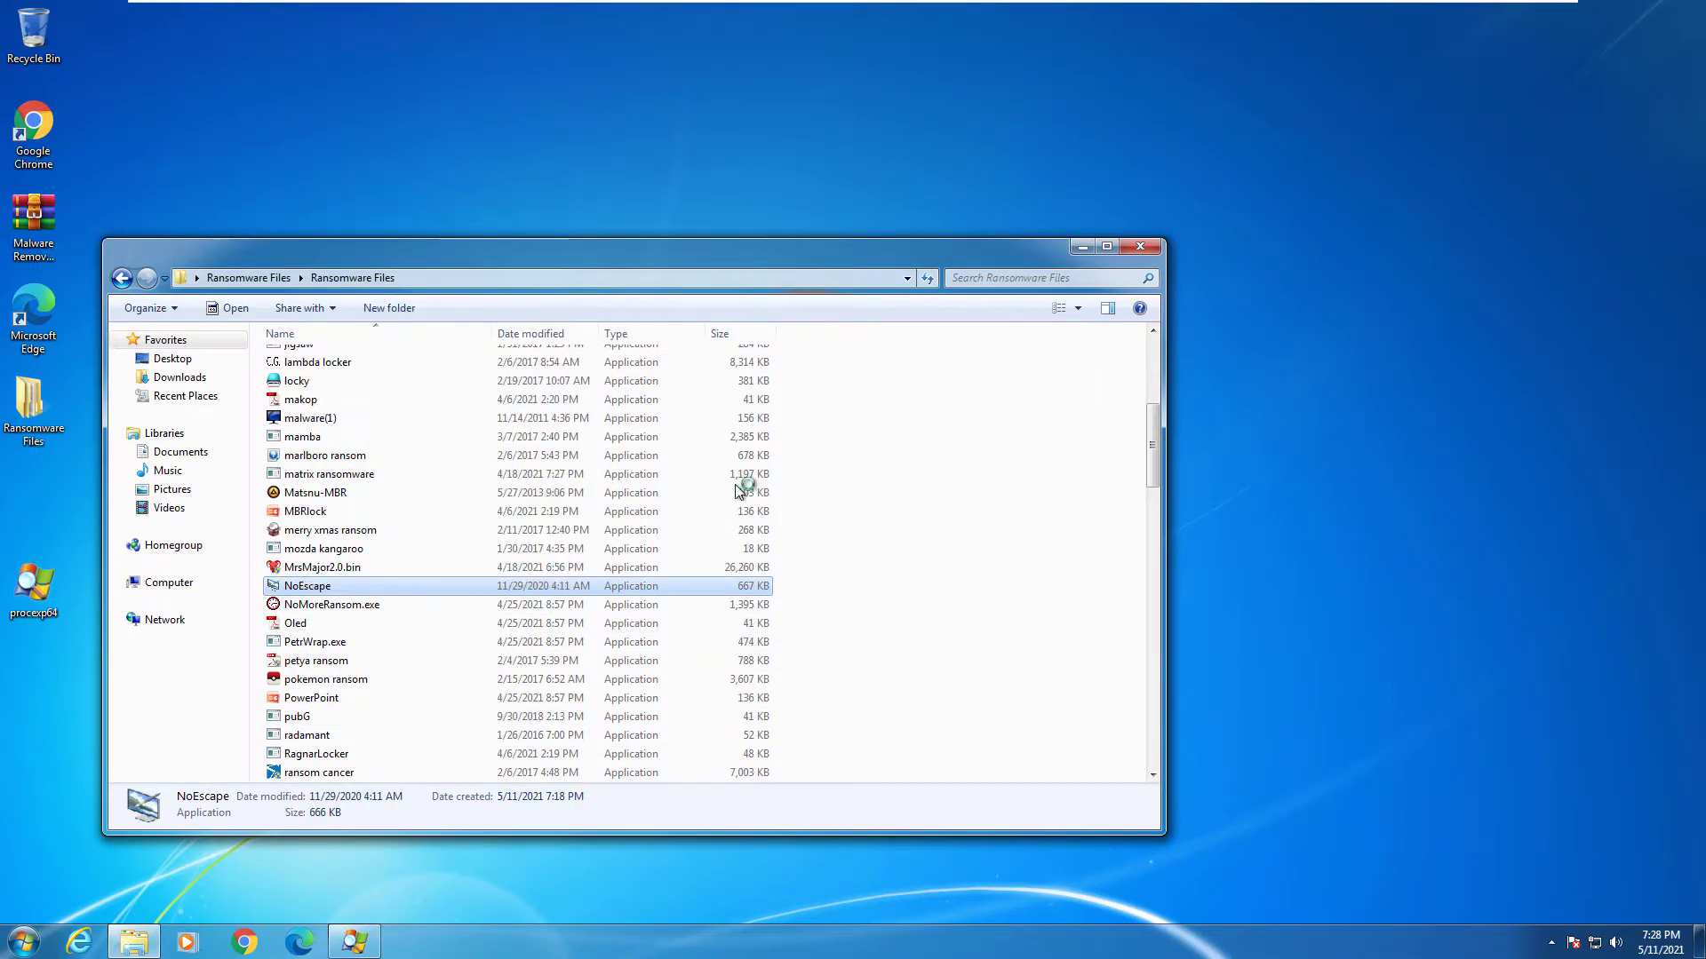
pyautogui.click(1002, 484)
# Try to run the NoMoreRansom.exe and Oled samples, dismissing the first error.
pyautogui.press('Down')
pyautogui.press('Return')
pyautogui.click(1002, 484)
pyautogui.press('Down')
pyautogui.press('Return')
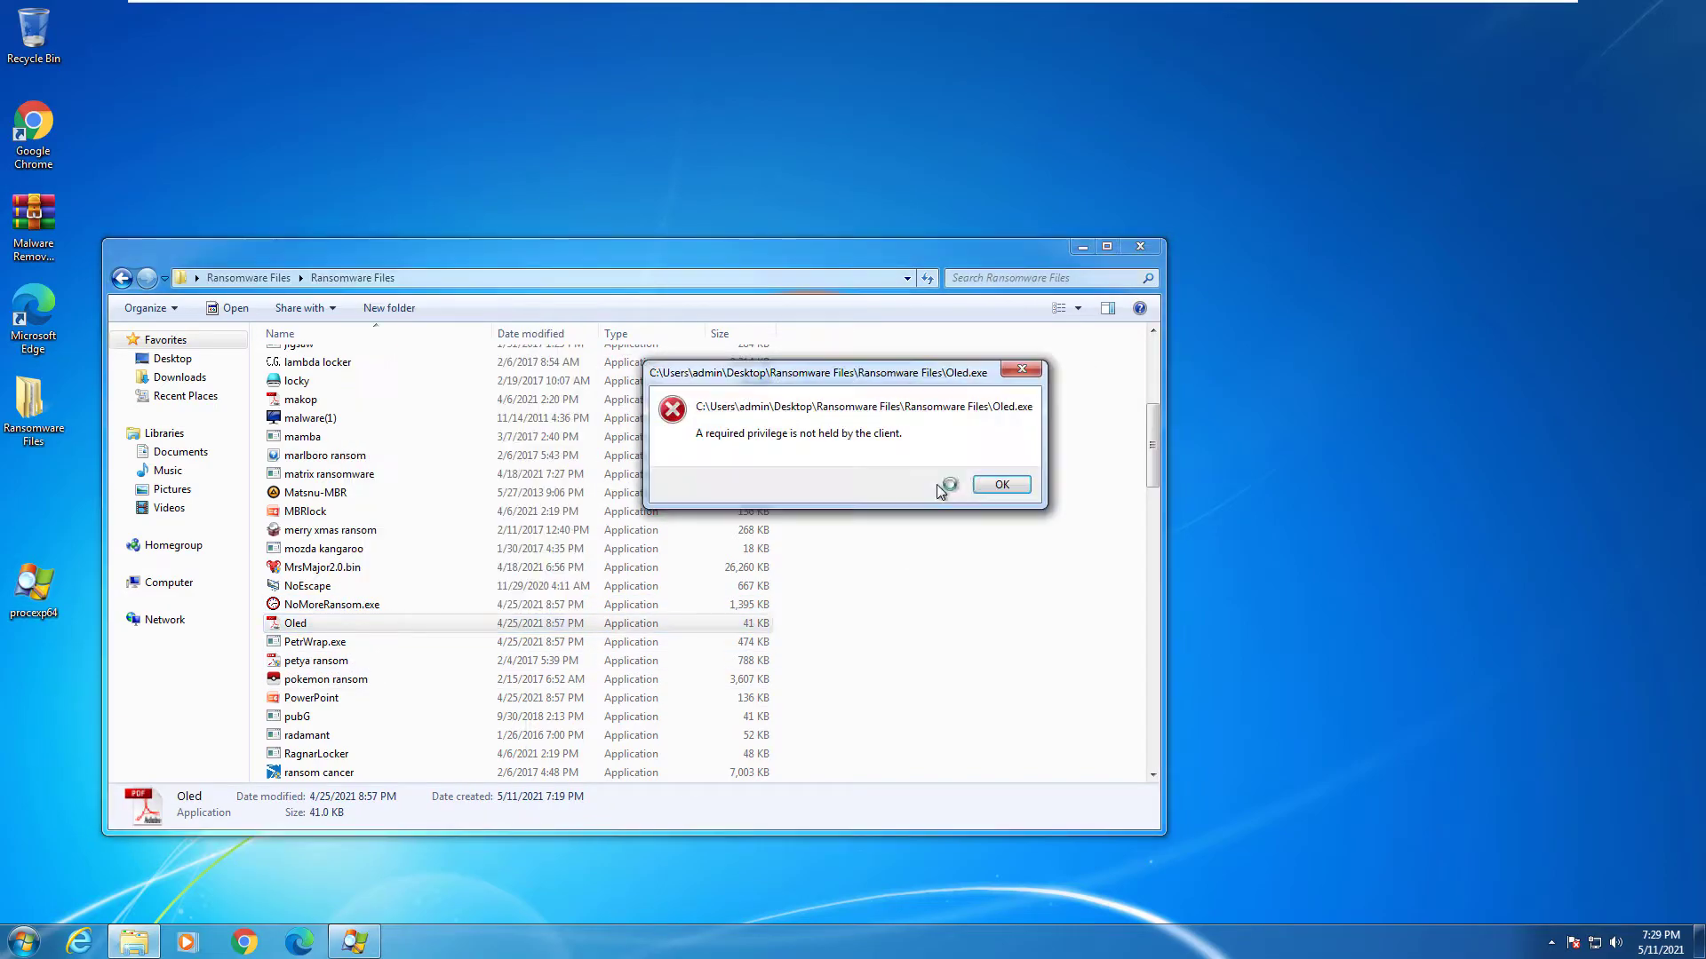
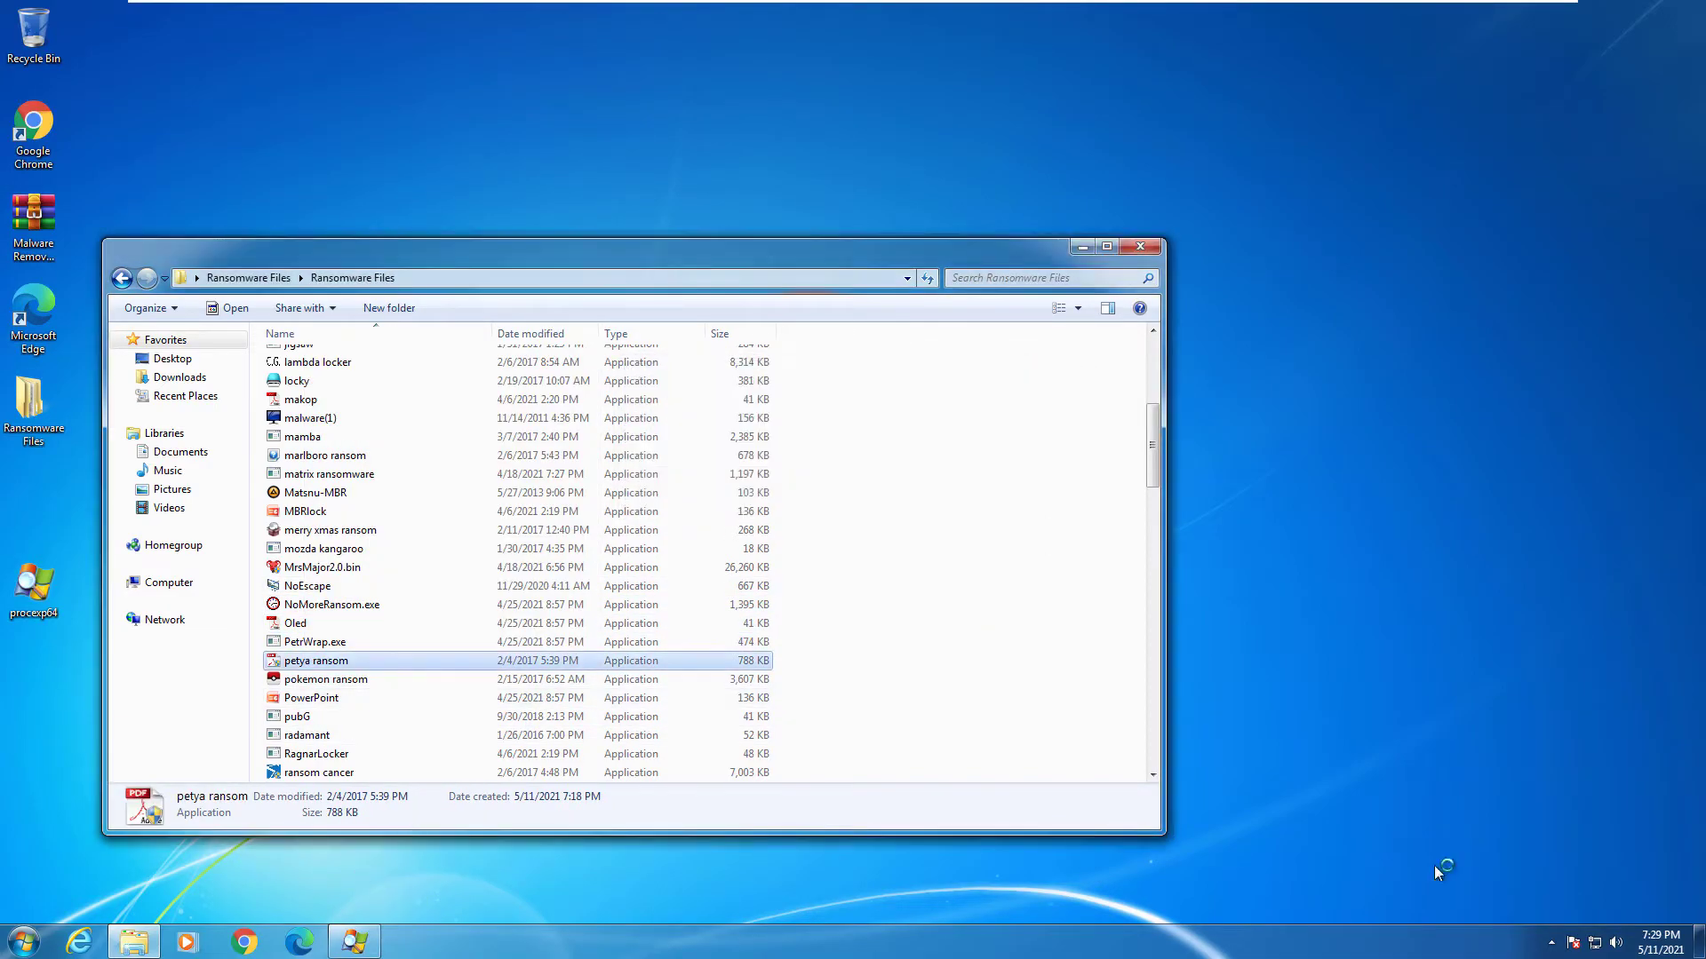
# Open the main SecureAPlus window from its notification area icon.
pyautogui.click(1551, 942)
pyautogui.rightClick(1561, 898)
pyautogui.click(1196, 786)
# Try to run the pokemon ransom and PowerPoint samples, dismissing the resulting errors.
pyautogui.rightClick(367, 680)
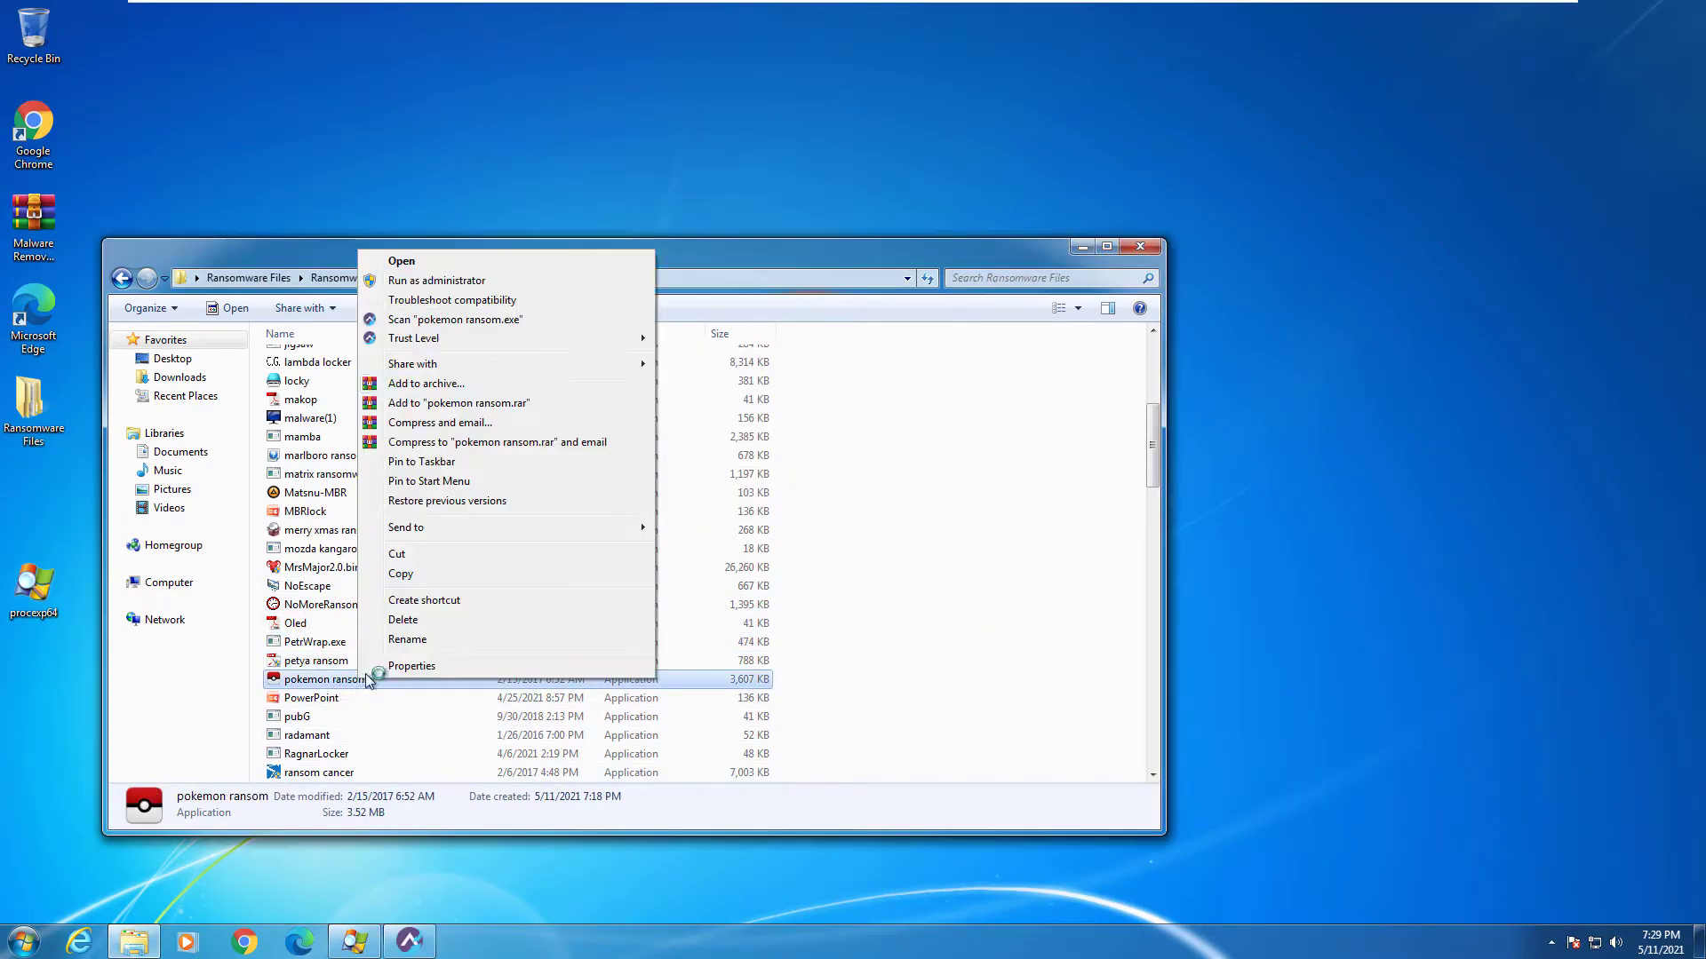
pyautogui.click(1516, 774)
pyautogui.click(1018, 484)
pyautogui.rightClick(354, 698)
pyautogui.click(401, 267)
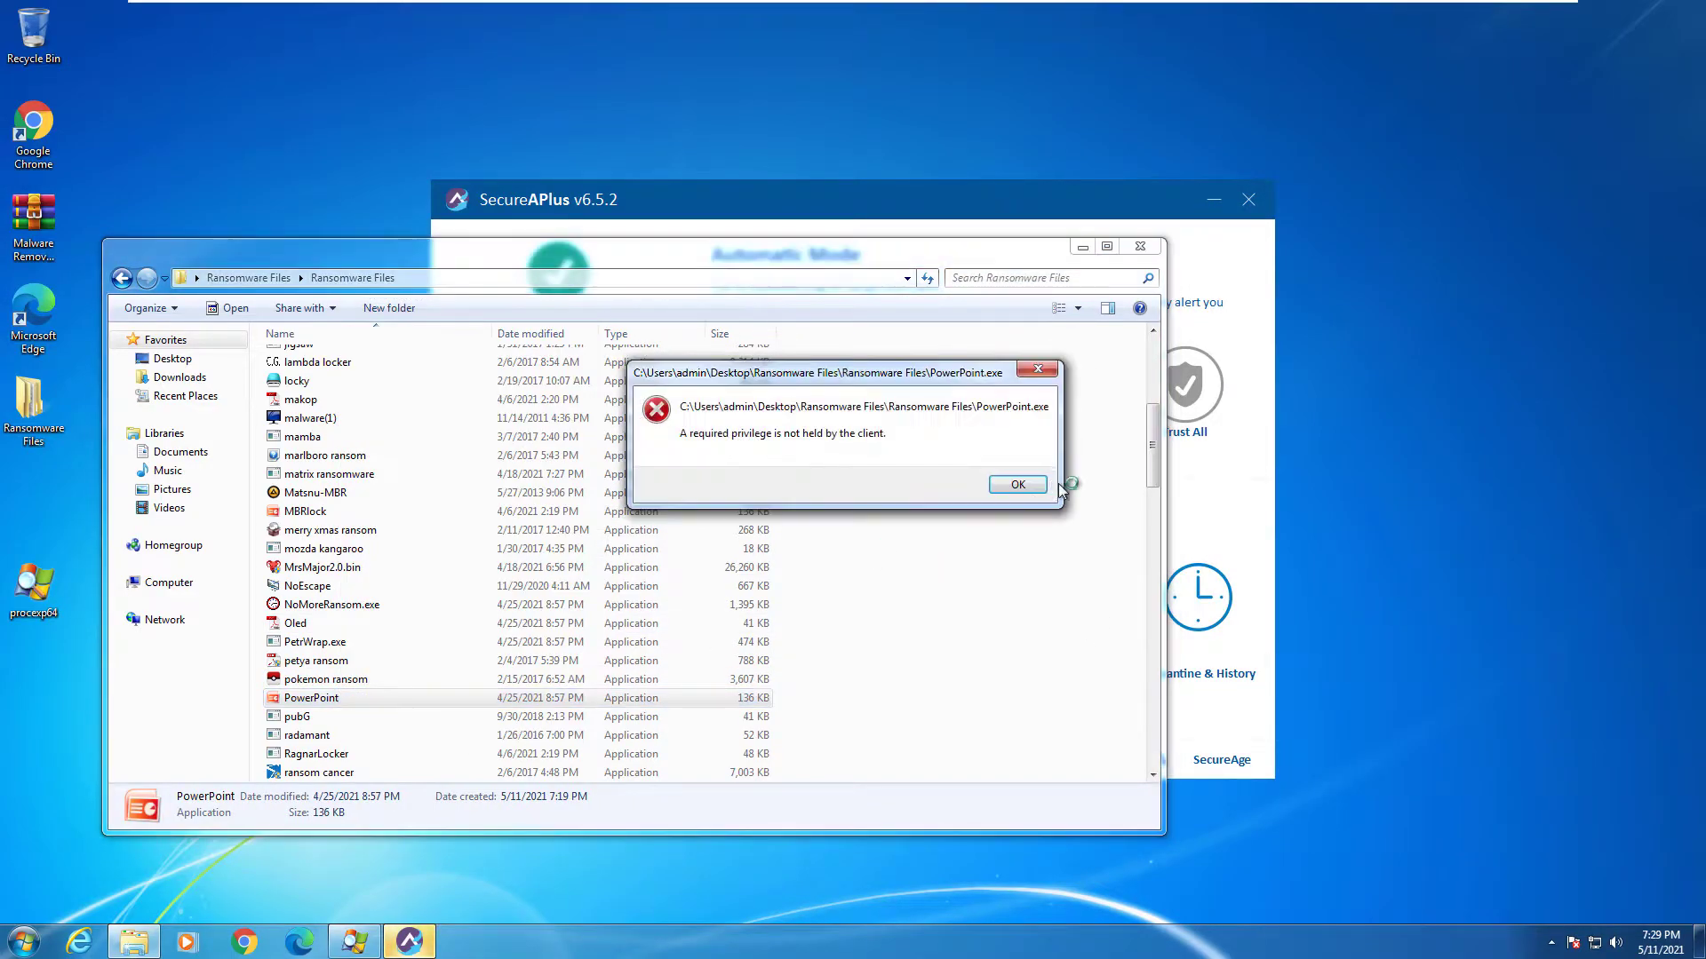
pyautogui.click(1018, 484)
# Try to run the pubG and radamant samples, dismissing each resulting error.
pyautogui.scroll(-4, 374, 492)
pyautogui.rightClick(373, 492)
pyautogui.click(445, 529)
pyautogui.click(997, 488)
pyautogui.rightClick(484, 511)
pyautogui.click(613, 116)
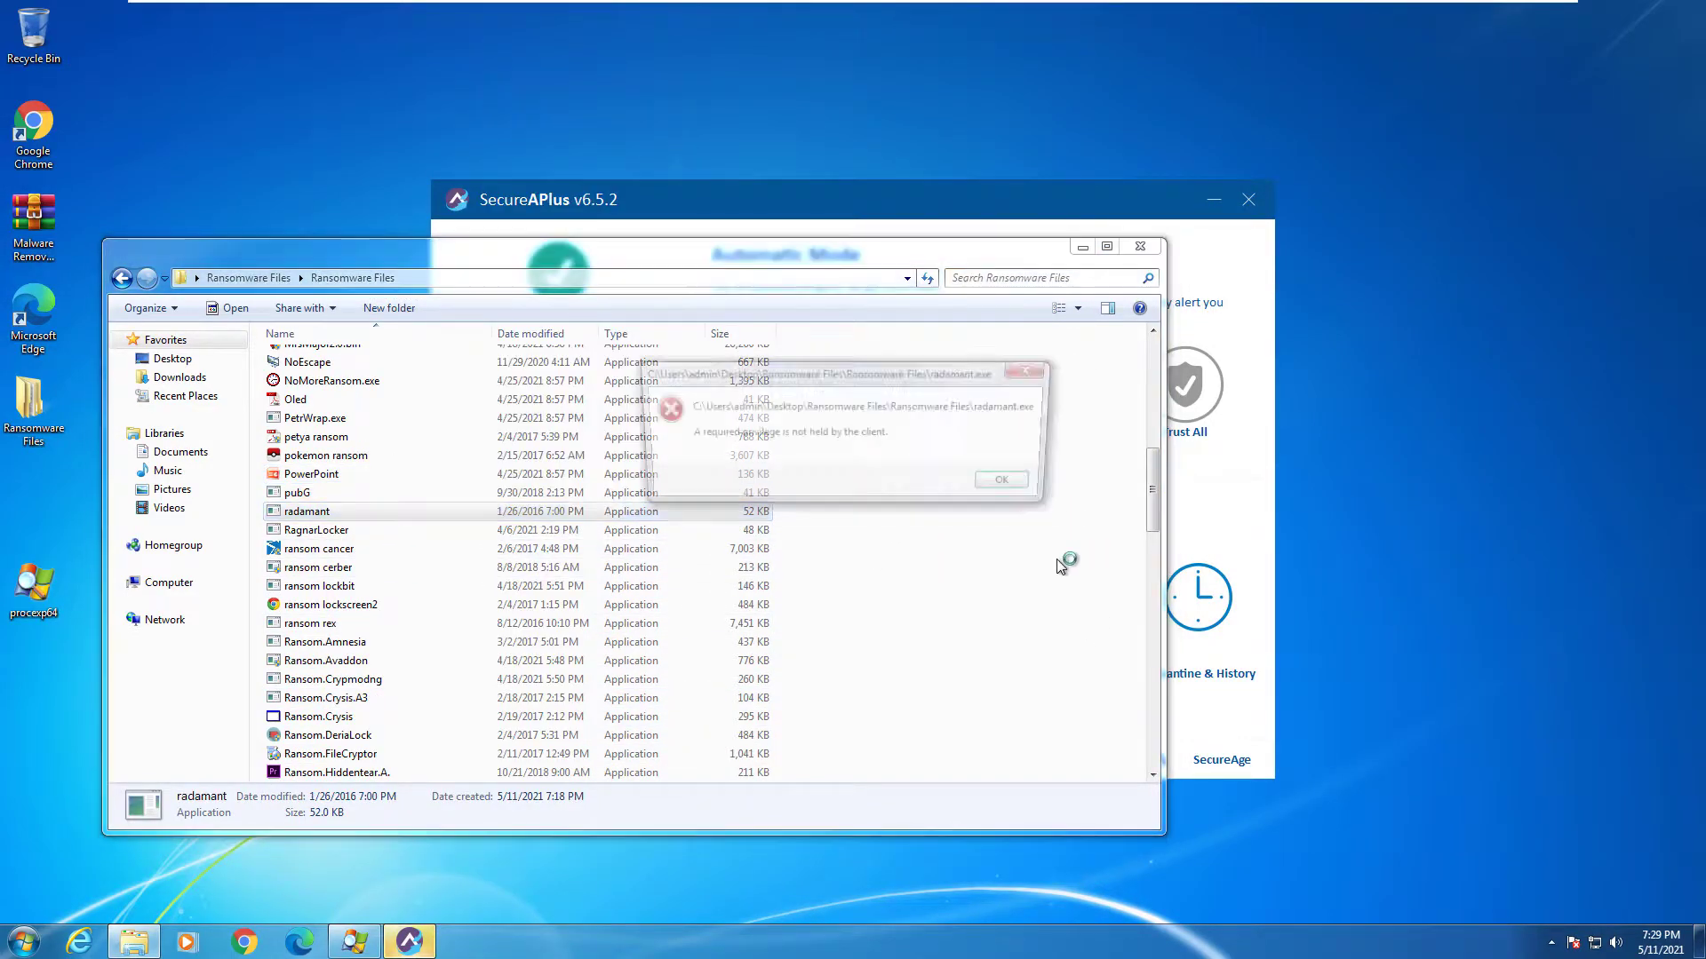
pyautogui.click(1002, 479)
# Try to run the ransom cancer, ransom lockbit, Ransom.Amnesia, Ransom.DeriaLock and Ransom.Hiddentear.A samples, dismissing the resulting error.
pyautogui.doubleClick(439, 548)
pyautogui.doubleClick(418, 585)
pyautogui.doubleClick(395, 642)
pyautogui.doubleClick(399, 734)
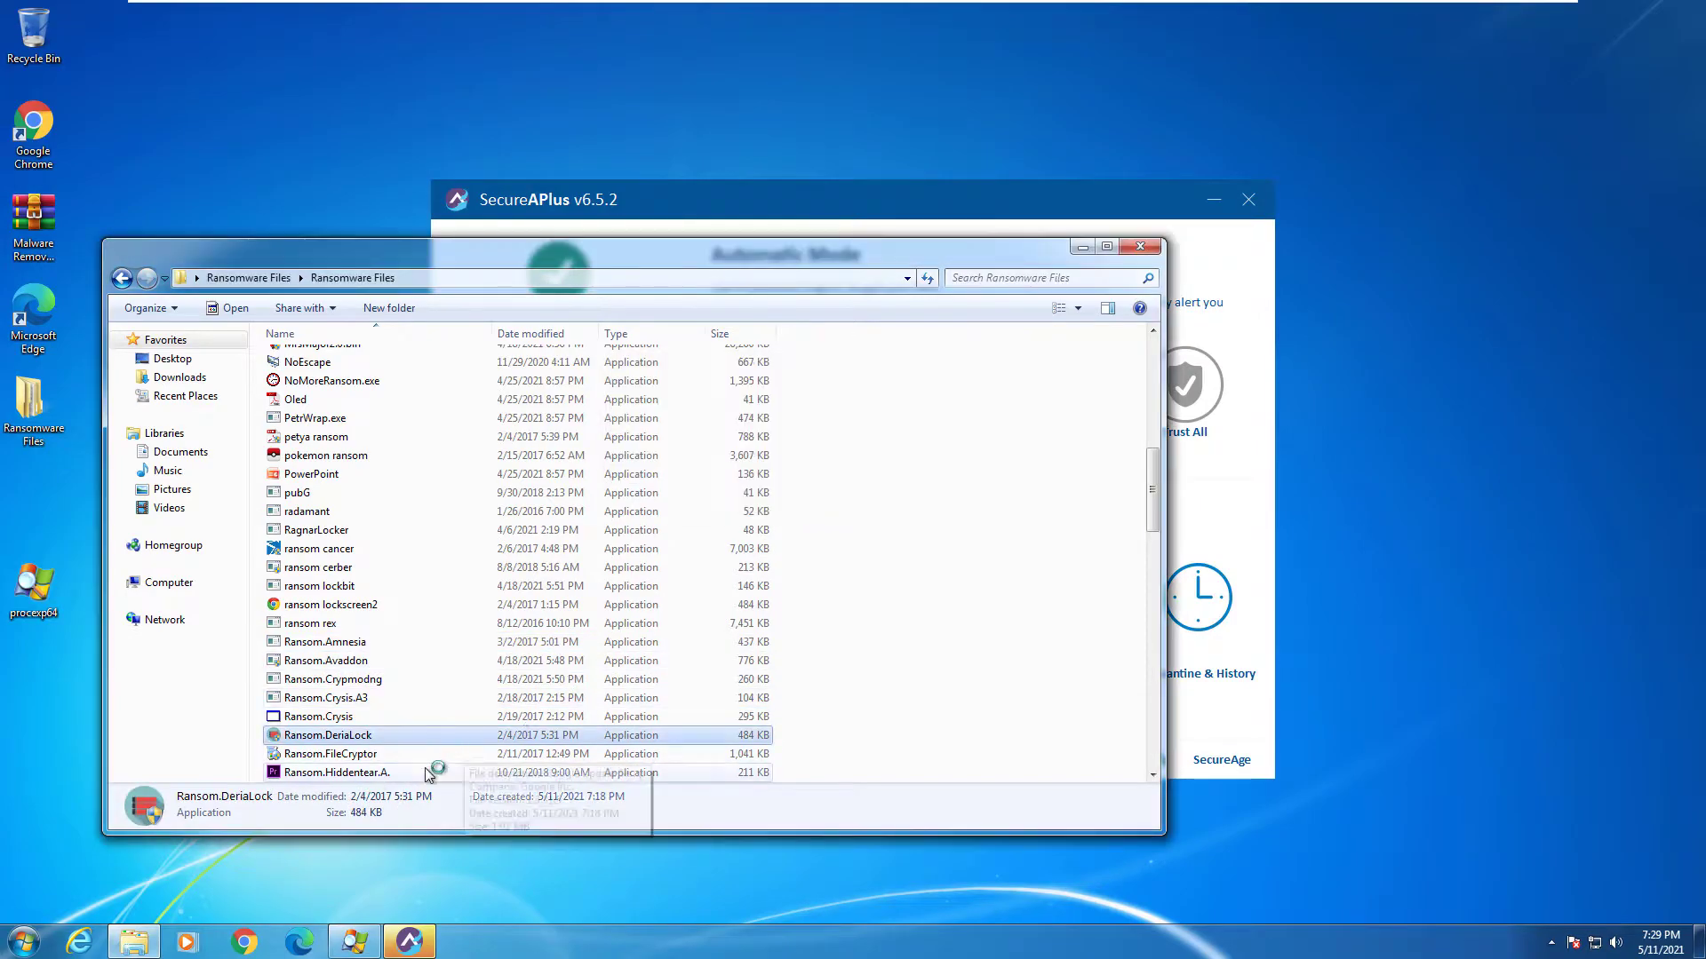
pyautogui.click(429, 773)
pyautogui.click(1032, 484)
# Try to run the Ransom.Hiddentear and reveton ransom samples, dismissing each resulting error.
pyautogui.scroll(-3, 845, 530)
pyautogui.doubleClick(502, 622)
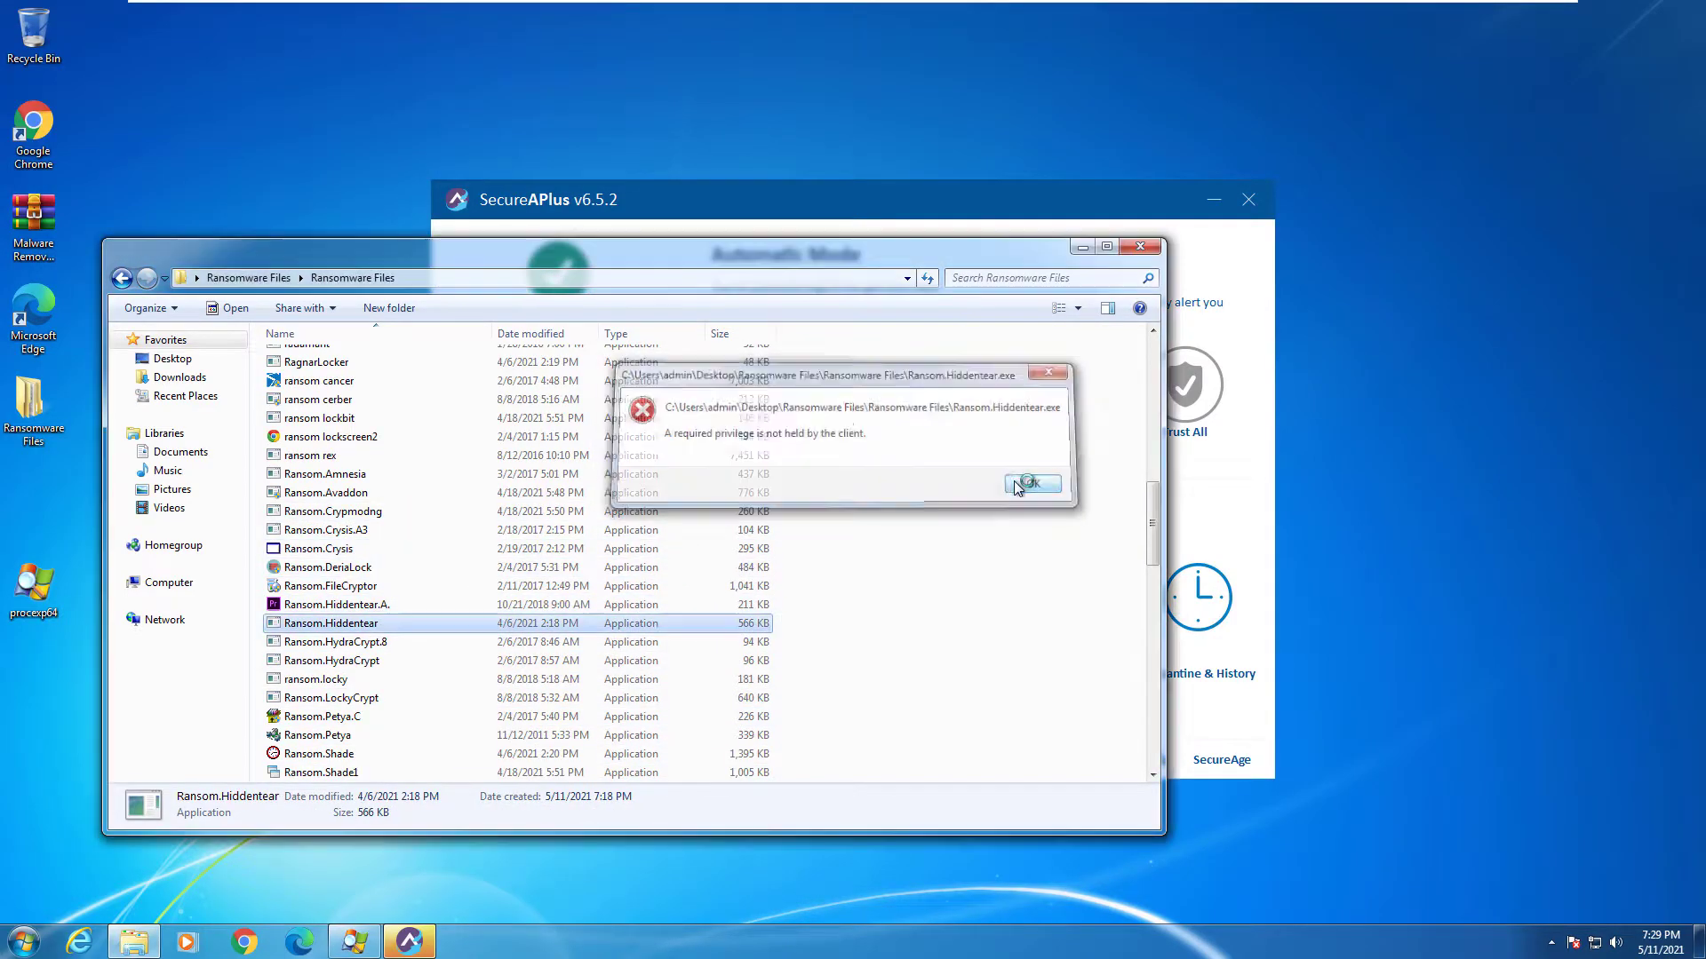
pyautogui.click(1018, 487)
pyautogui.scroll(-4, 456, 655)
pyautogui.rightClick(396, 718)
pyautogui.click(466, 352)
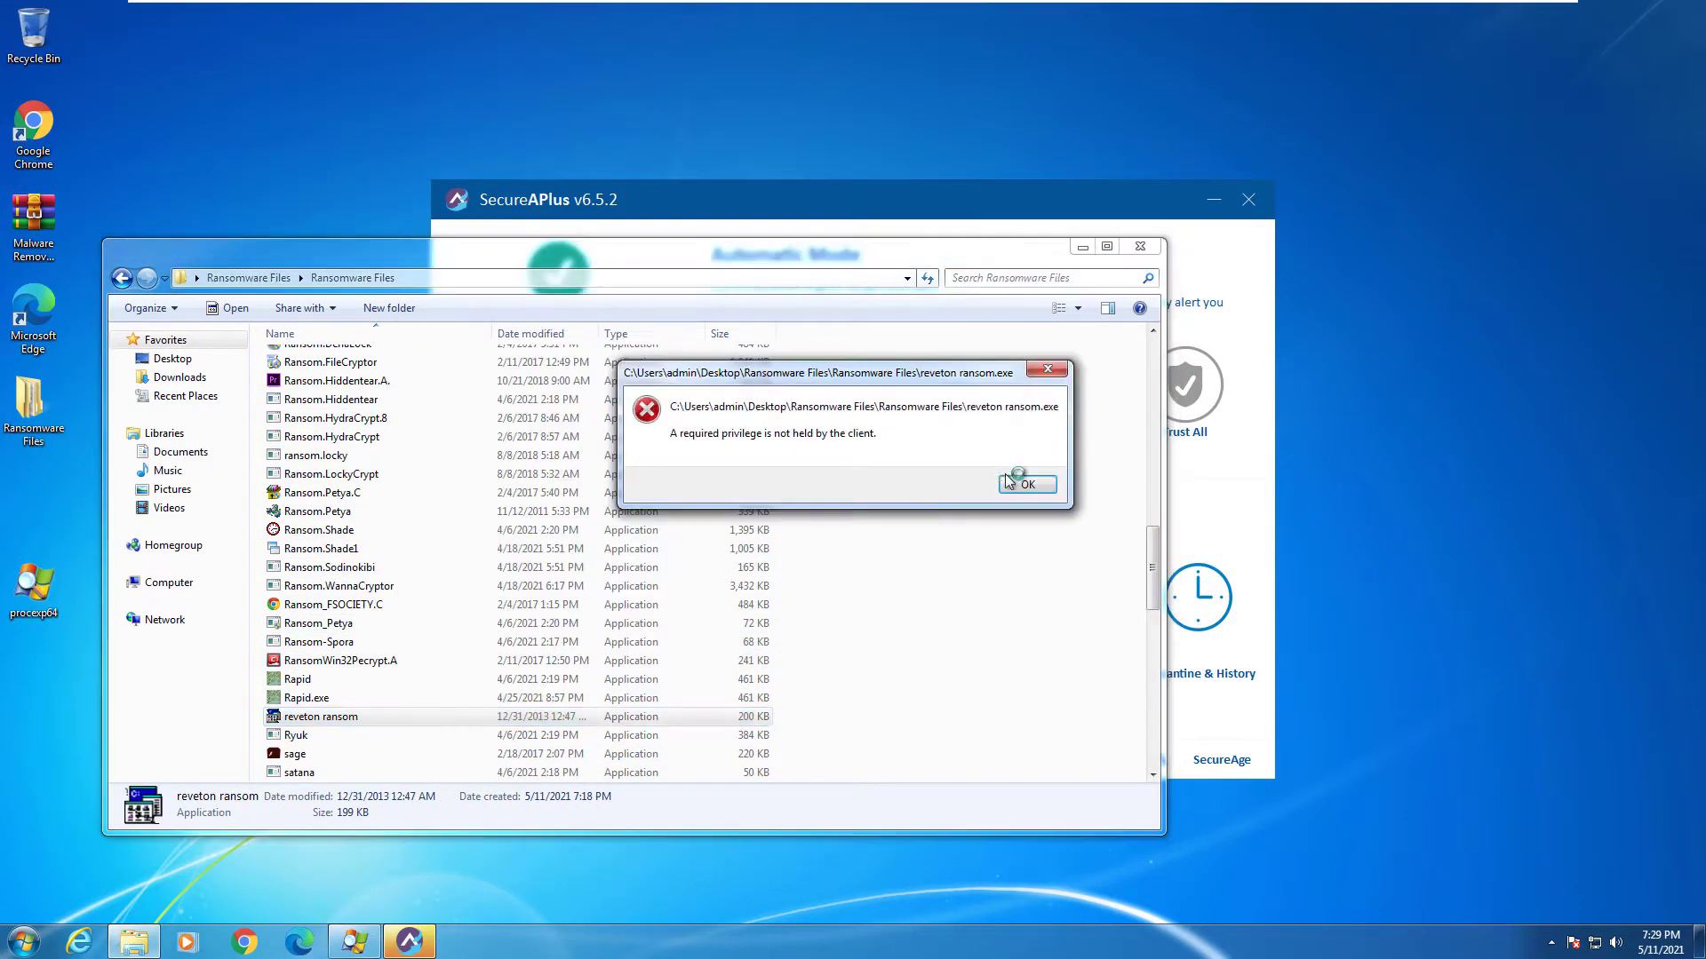
pyautogui.click(1009, 482)
# Try to run the sage and sns locker ransom samples, dismissing each resulting error.
pyautogui.scroll(-3, 369, 590)
pyautogui.doubleClick(370, 590)
pyautogui.click(1028, 484)
pyautogui.scroll(-3, 381, 560)
pyautogui.doubleClick(381, 565)
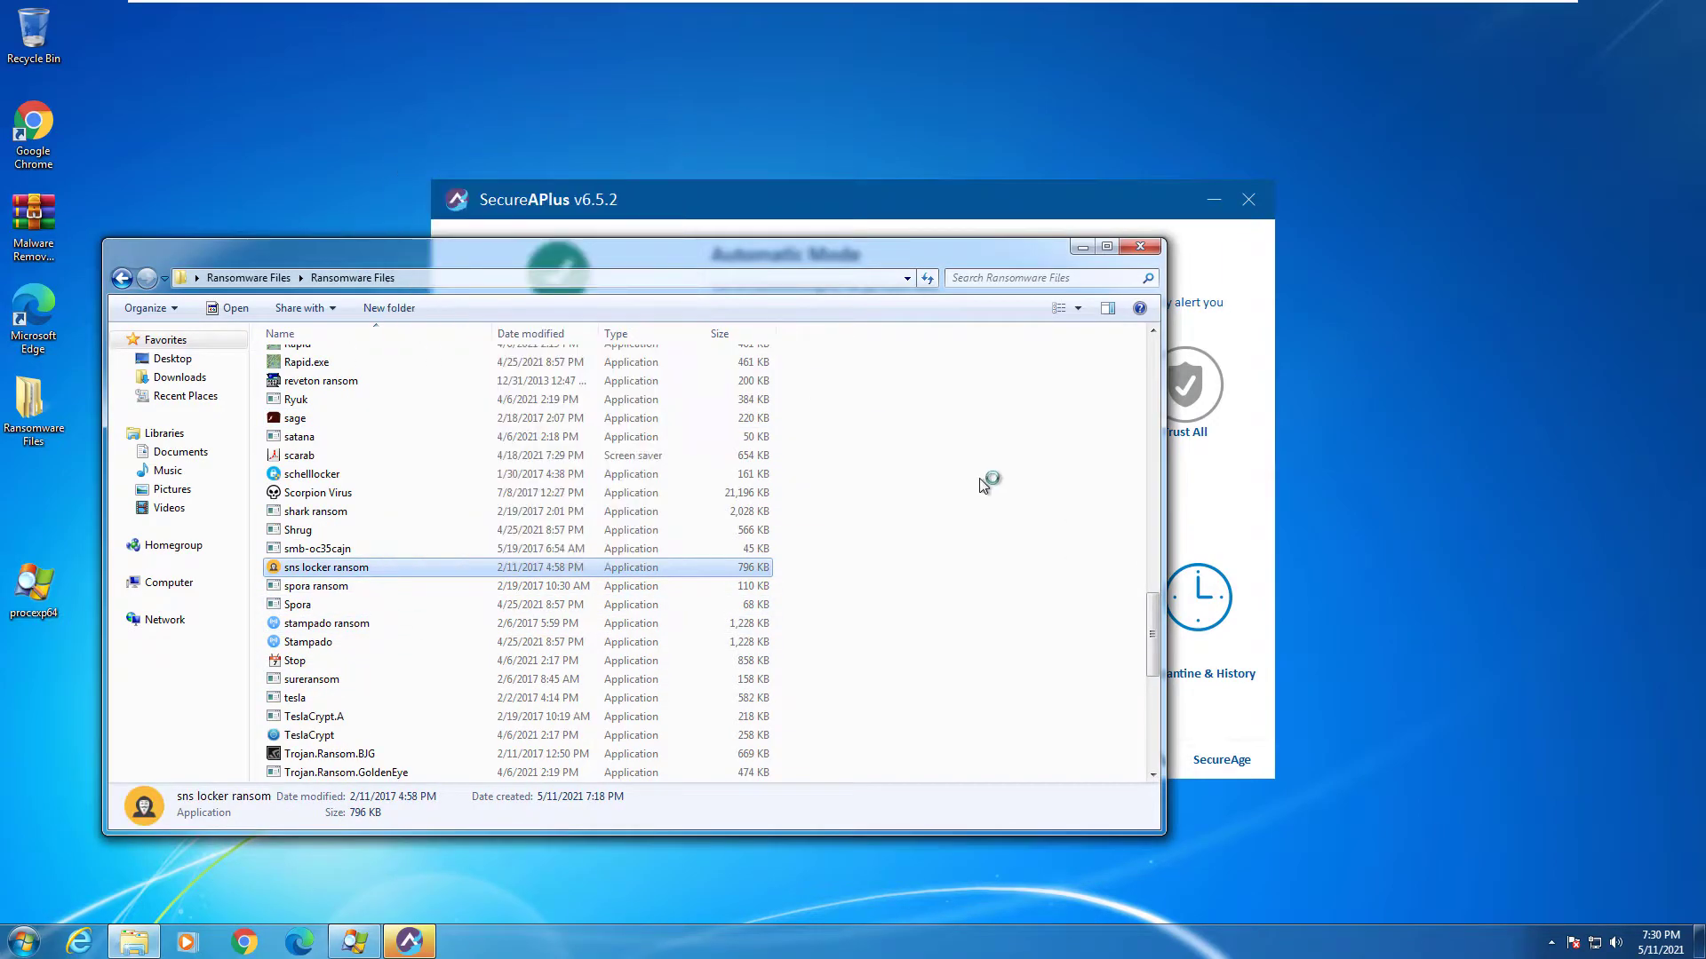
pyautogui.click(985, 484)
# Try to run the W32.Sality.AE and ViraLock samples, dismissing the resulting error.
pyautogui.rightClick(370, 737)
pyautogui.click(876, 578)
pyautogui.scroll(-6, 438, 572)
pyautogui.rightClick(349, 622)
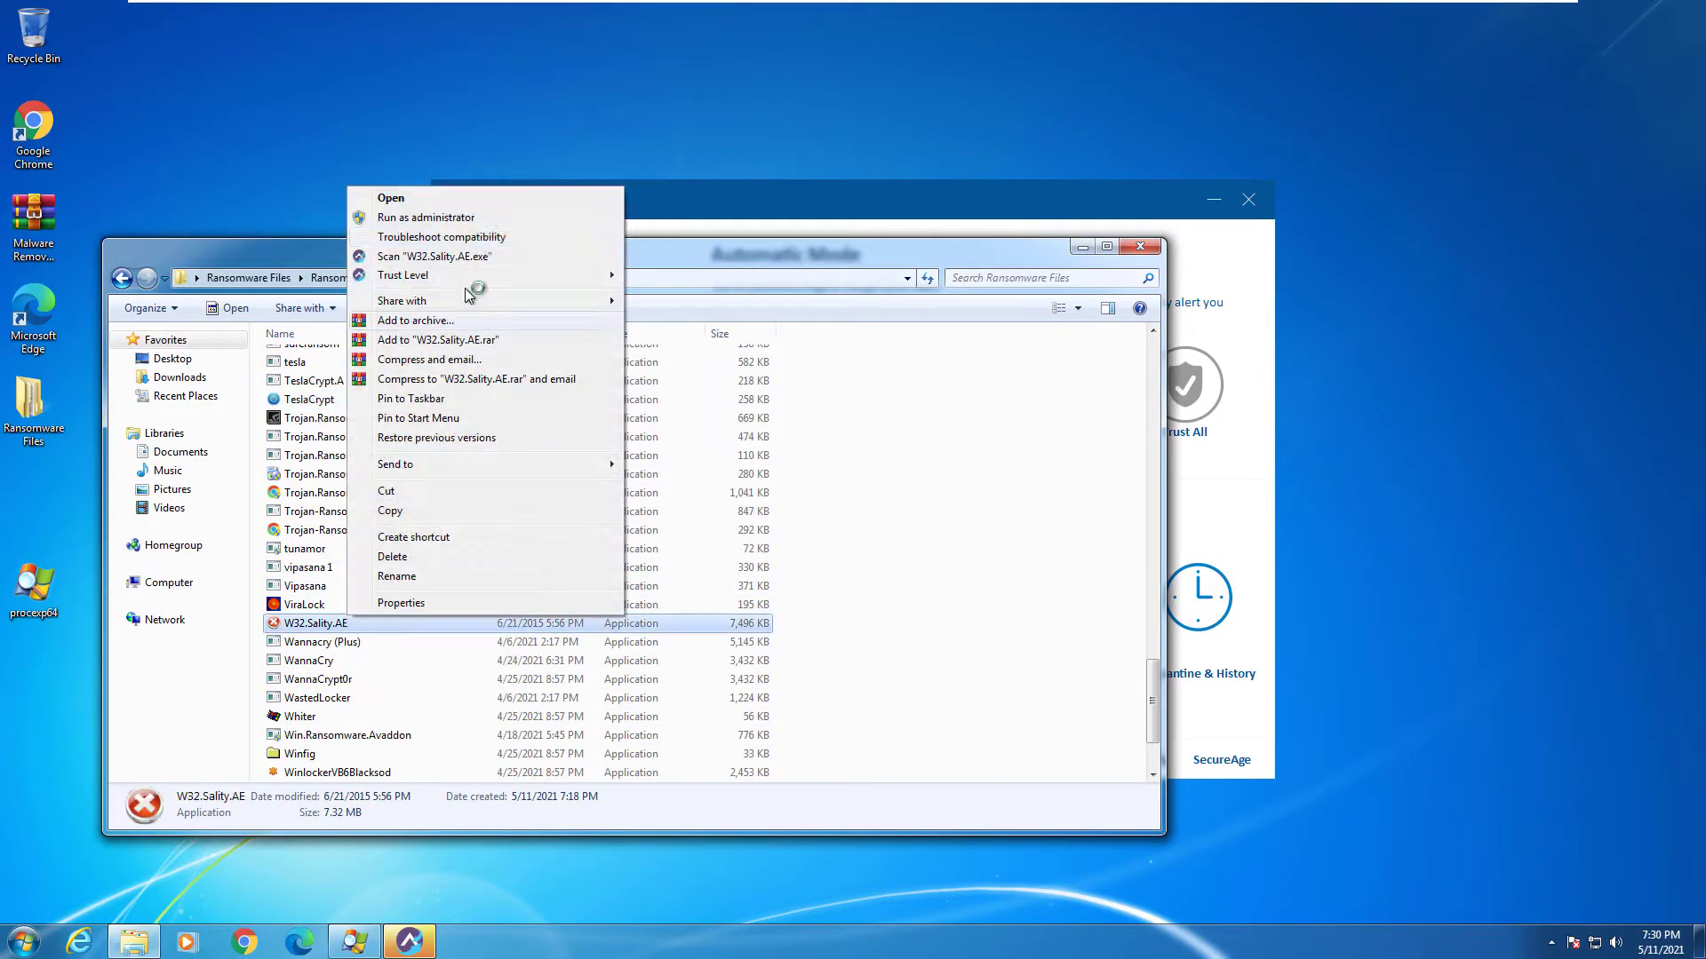
pyautogui.click(391, 197)
pyautogui.click(1001, 478)
pyautogui.rightClick(305, 608)
pyautogui.click(337, 182)
# Try to run the Zeppelin and WinlockerVB6Blacksod samples, dismissing each resulting error.
pyautogui.scroll(-2, 592, 633)
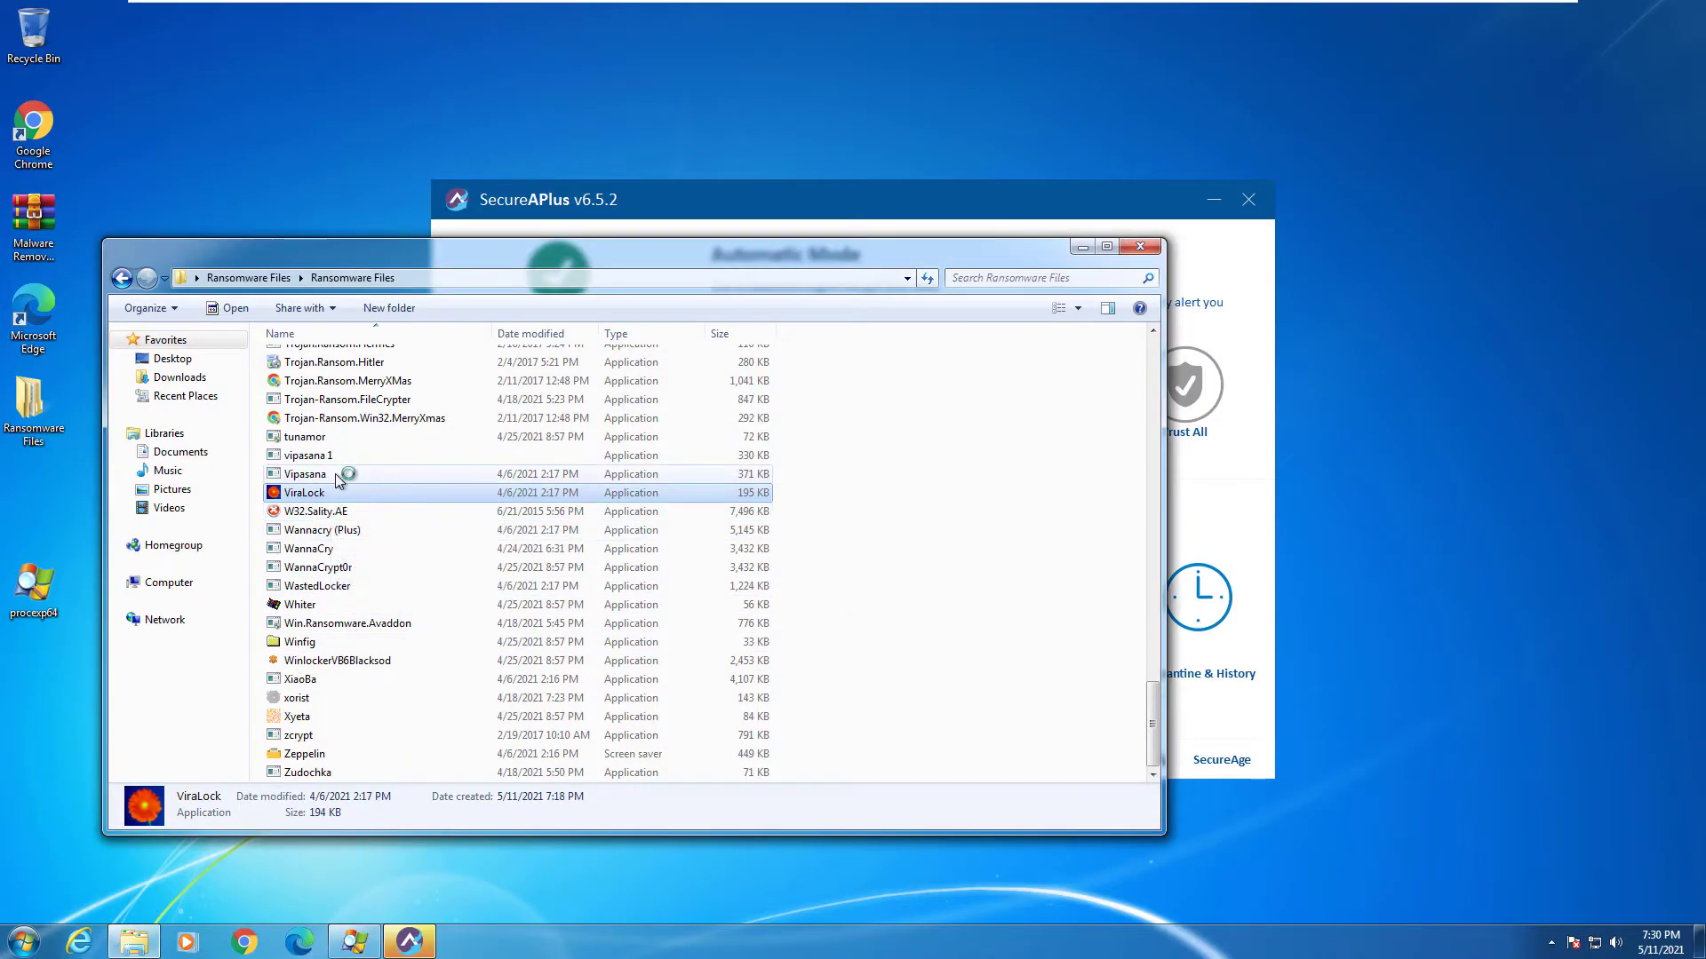
pyautogui.rightClick(413, 755)
pyautogui.click(524, 376)
pyautogui.rightClick(594, 755)
pyautogui.click(639, 372)
pyautogui.click(1052, 471)
pyautogui.rightClick(397, 658)
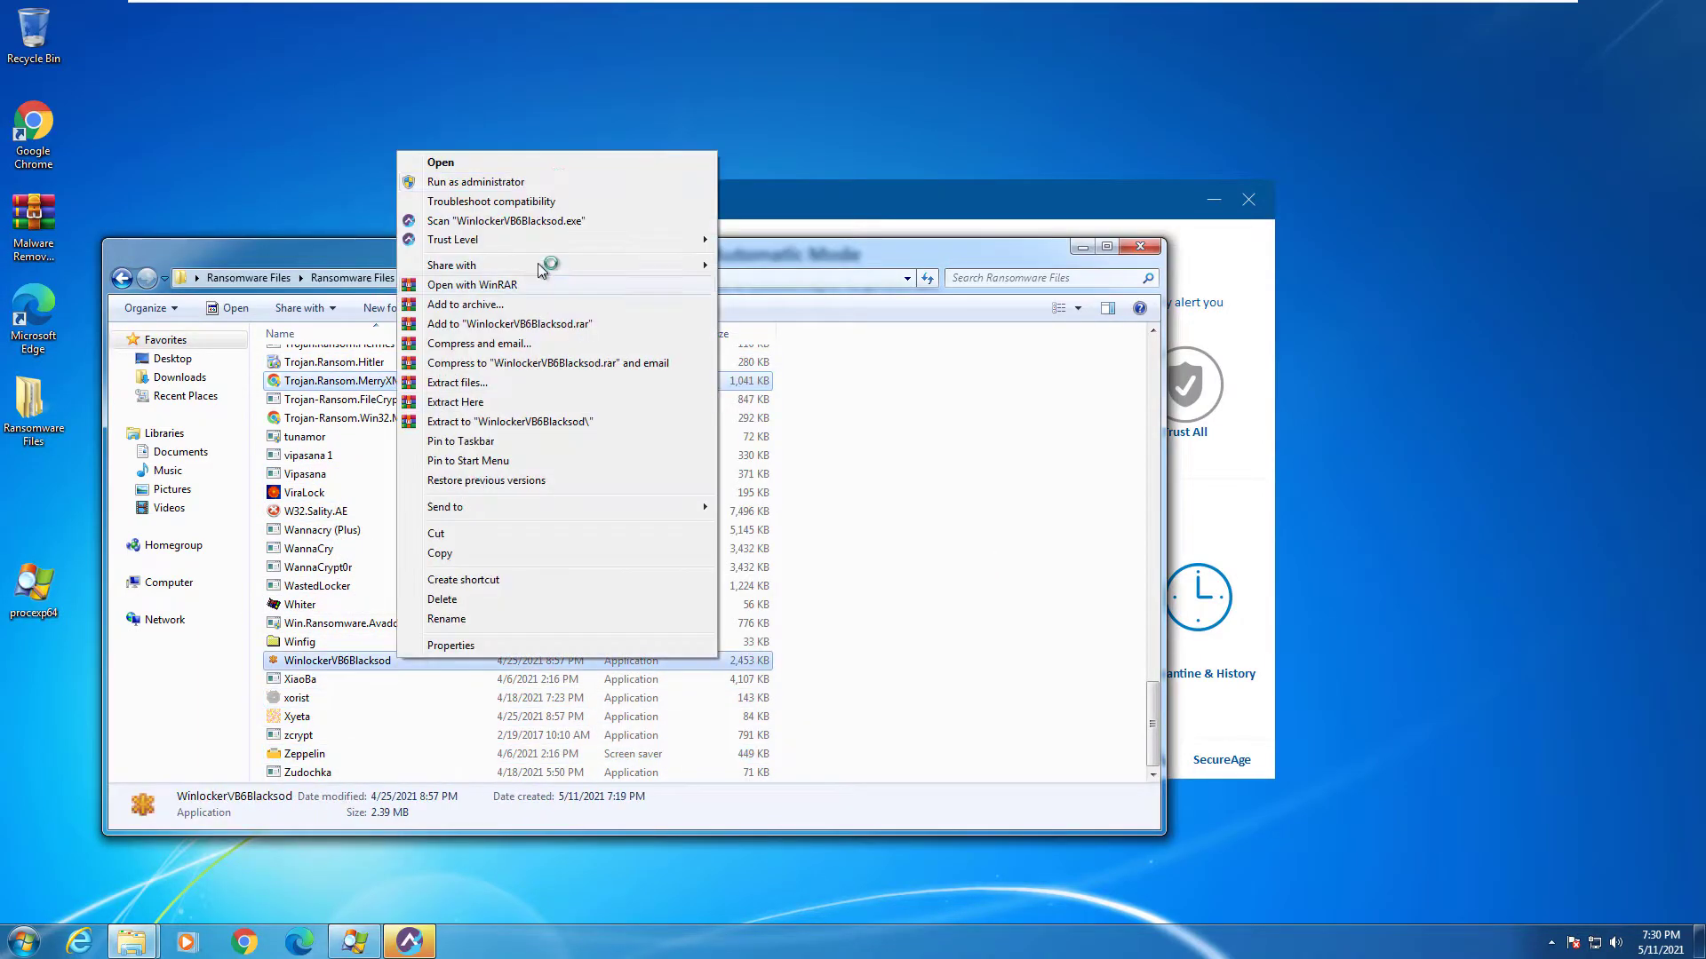
pyautogui.click(533, 163)
pyautogui.click(1039, 480)
# Minimize the SecureAPlus window and look back through the list of ransomware samples.
pyautogui.click(410, 941)
pyautogui.click(1219, 199)
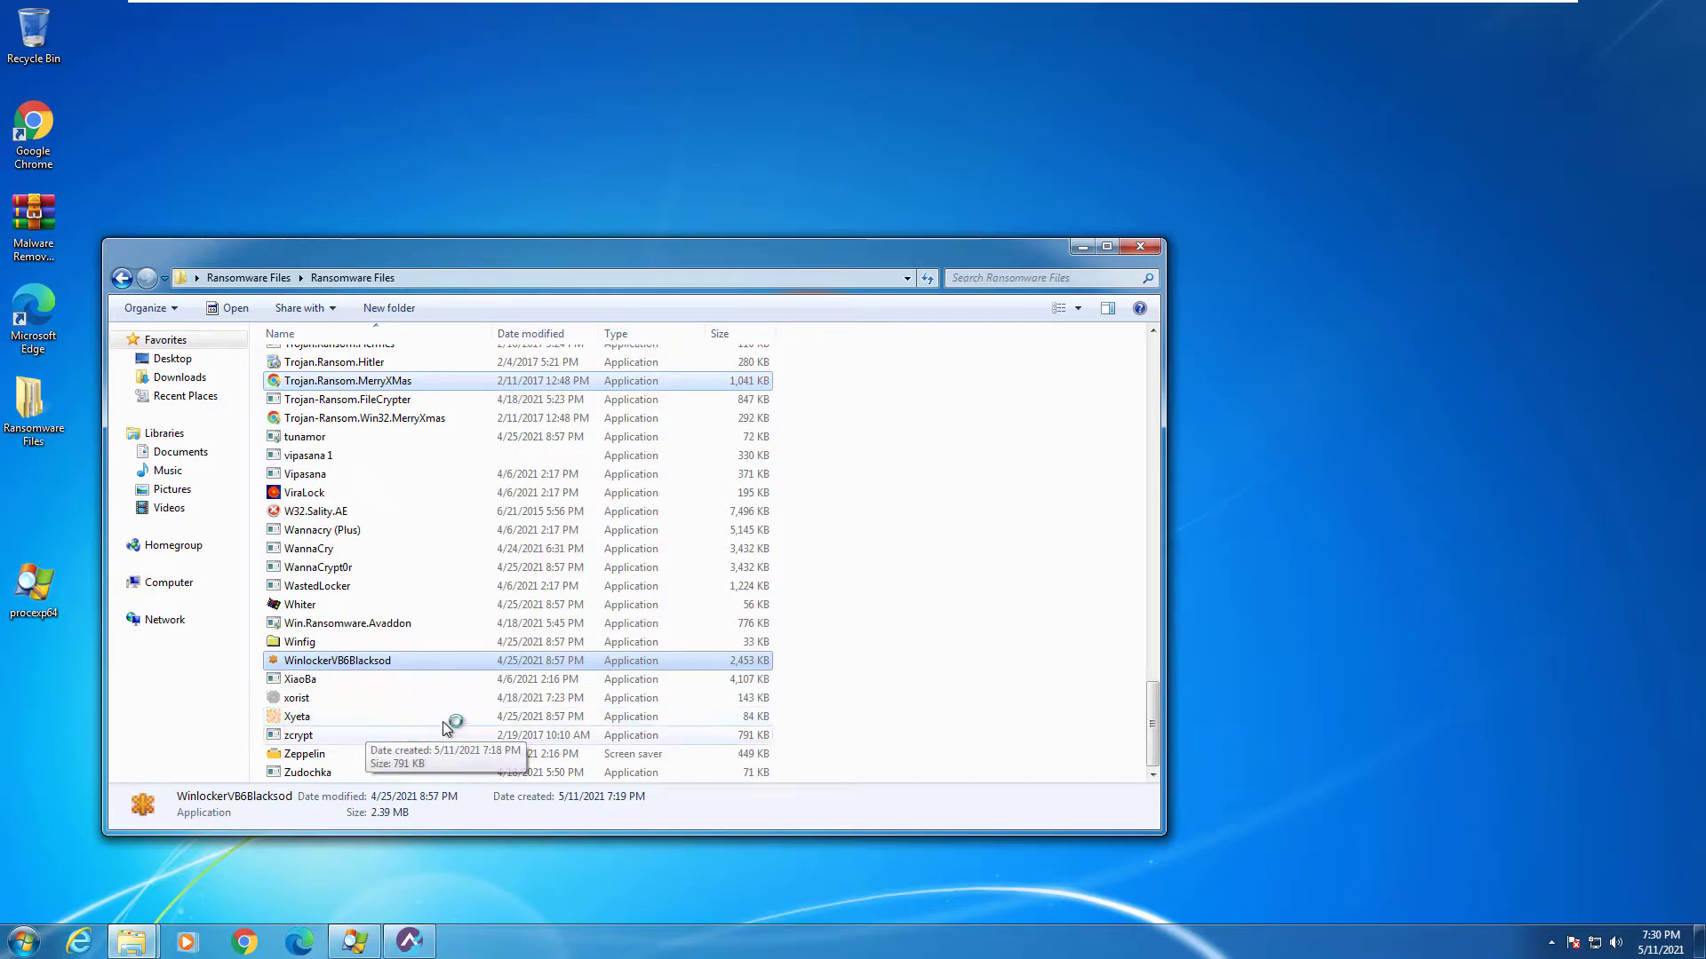
pyautogui.scroll(4, 494, 626)
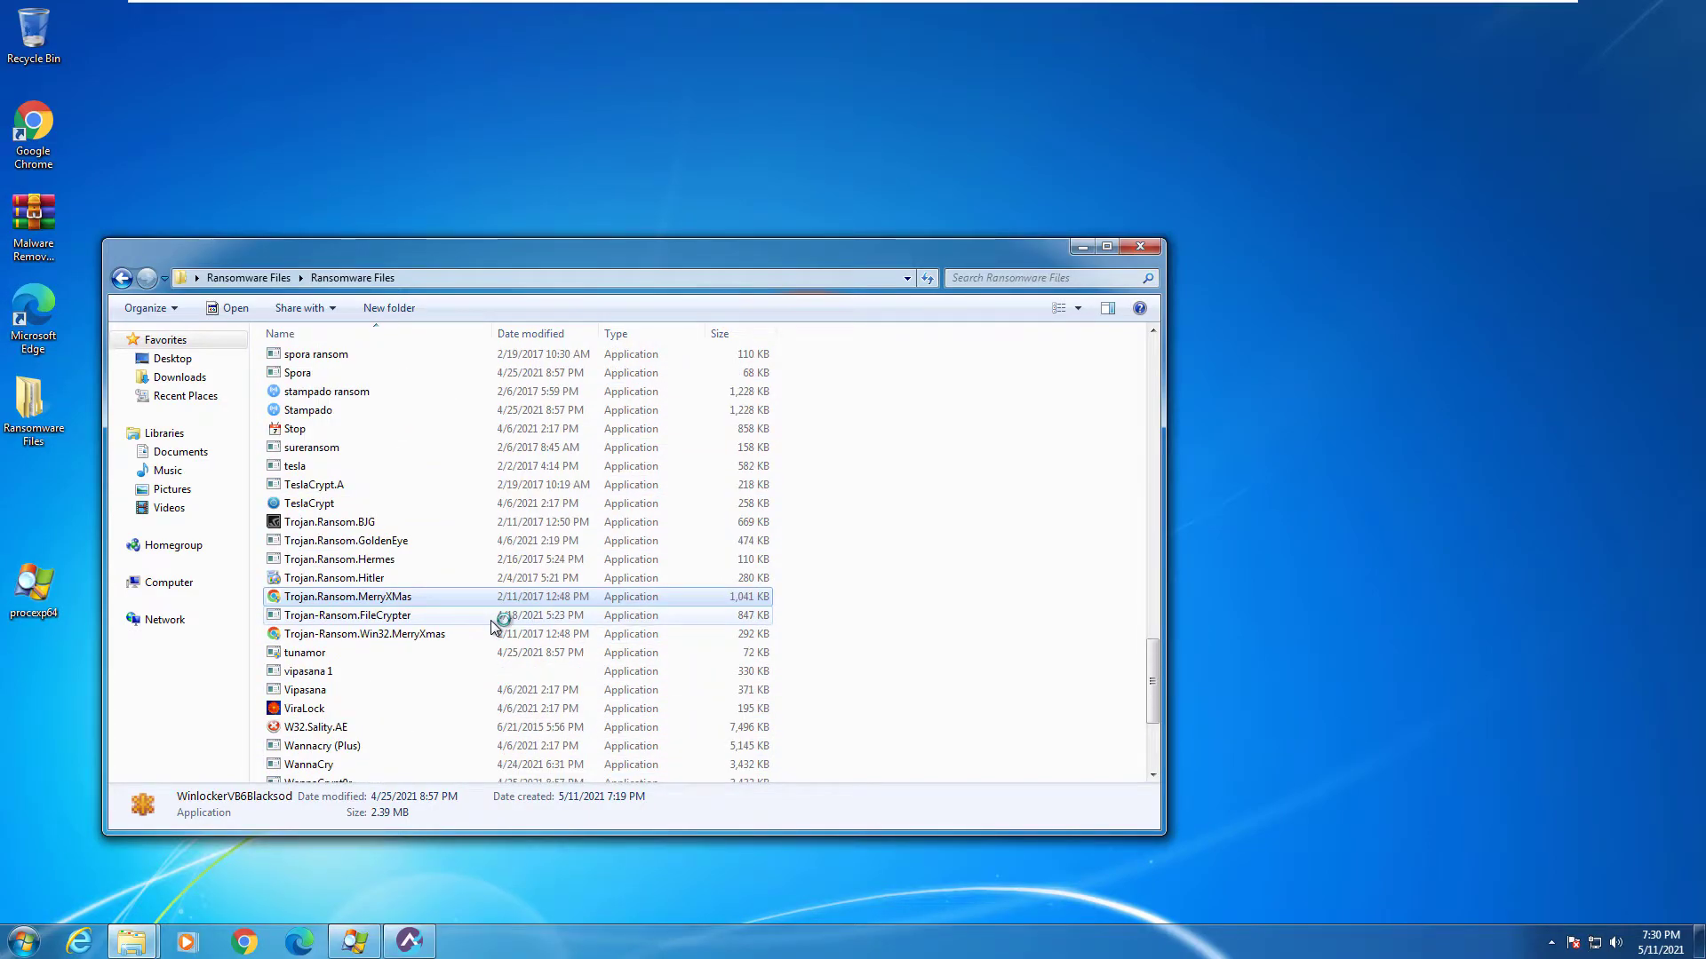
pyautogui.scroll(20, 491, 621)
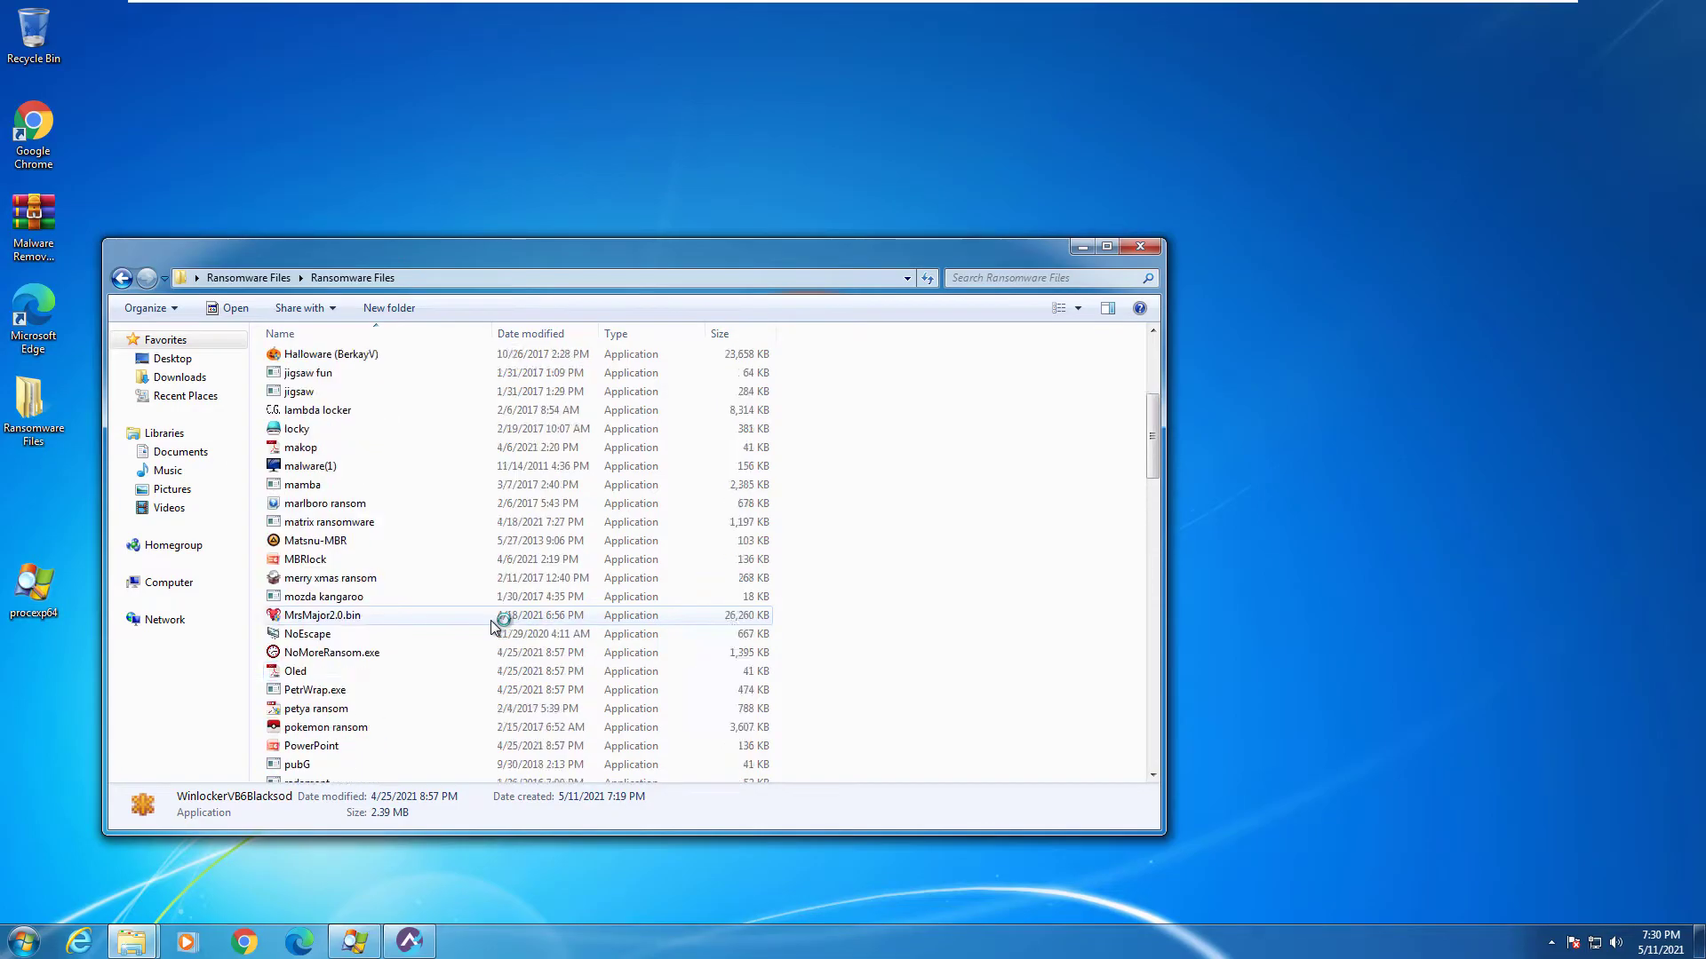
pyautogui.scroll(3, 492, 621)
# Go up to the parent folder and scan the inner Ransomware Files folder with SecureAPlus.
pyautogui.click(250, 275)
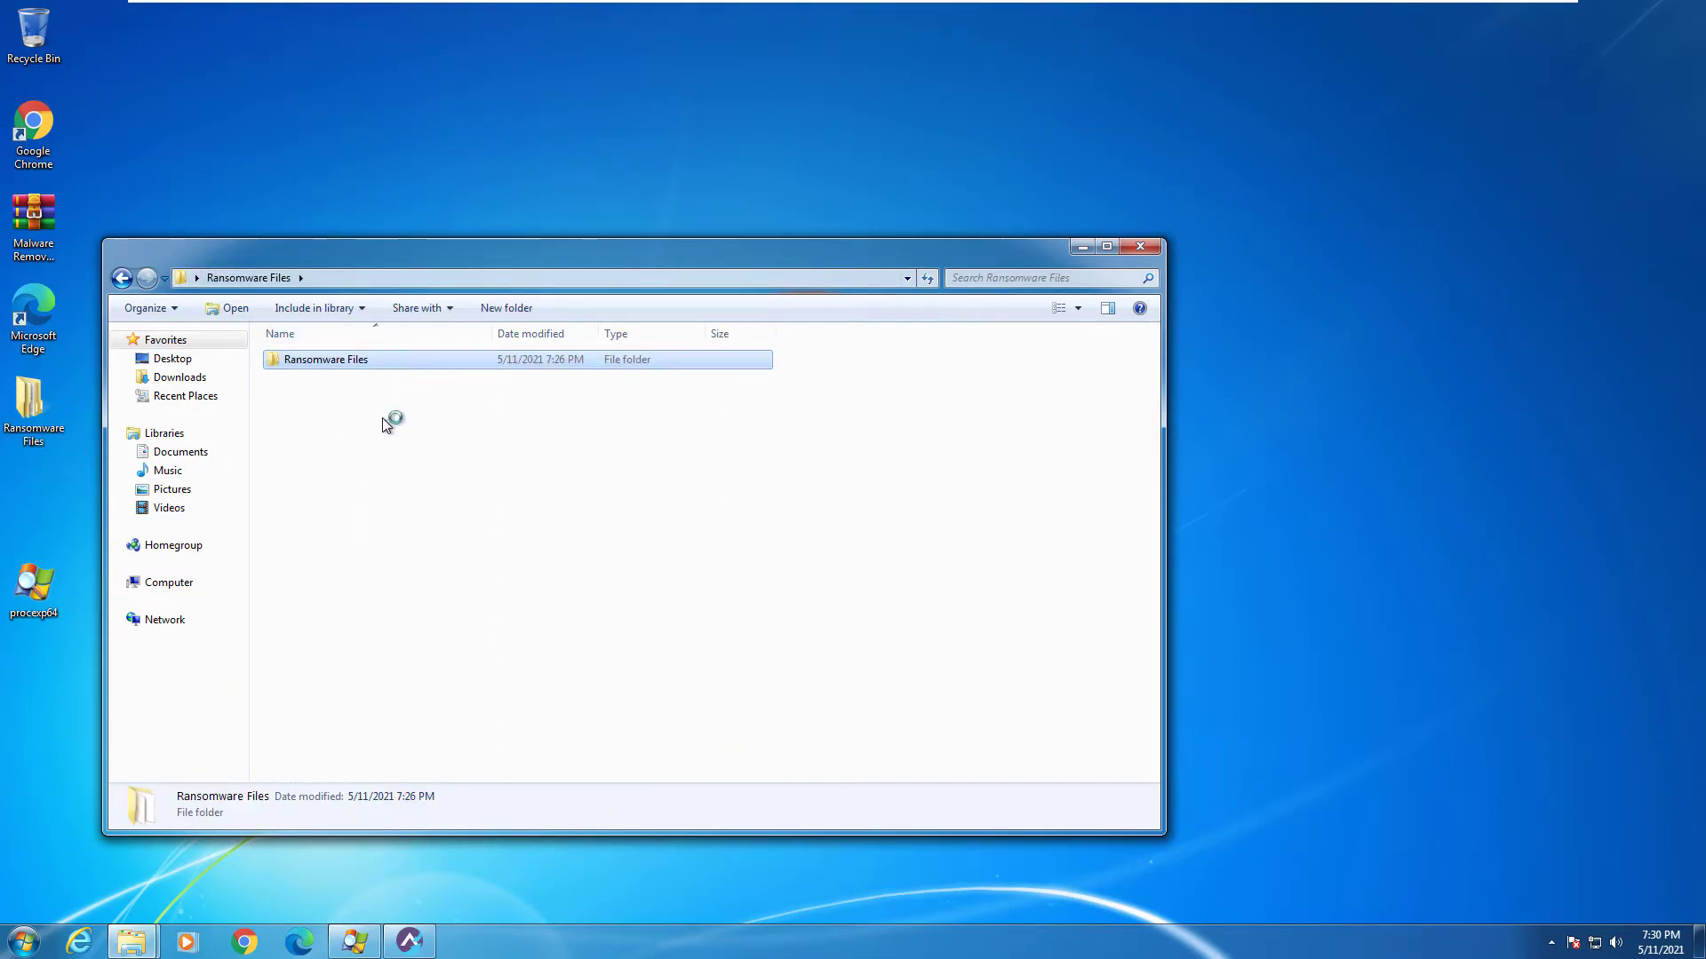
pyautogui.rightClick(343, 365)
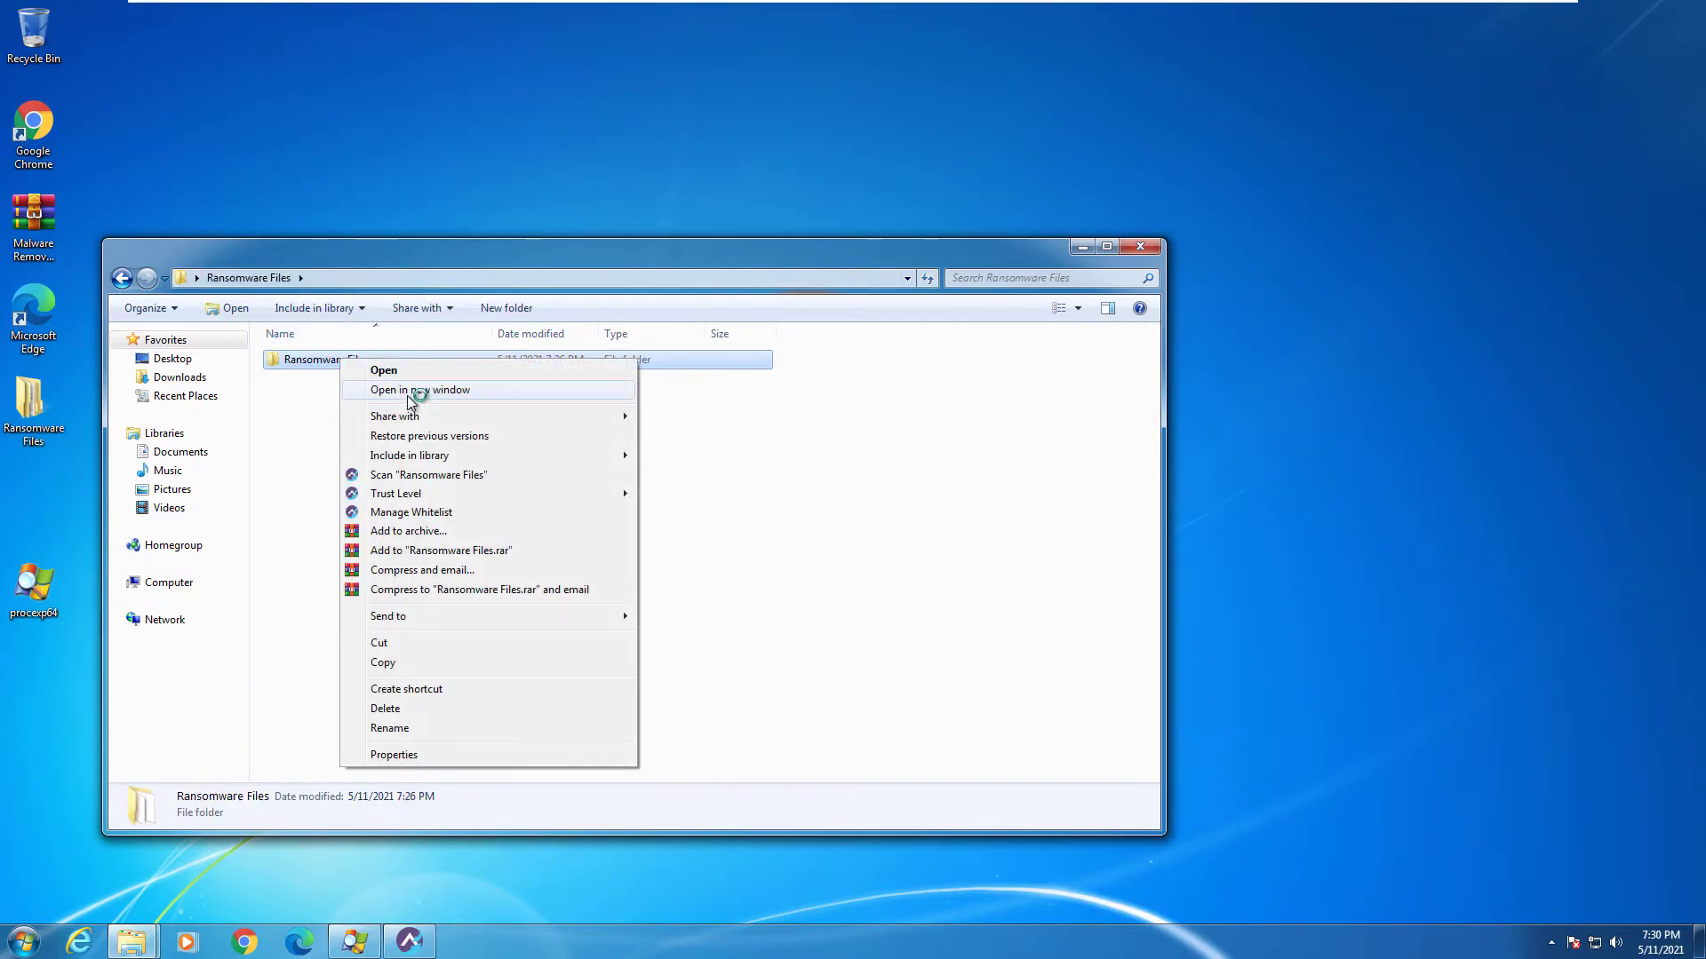
pyautogui.click(404, 476)
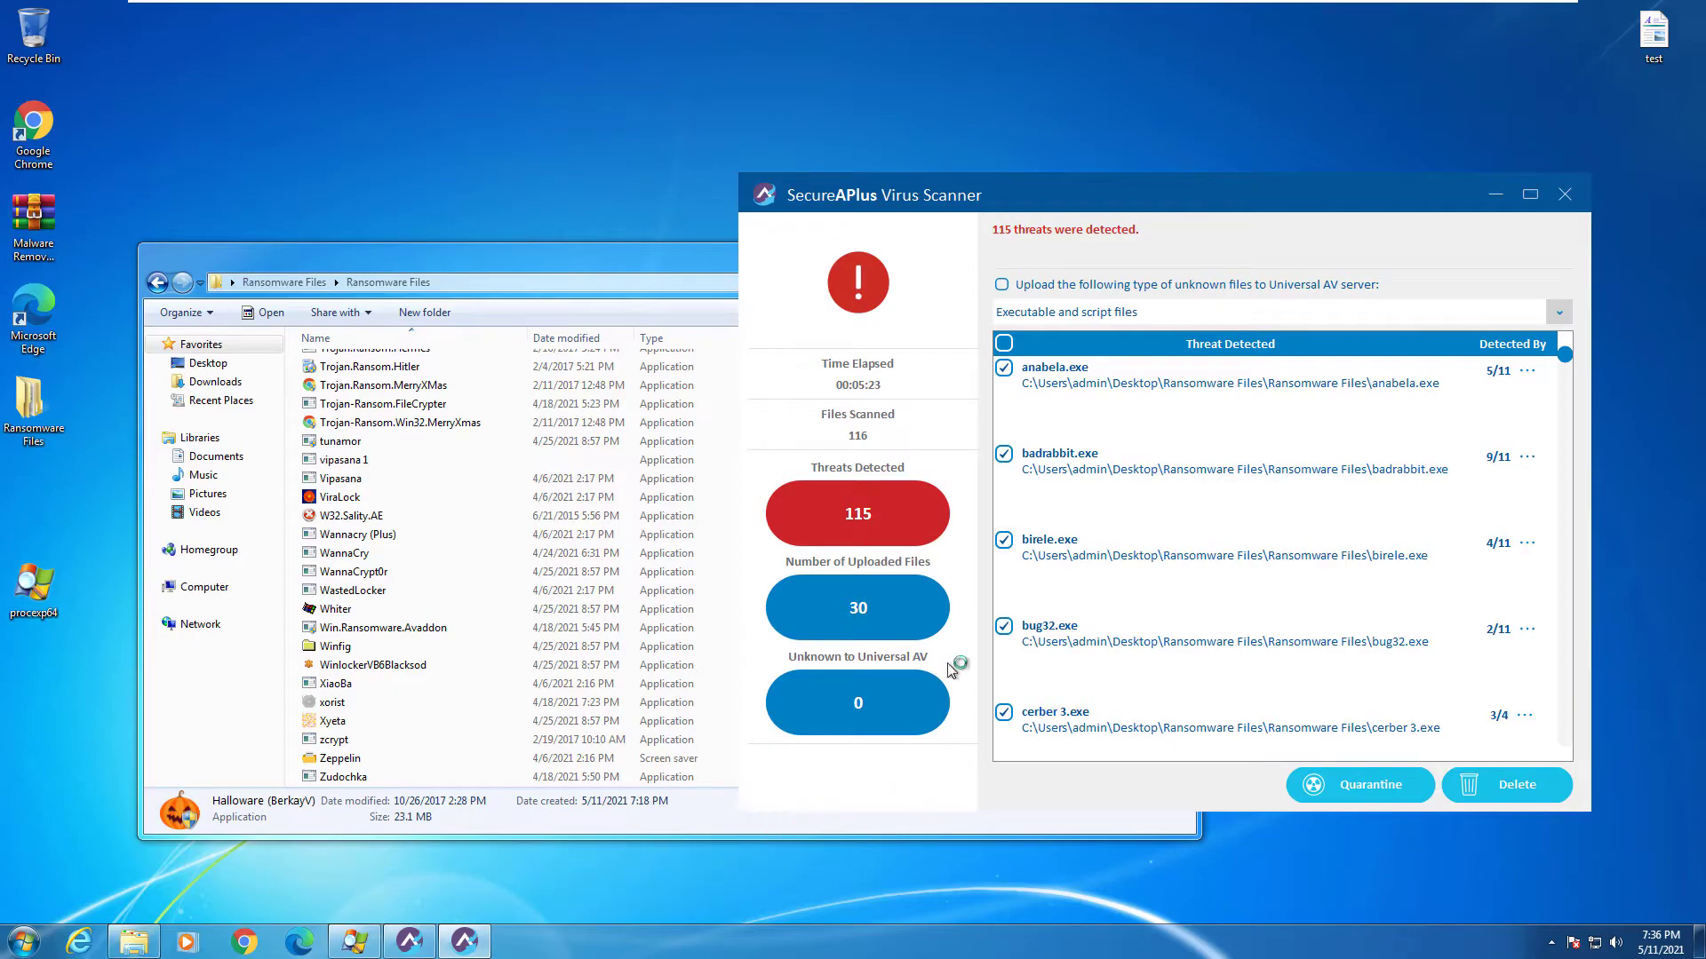
# Remove the detected threats in the Virus Scanner and bring the samples folder to the front.
pyautogui.moveTo(924, 204); pyautogui.dragTo(863, 207)
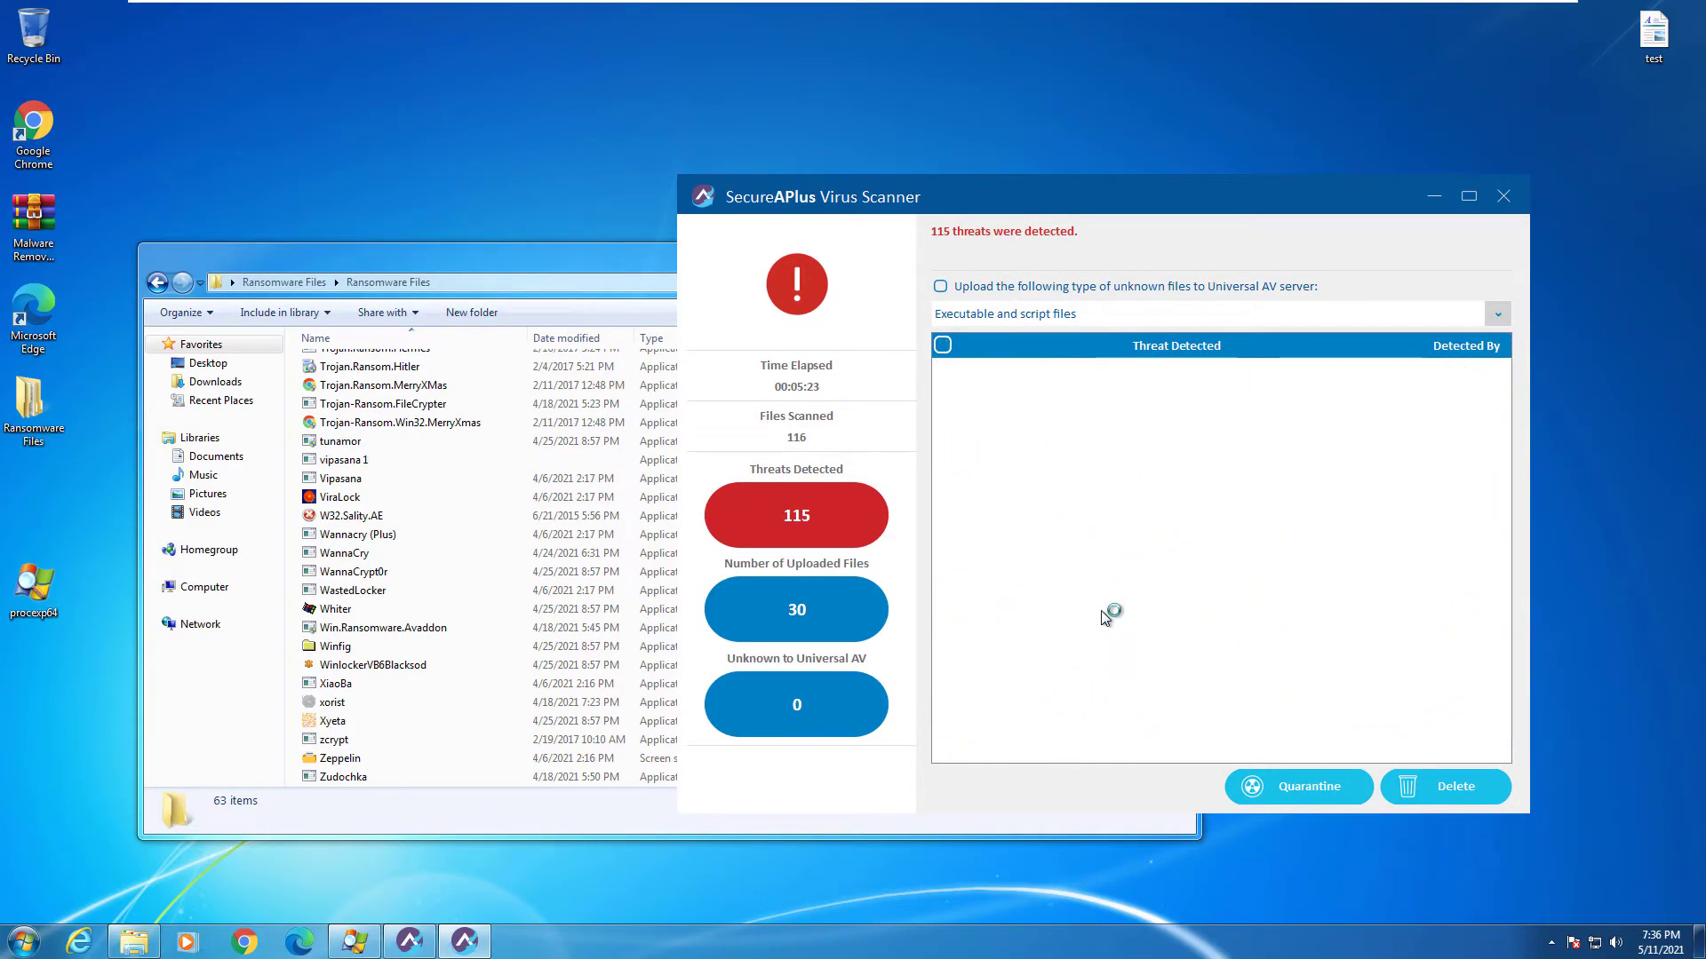
pyautogui.click(503, 460)
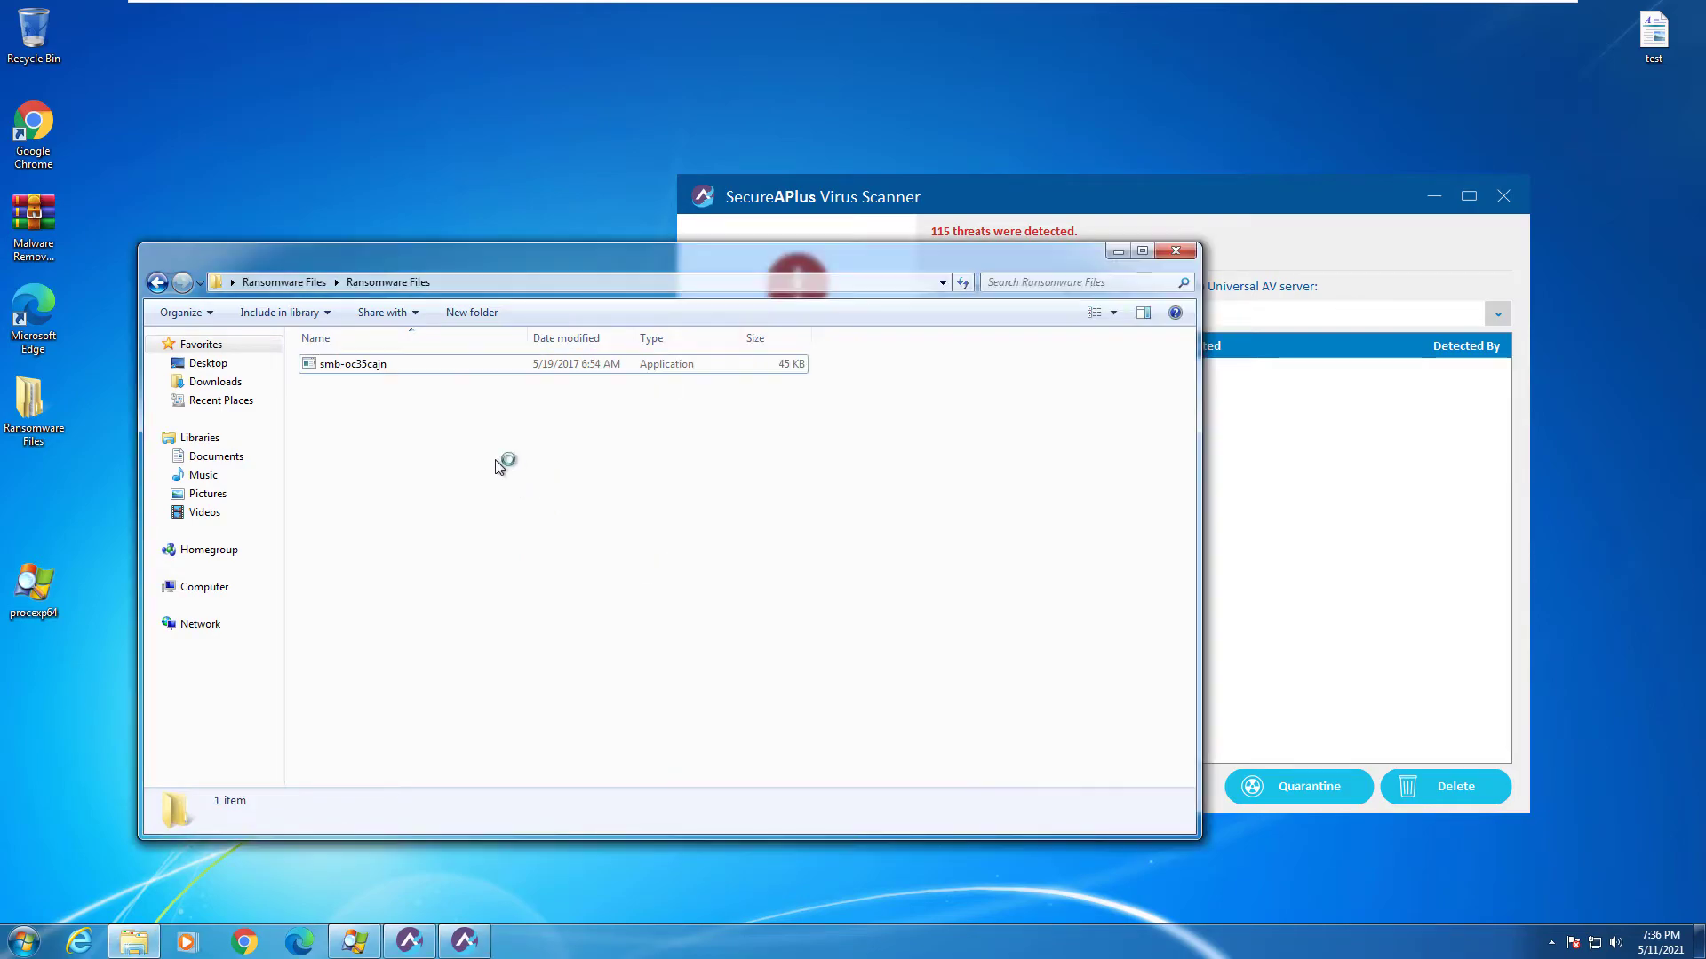
# Try to run the remaining smb-oc35cajn sample and dismiss the resulting error.
pyautogui.click(395, 359)
pyautogui.rightClick(381, 357)
pyautogui.click(455, 391)
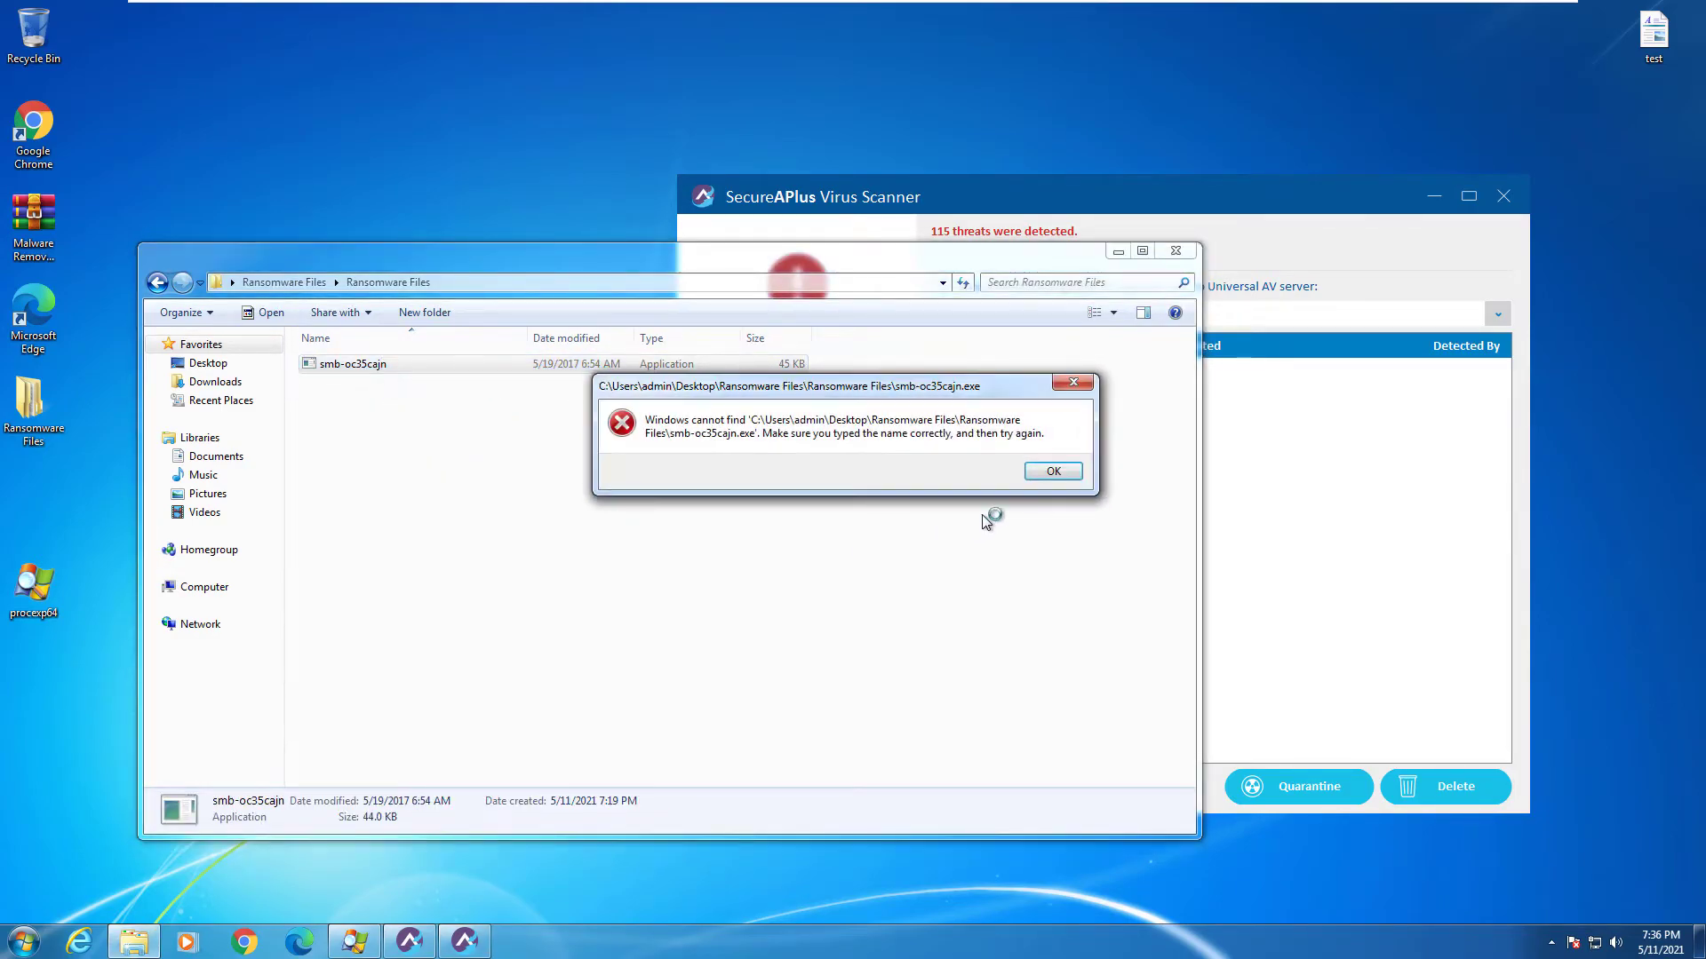
pyautogui.click(1054, 469)
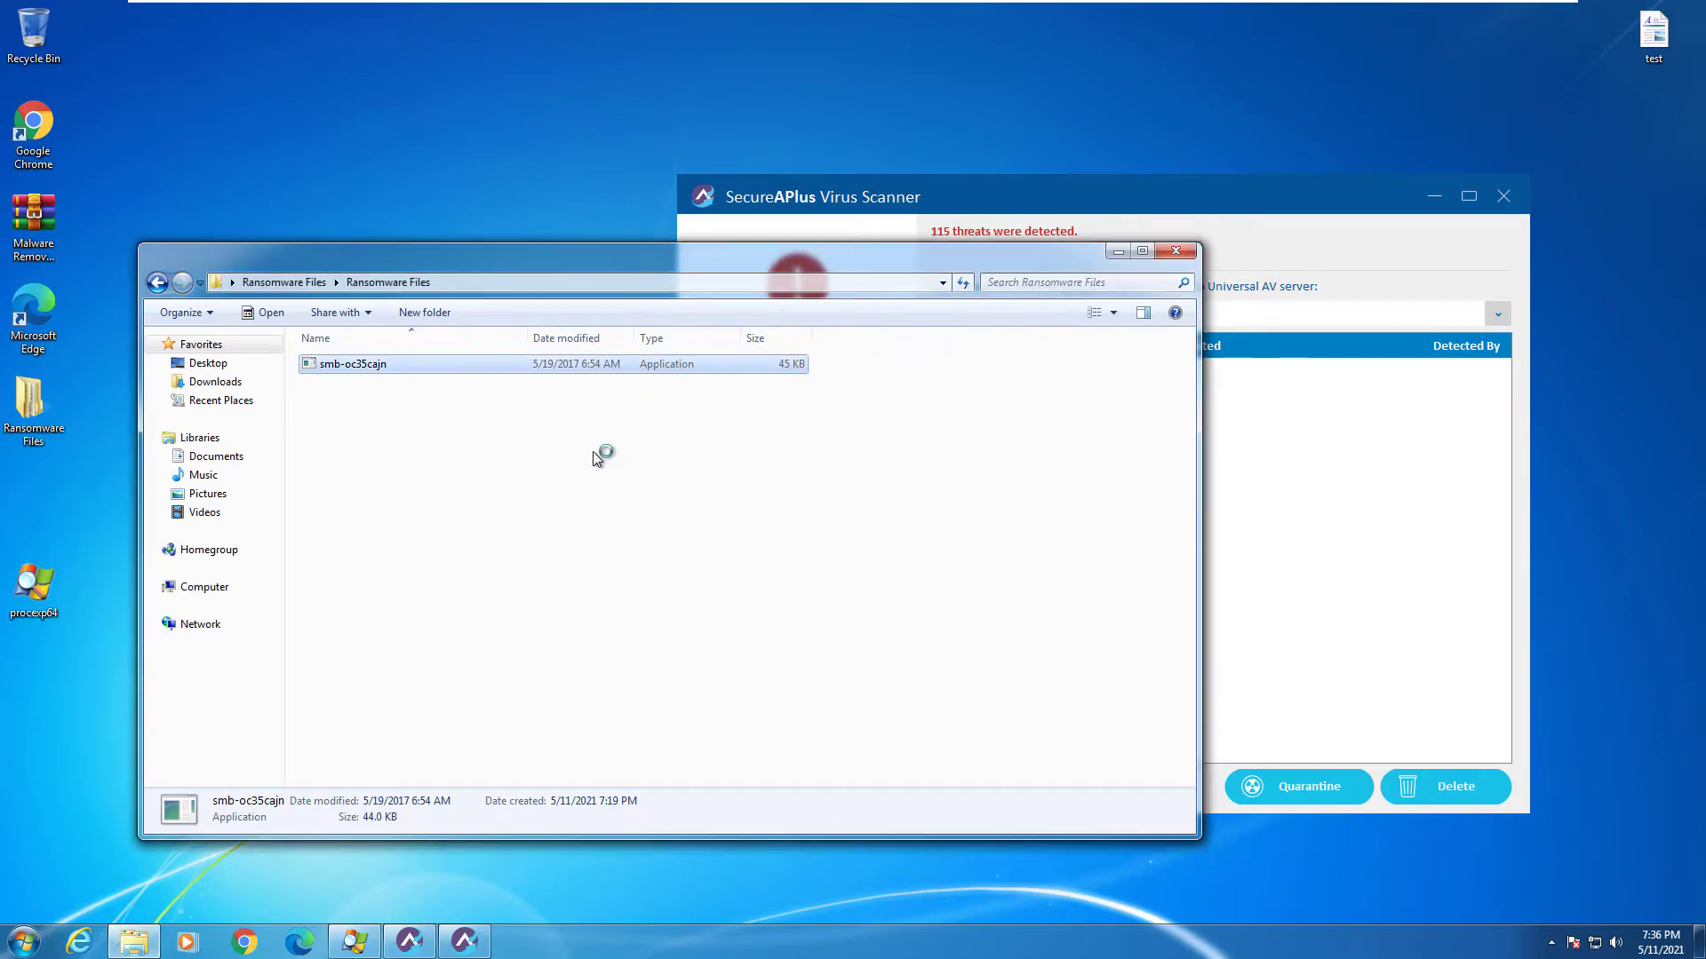
# Deselect the remaining sample, return to the Virus Scanner window and shift it slightly.
pyautogui.rightClick(416, 365)
pyautogui.click(819, 407)
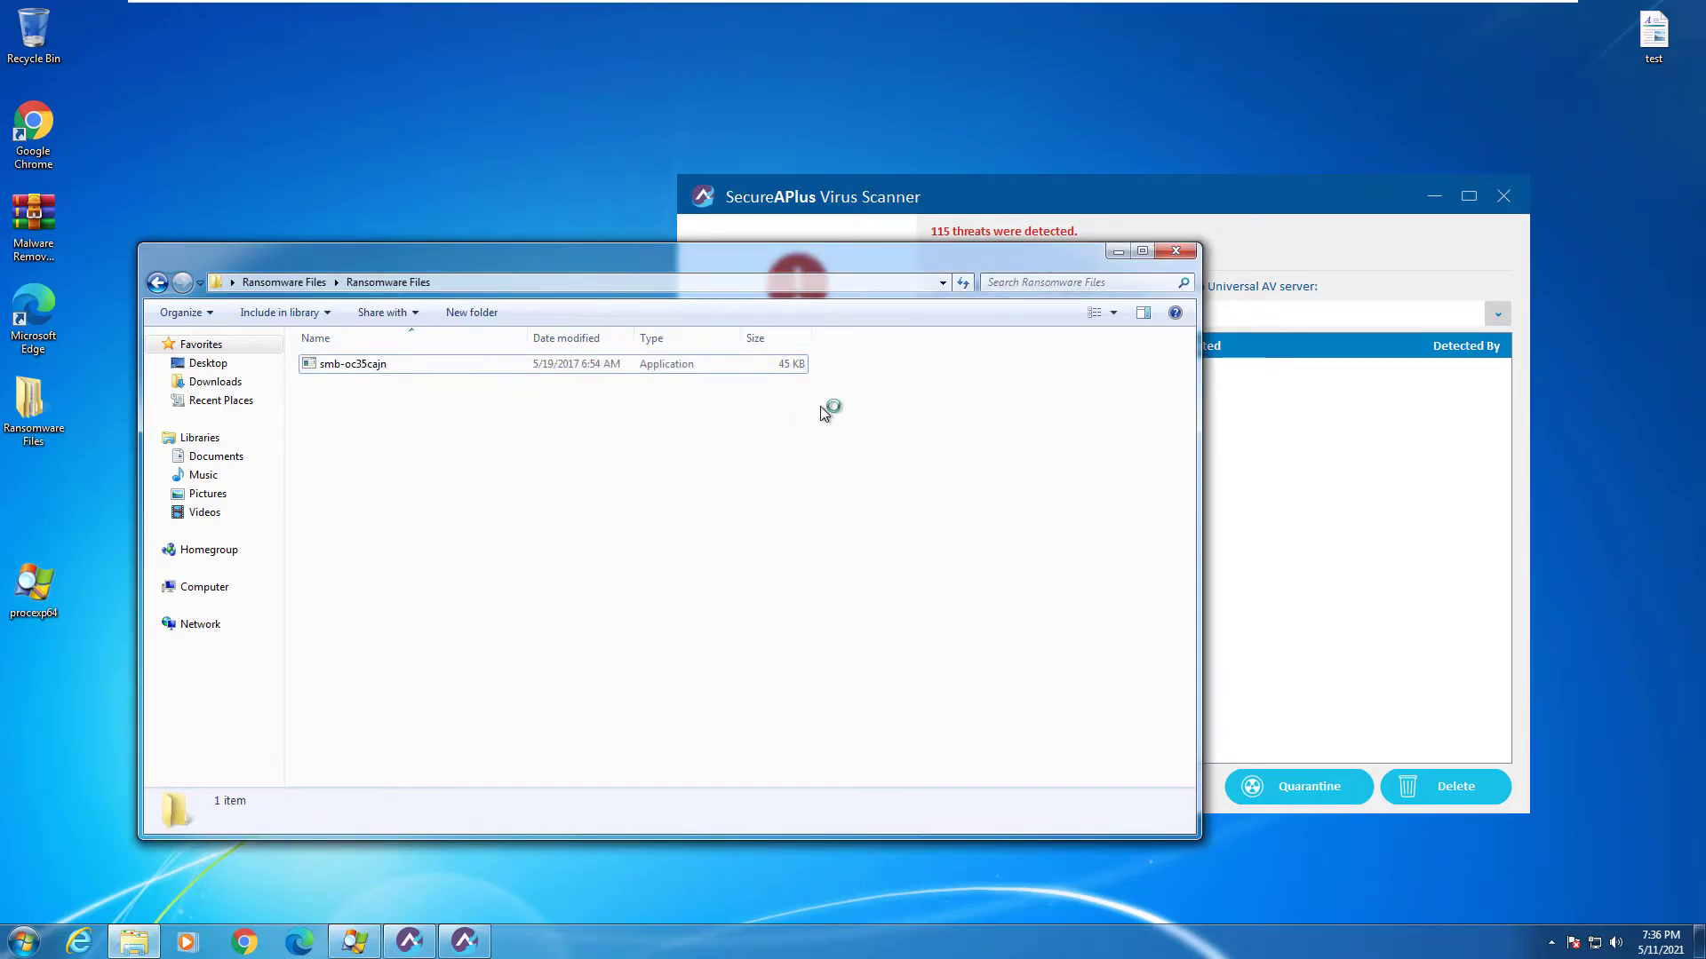
pyautogui.click(1360, 529)
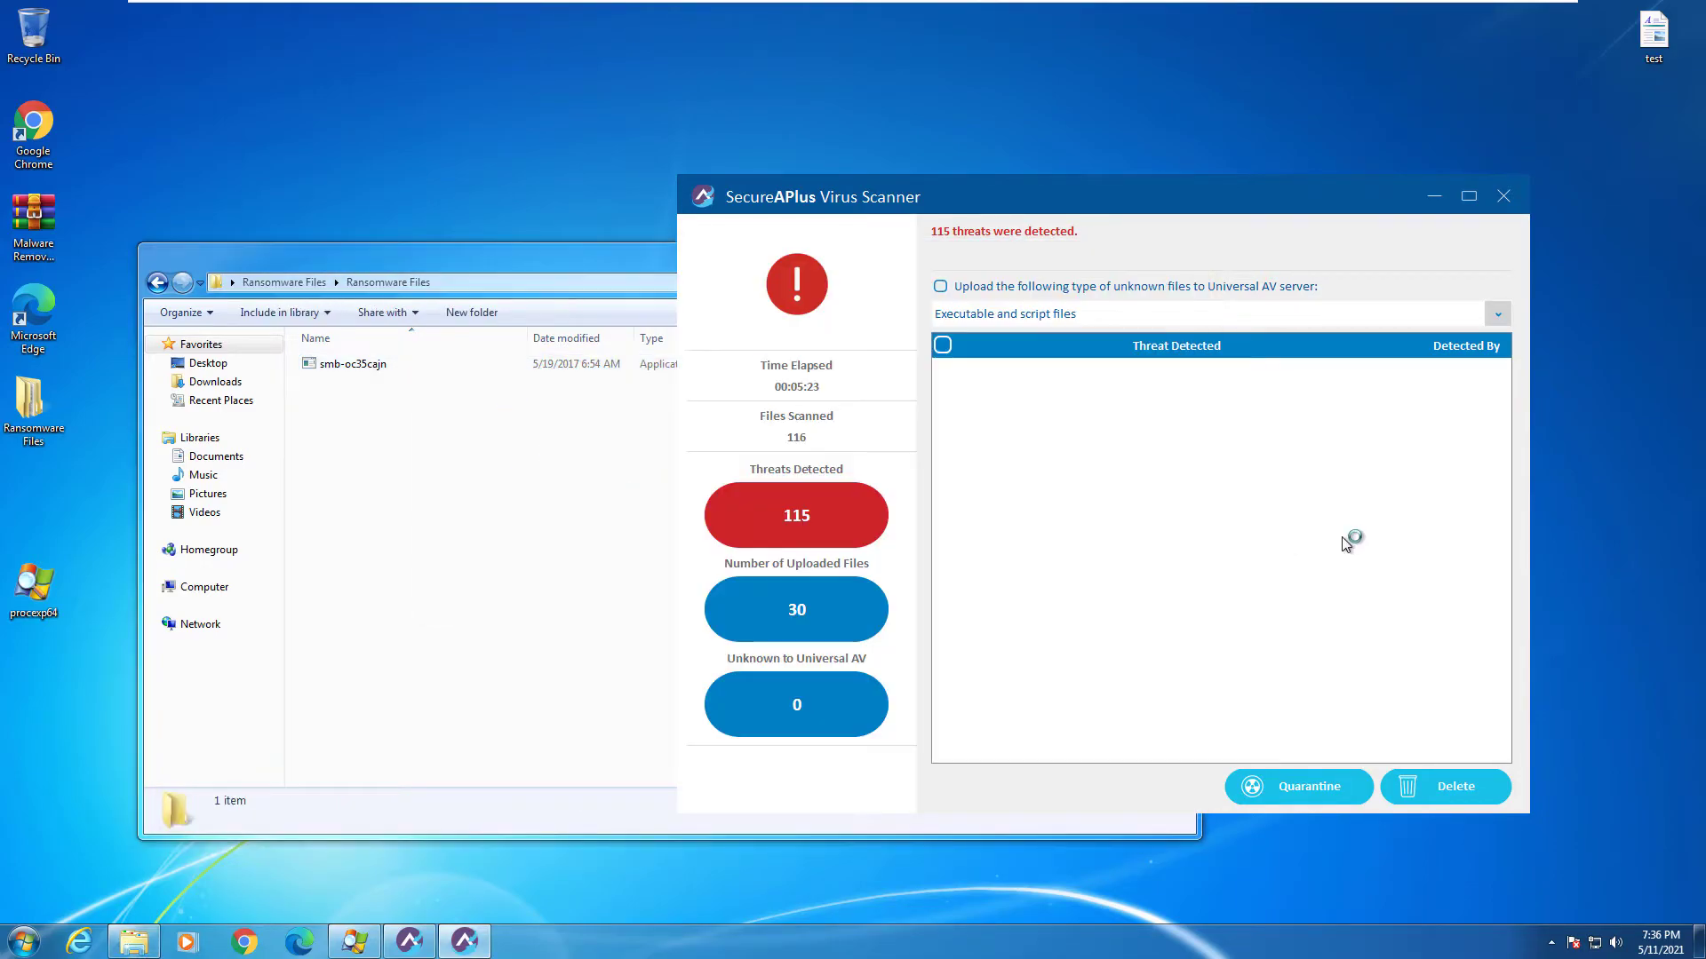
pyautogui.moveTo(1185, 193); pyautogui.dragTo(1167, 192)
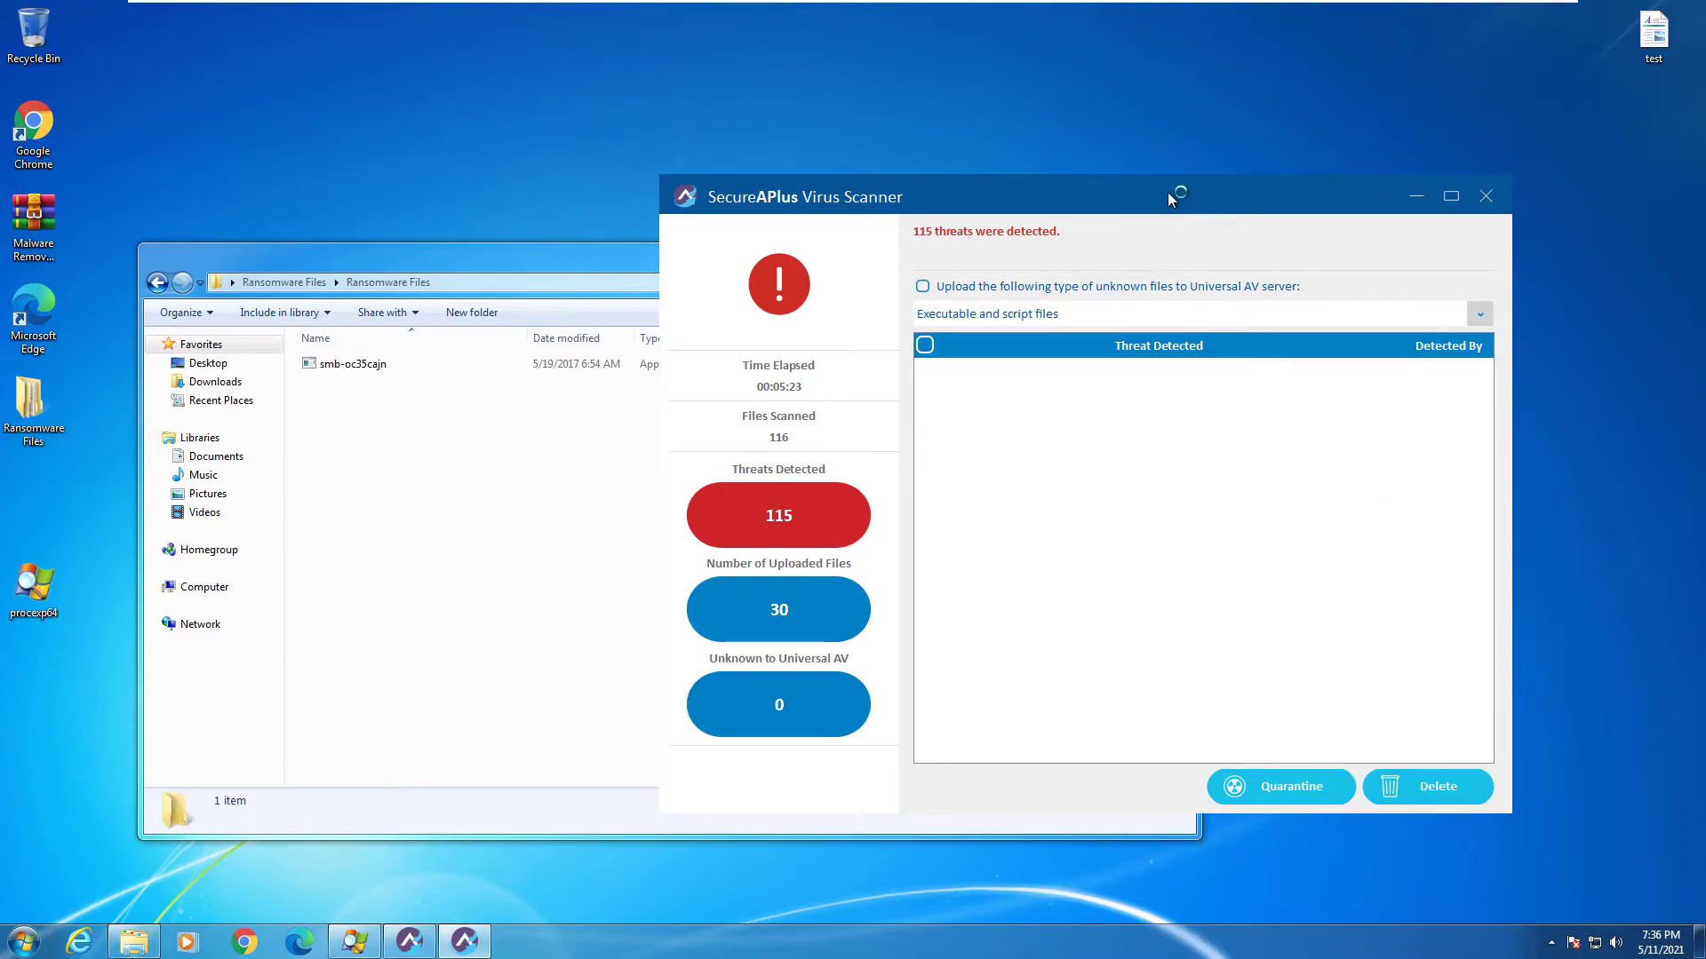
# Close the Virus Scanner and the samples folder, and open Local Disk (C:) to check its contents.
pyautogui.click(1482, 199)
pyautogui.click(1177, 252)
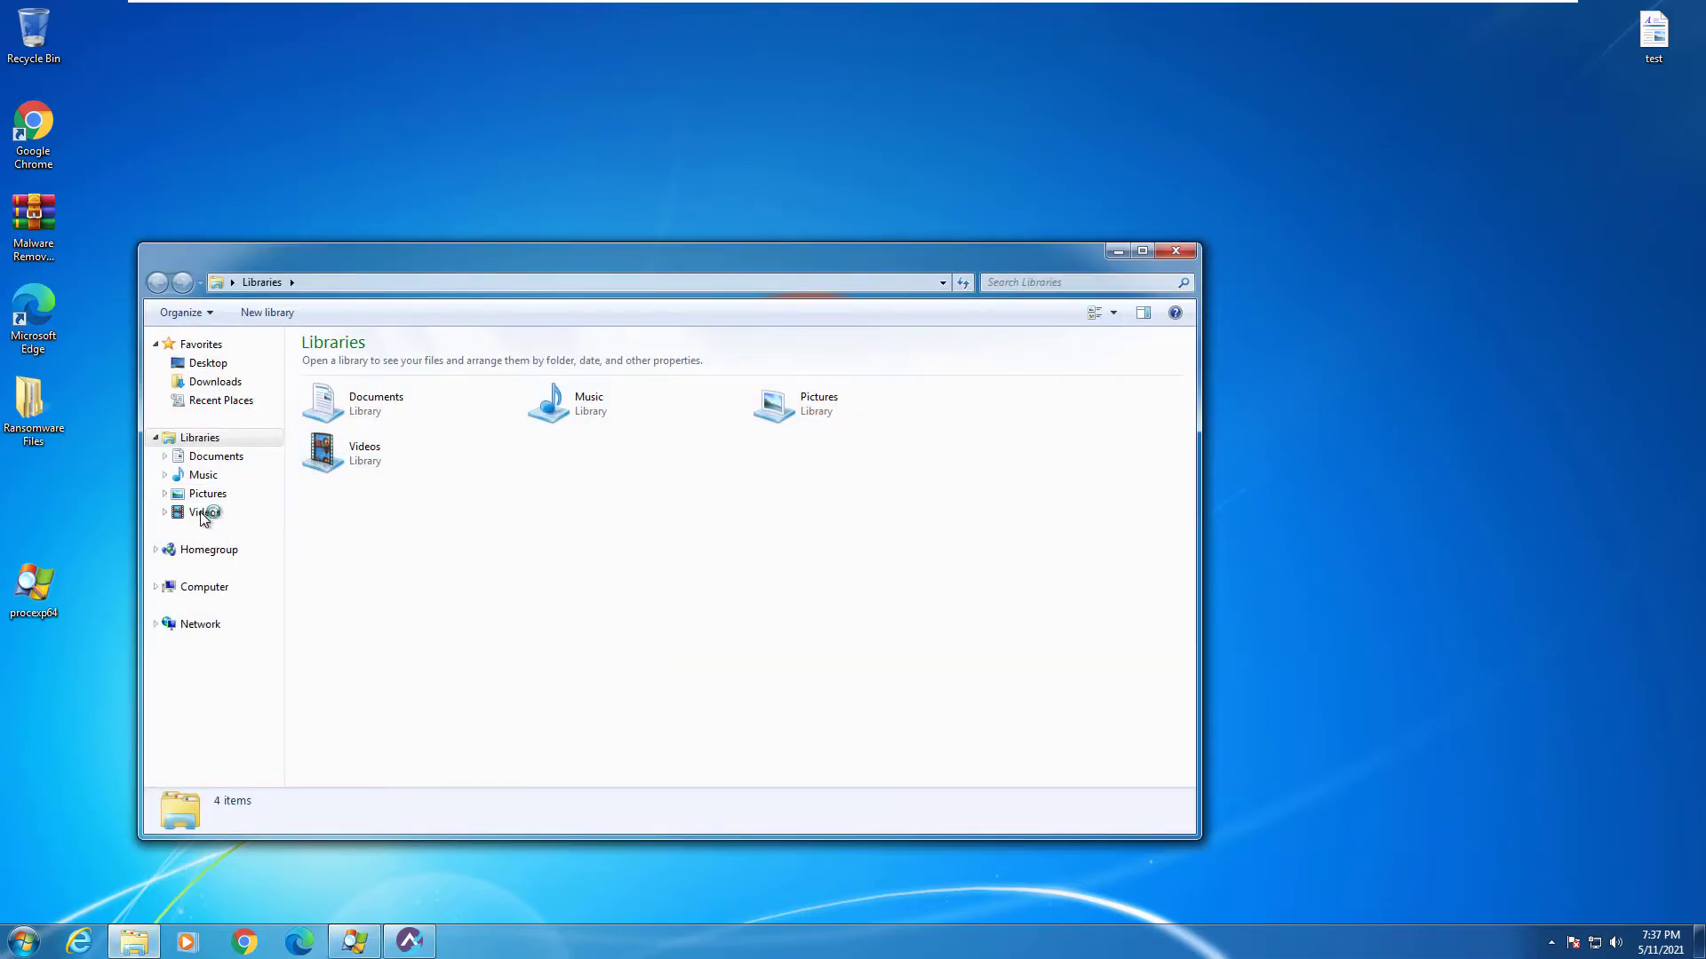
pyautogui.click(213, 588)
pyautogui.doubleClick(419, 391)
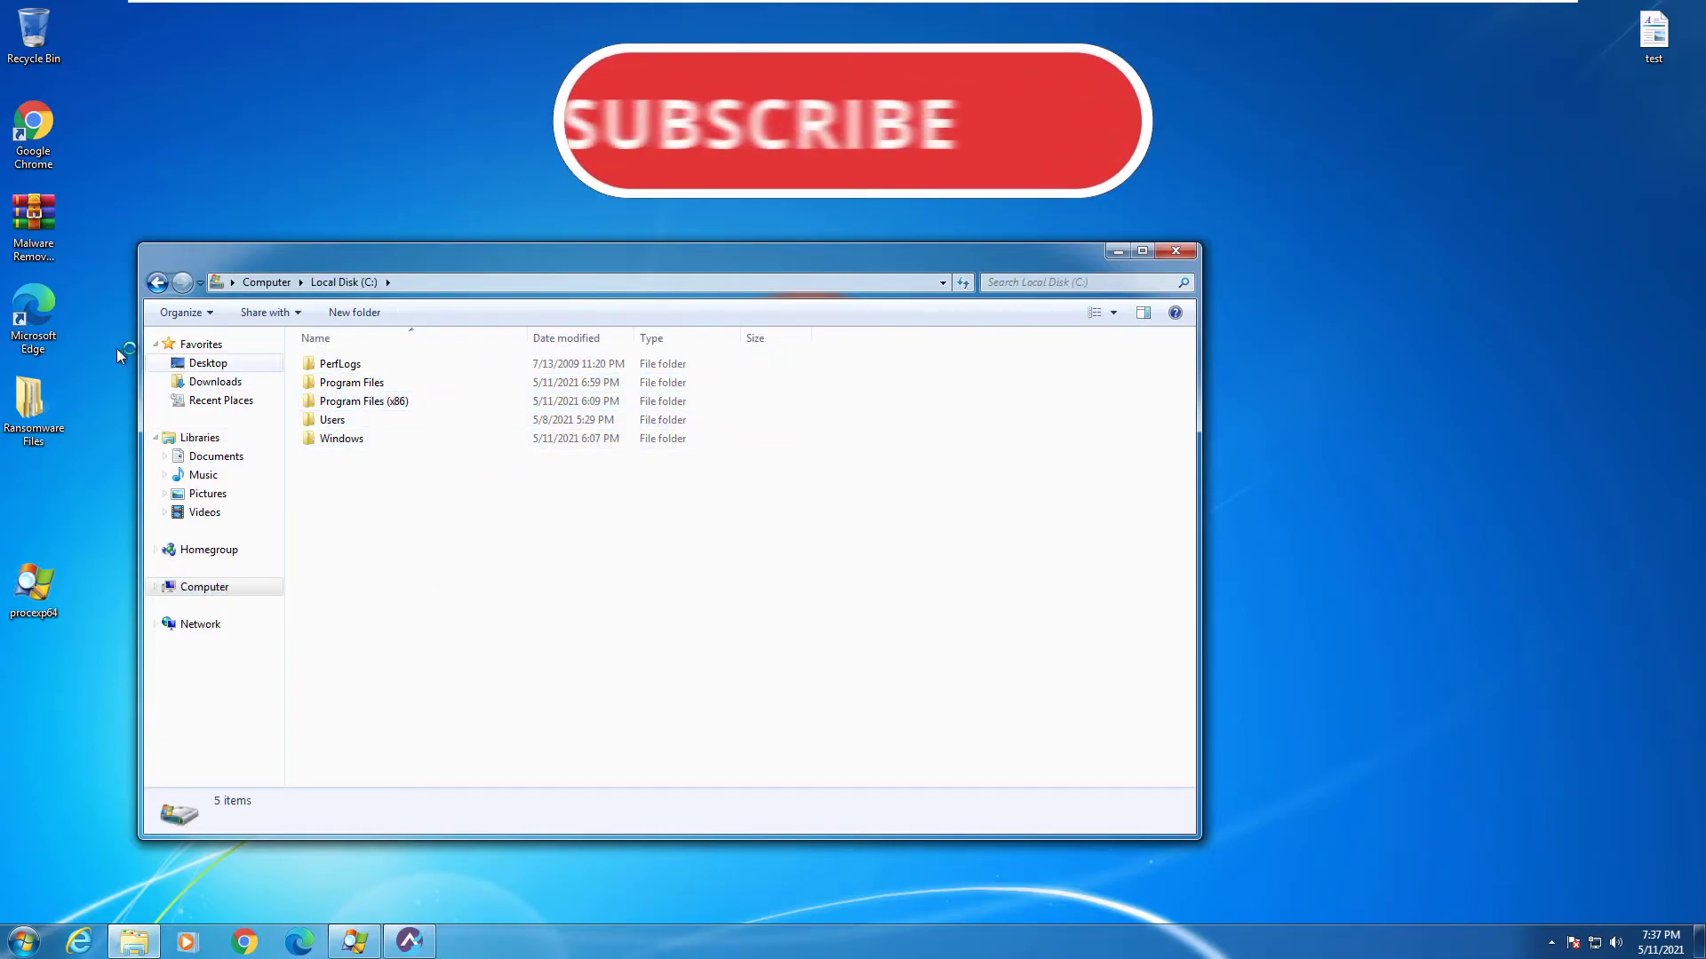
# Run a full system scan with SecureAPlus and close the Universal AV results window.
pyautogui.click(1552, 942)
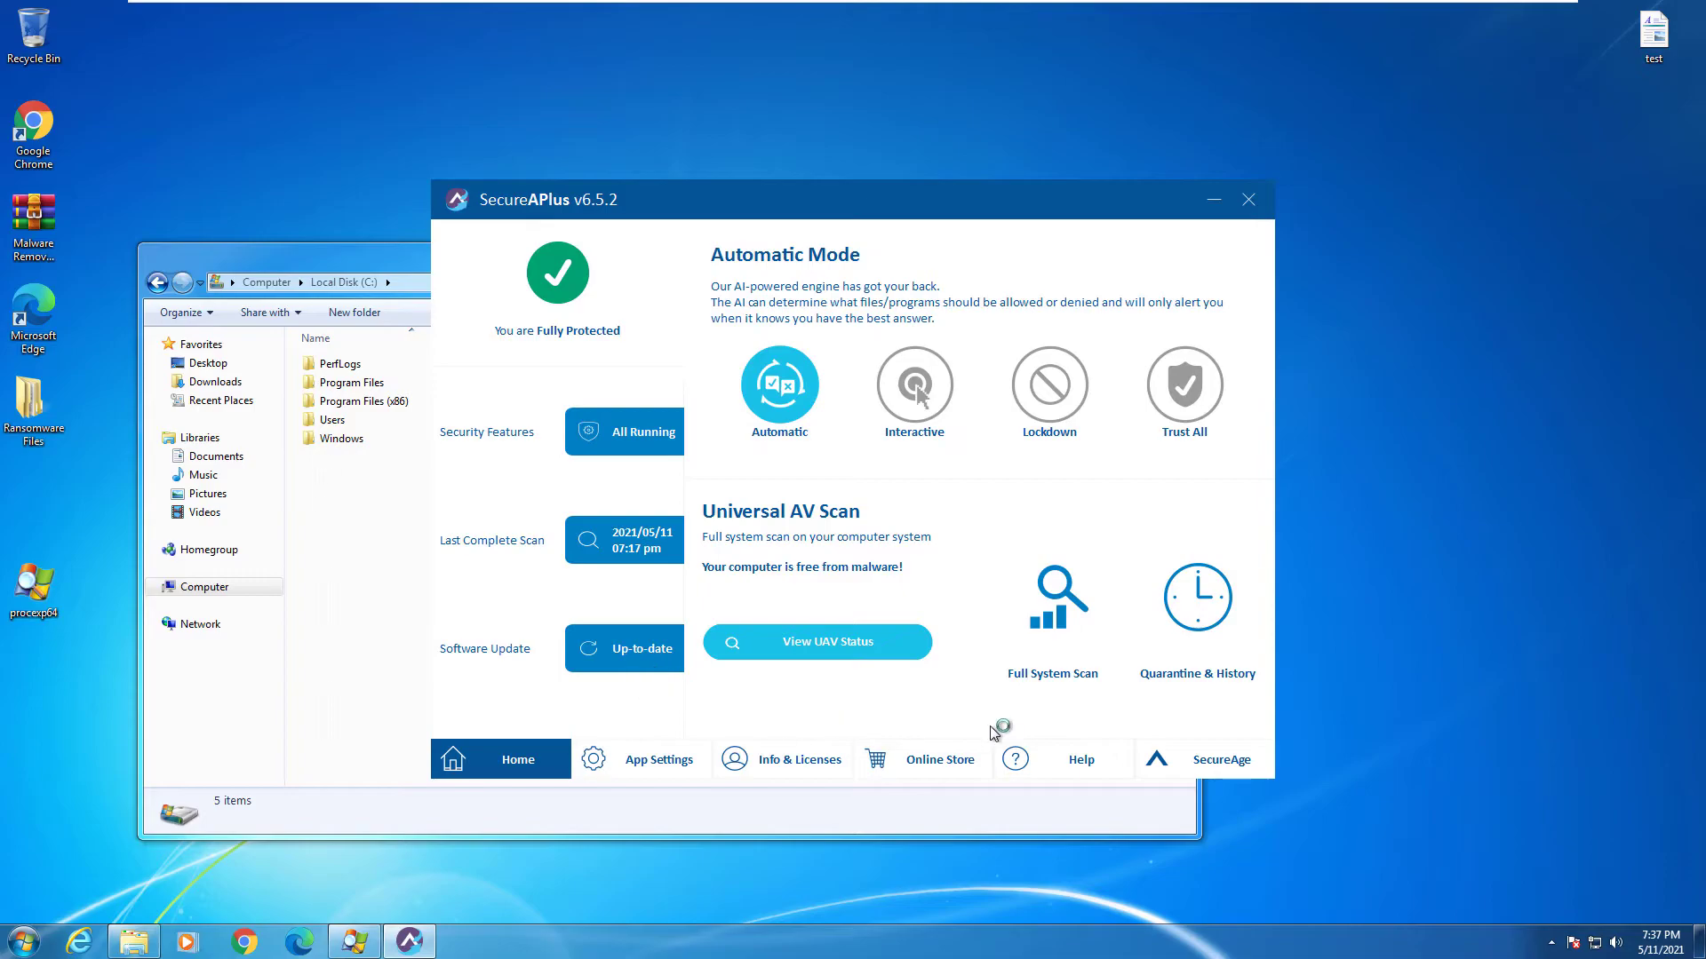
pyautogui.click(1059, 653)
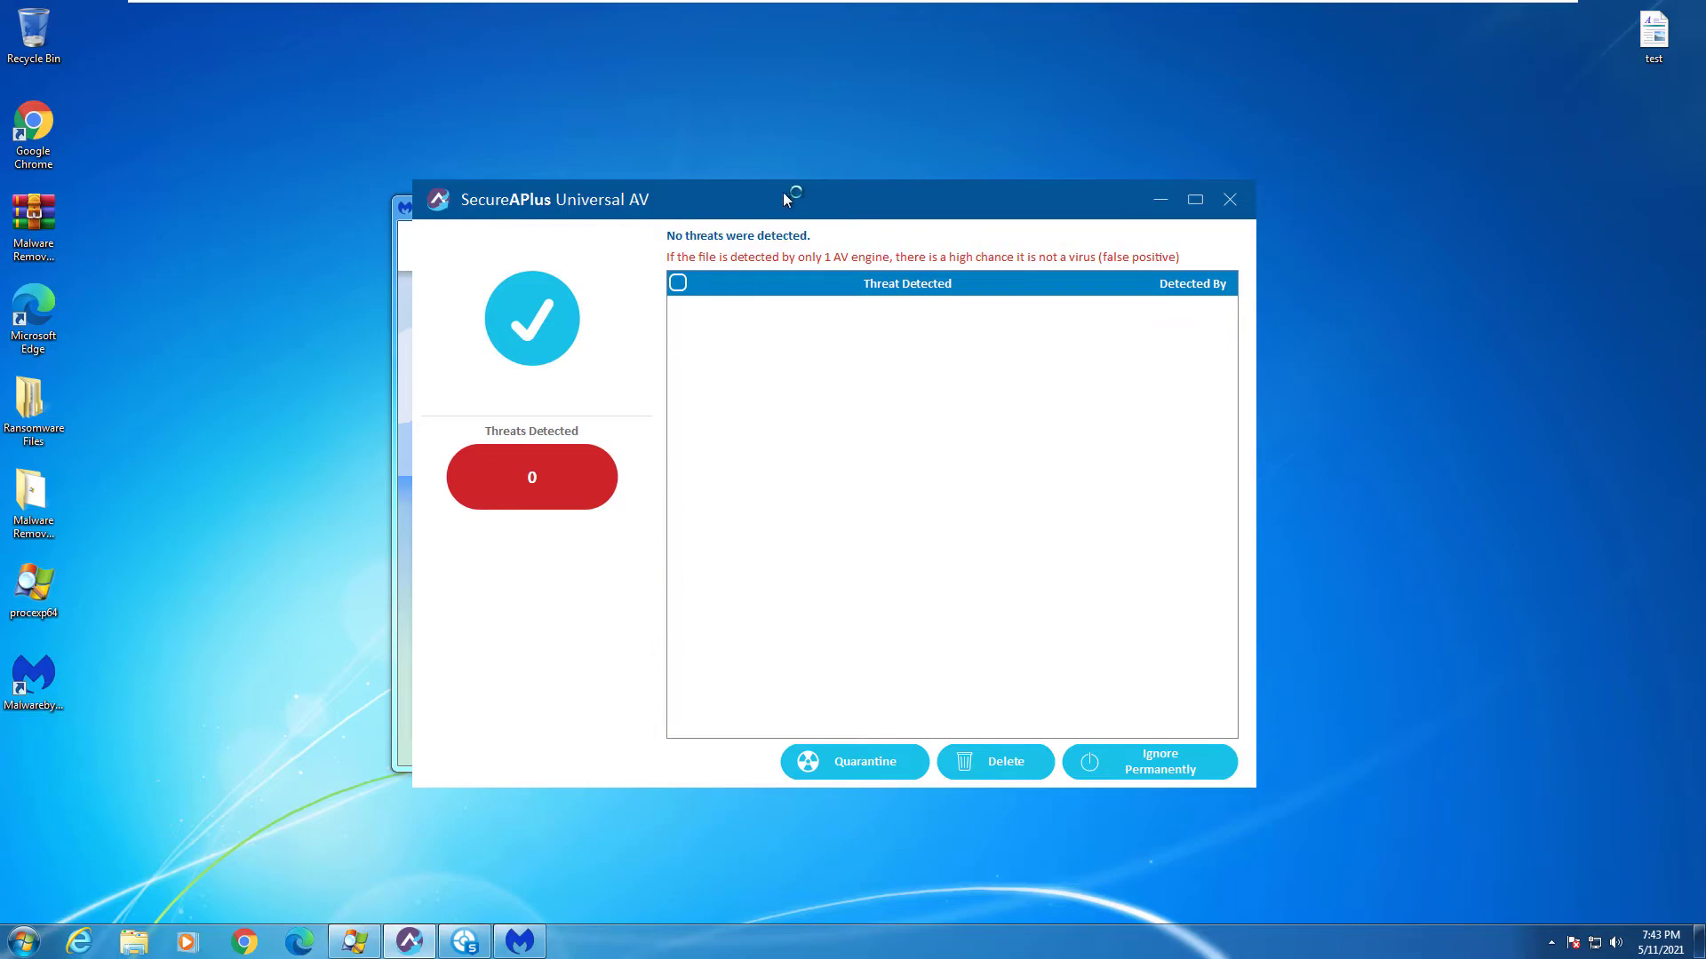
pyautogui.moveTo(764, 206); pyautogui.dragTo(761, 236)
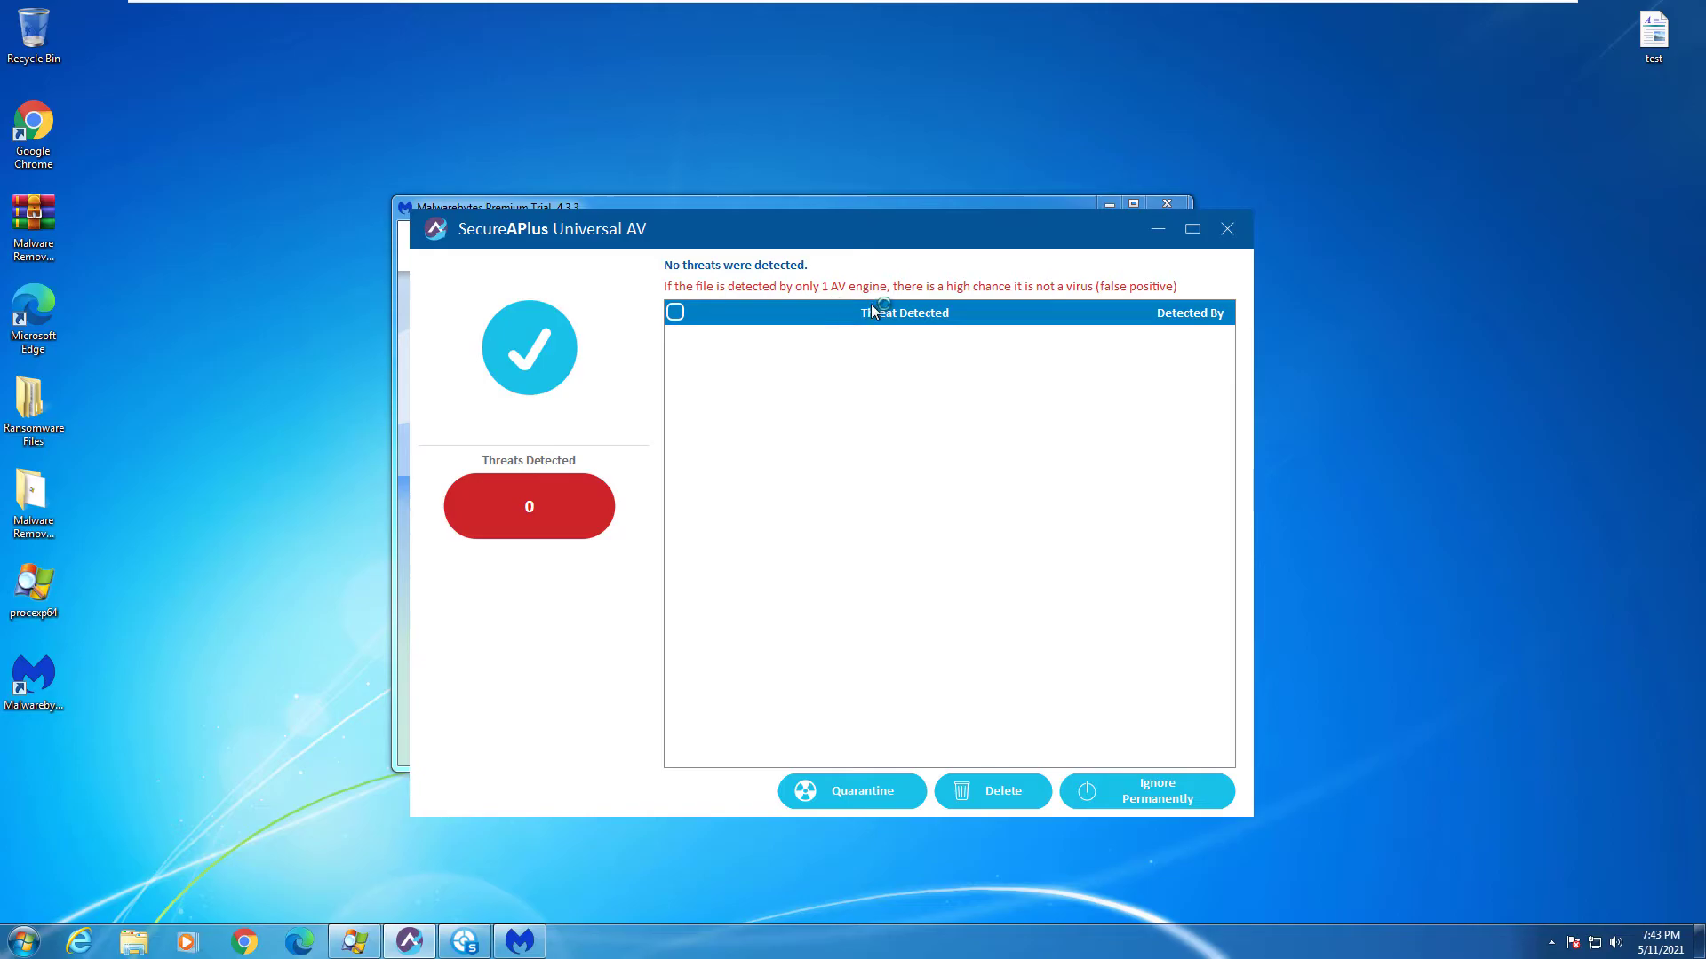
pyautogui.click(1225, 229)
# Review the Malwarebytes Threat Scan results and close them without quarantining the detected items.
pyautogui.moveTo(629, 214); pyautogui.dragTo(617, 209)
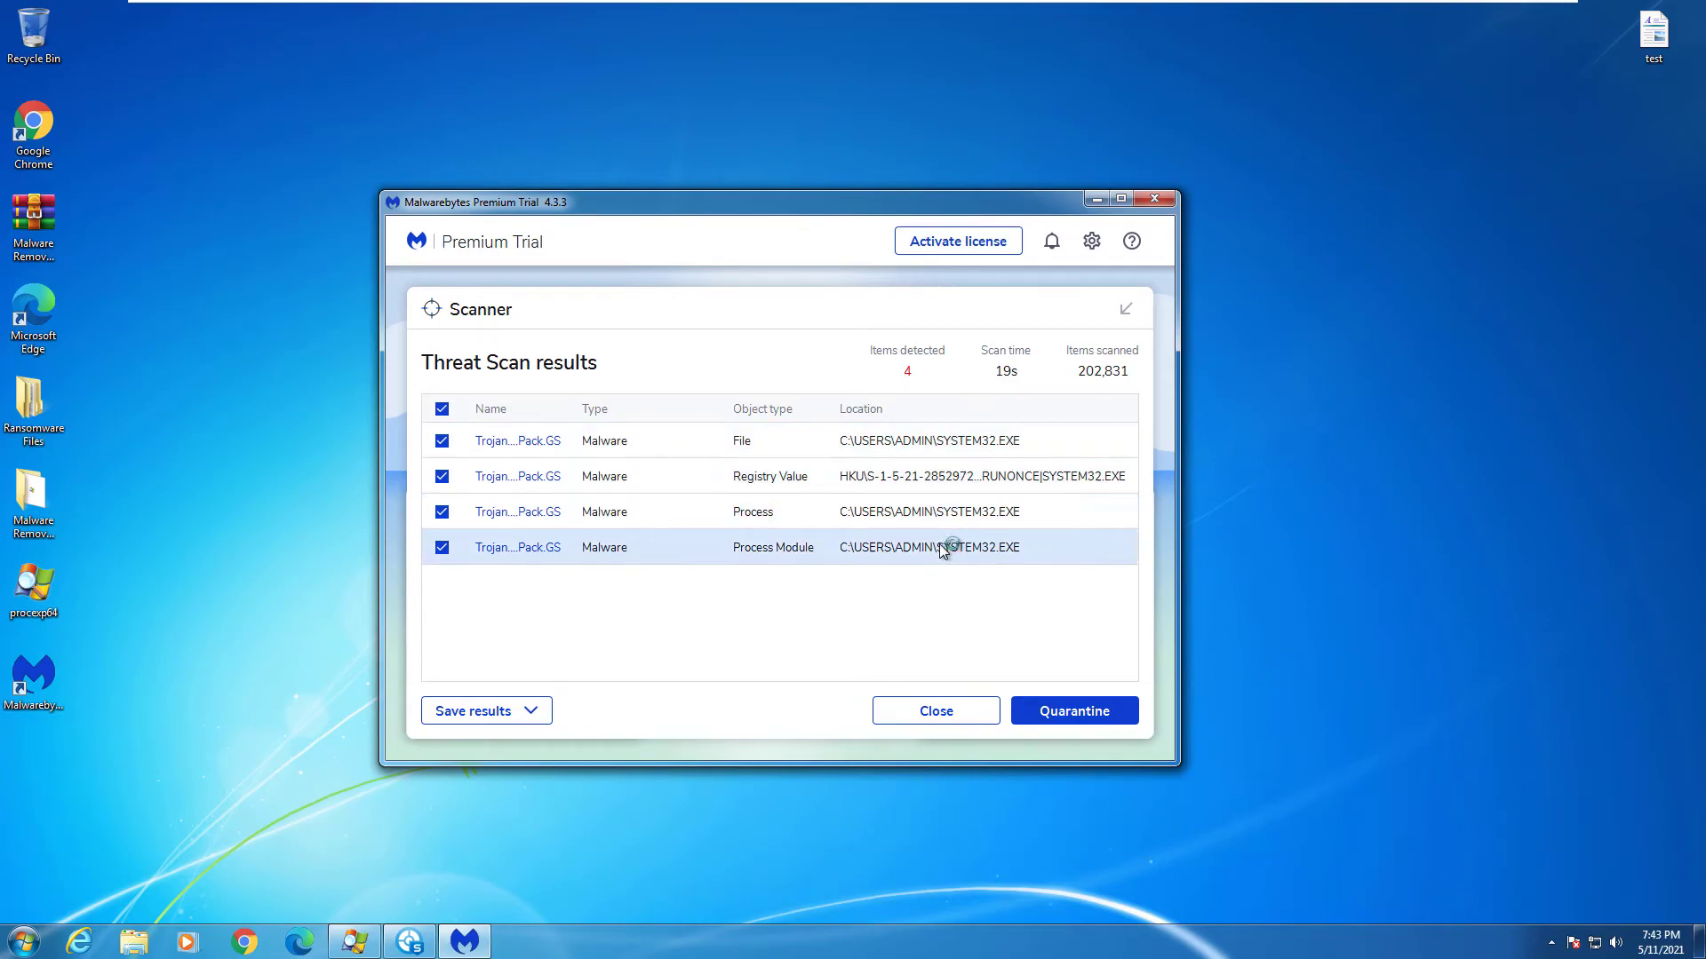
pyautogui.moveTo(654, 201); pyautogui.dragTo(667, 220)
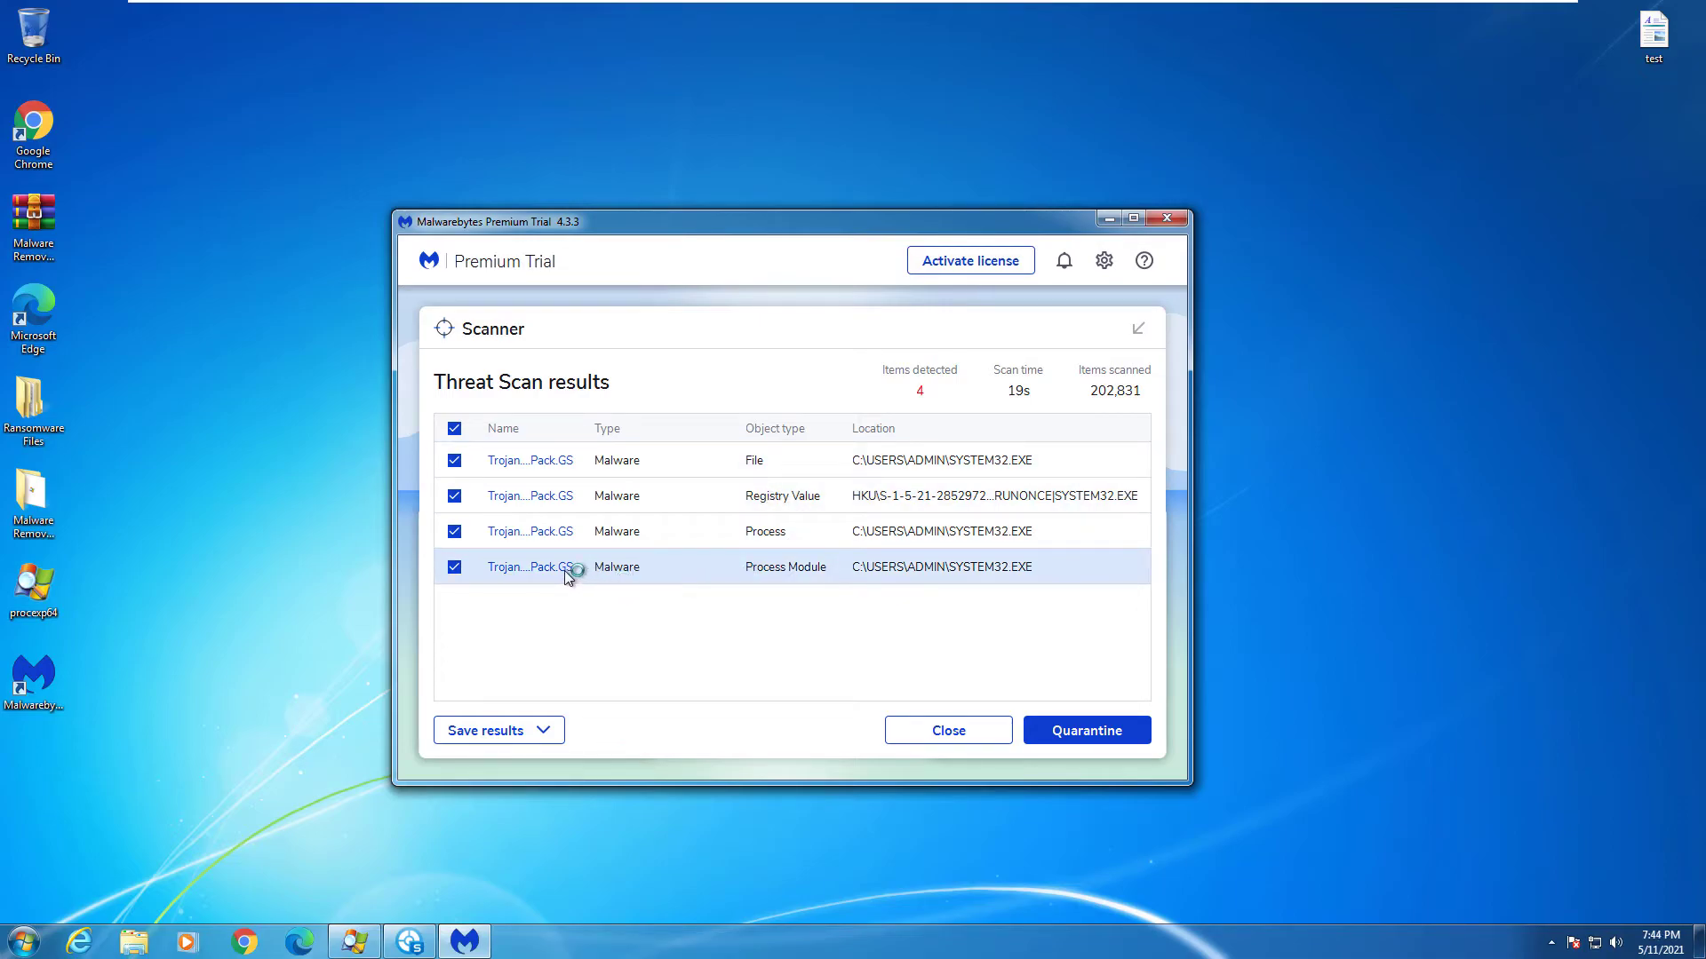
pyautogui.click(924, 733)
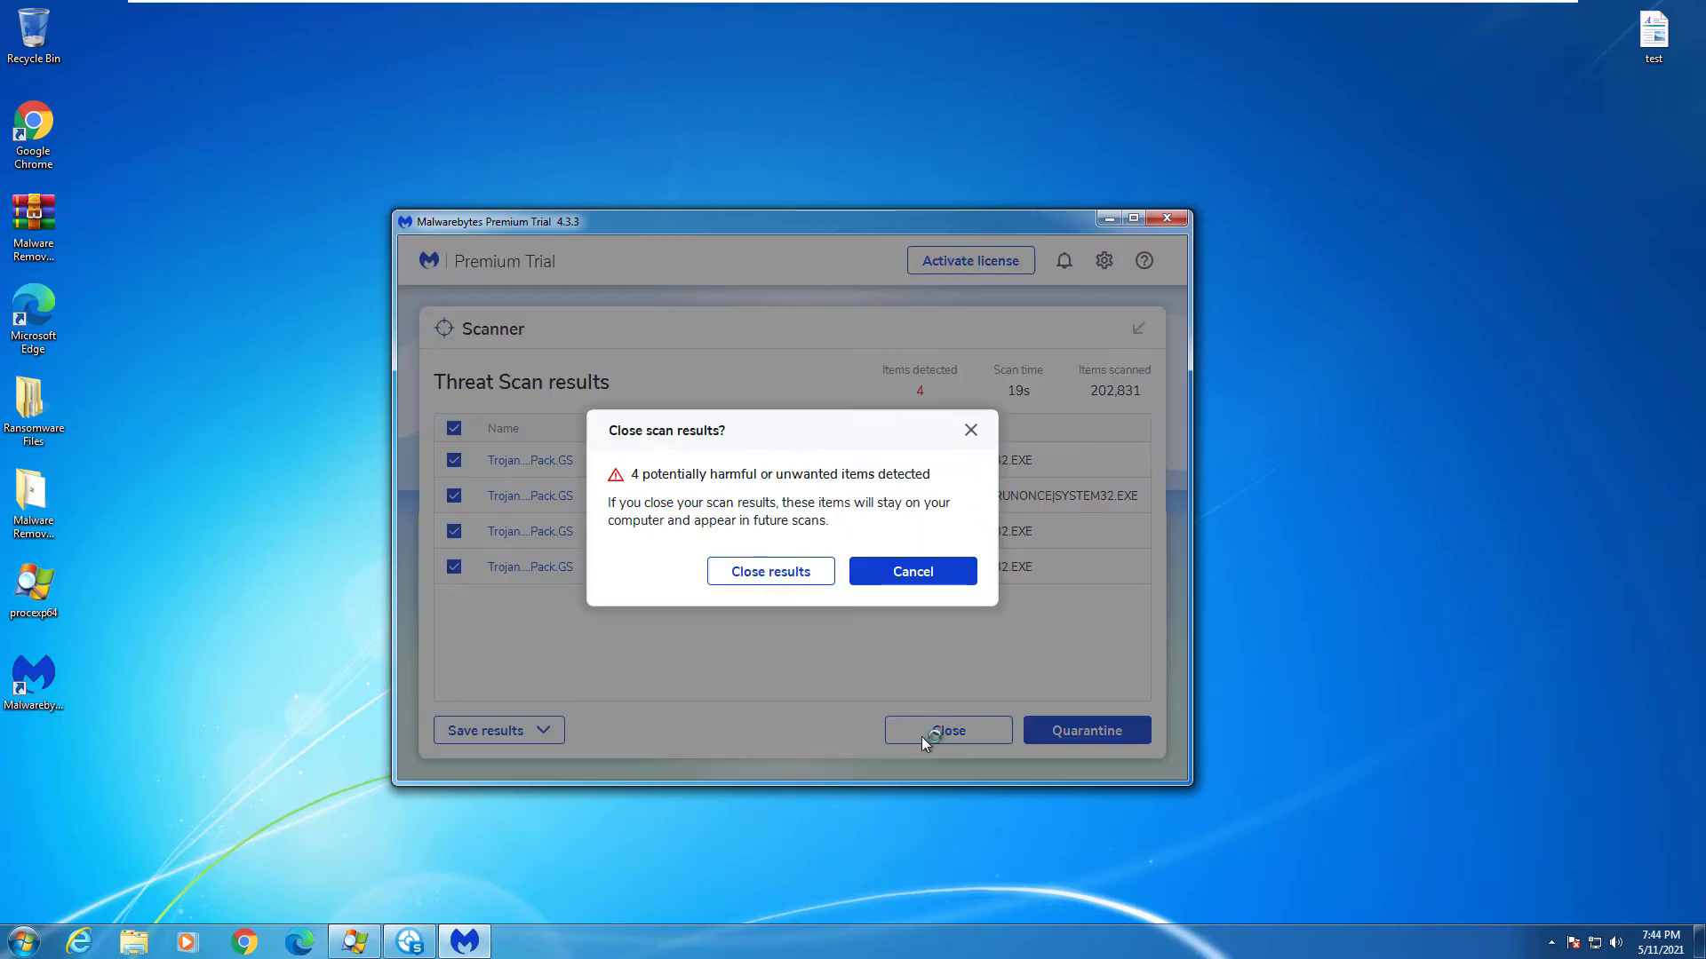
pyautogui.click(784, 579)
# Switch to HitmanPro, review its scan results and close the program without removing anything.
pyautogui.click(407, 935)
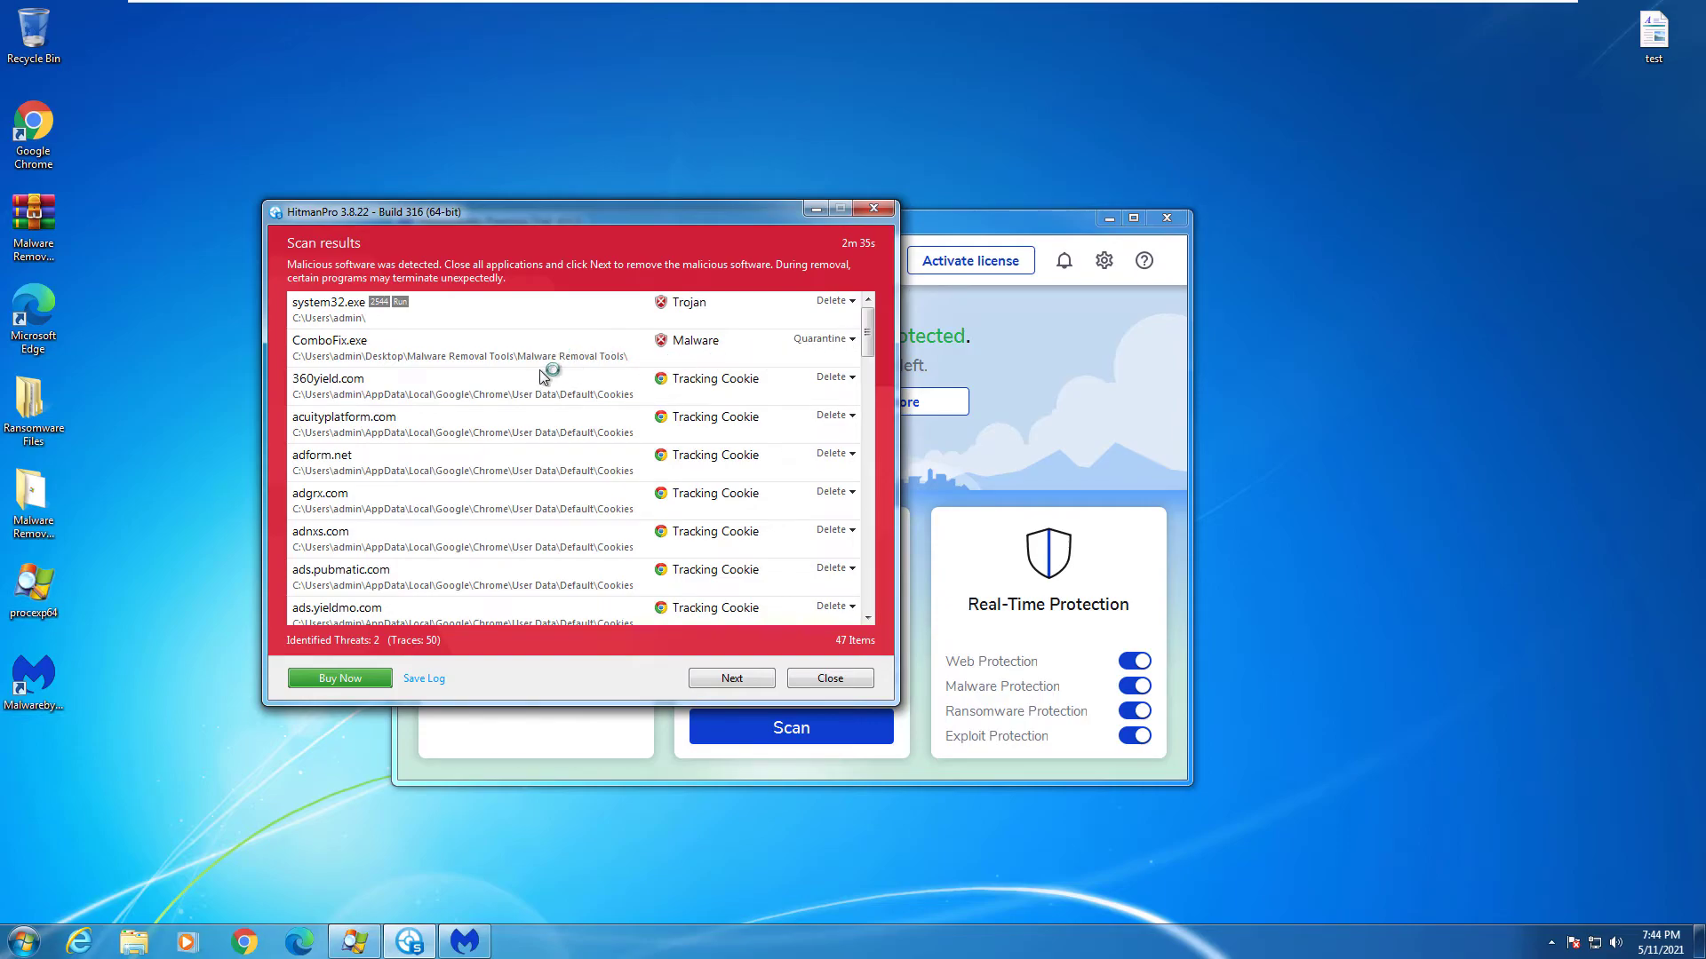
pyautogui.moveTo(512, 216); pyautogui.dragTo(552, 221)
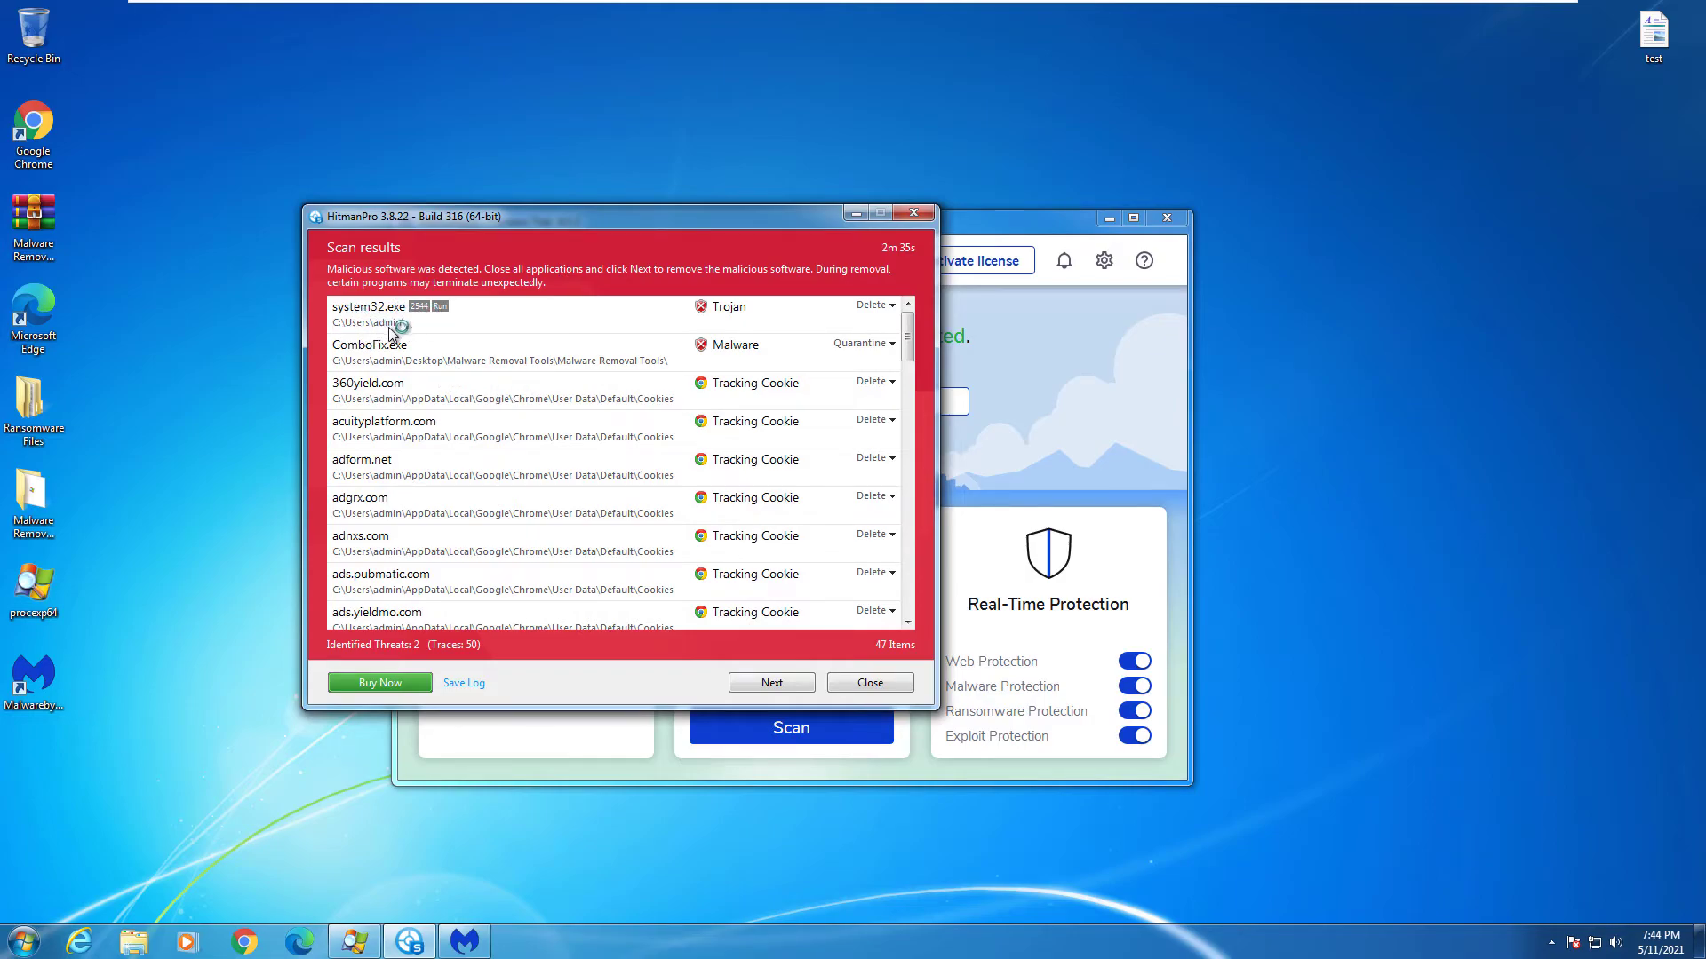
pyautogui.moveTo(501, 223); pyautogui.dragTo(563, 245)
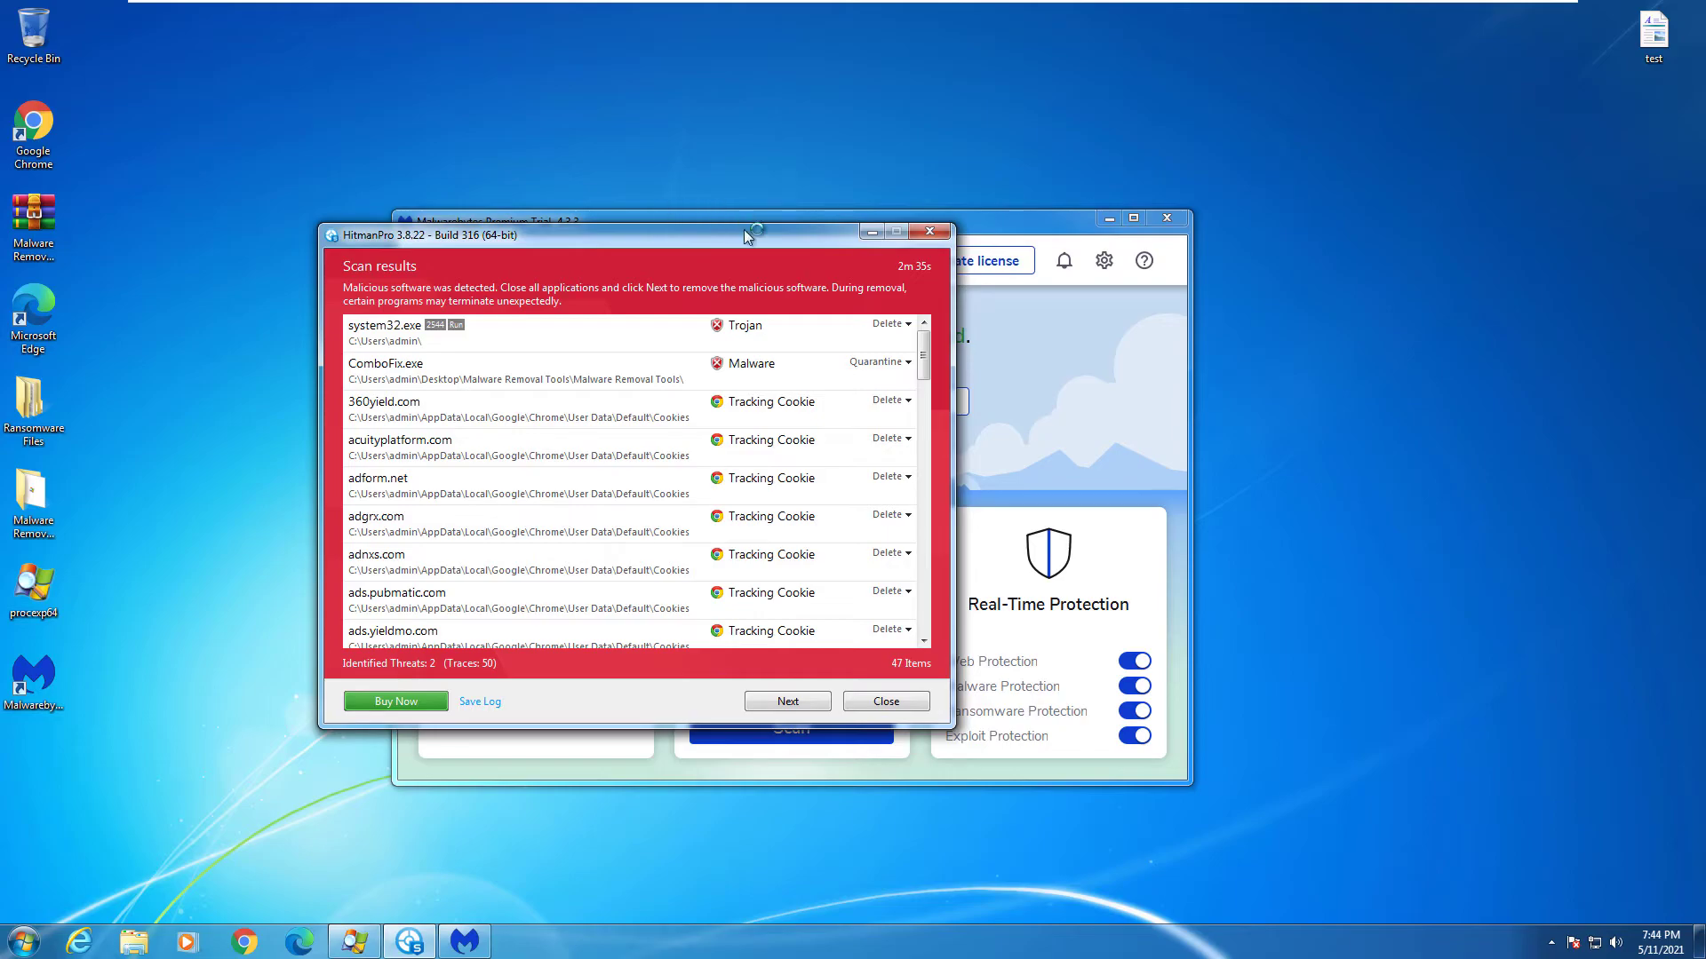
pyautogui.click(929, 231)
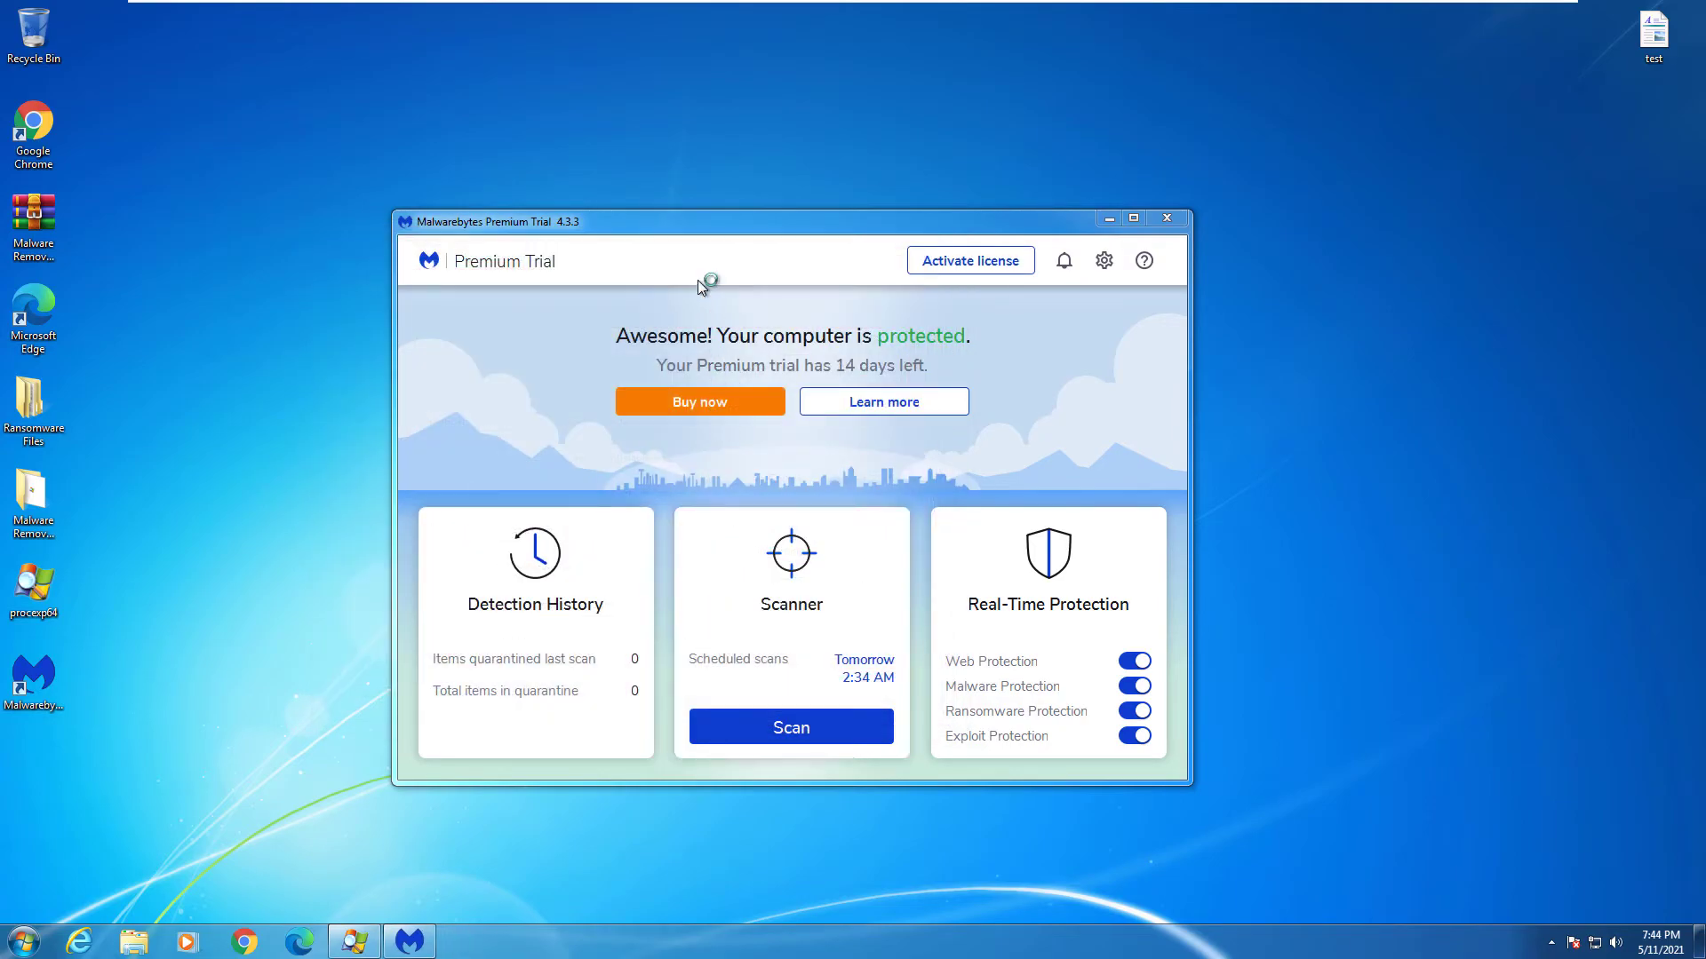
# Close the Malwarebytes window and access the program's icon among the hidden notification icons.
pyautogui.moveTo(688, 229); pyautogui.dragTo(672, 214)
pyautogui.click(1150, 204)
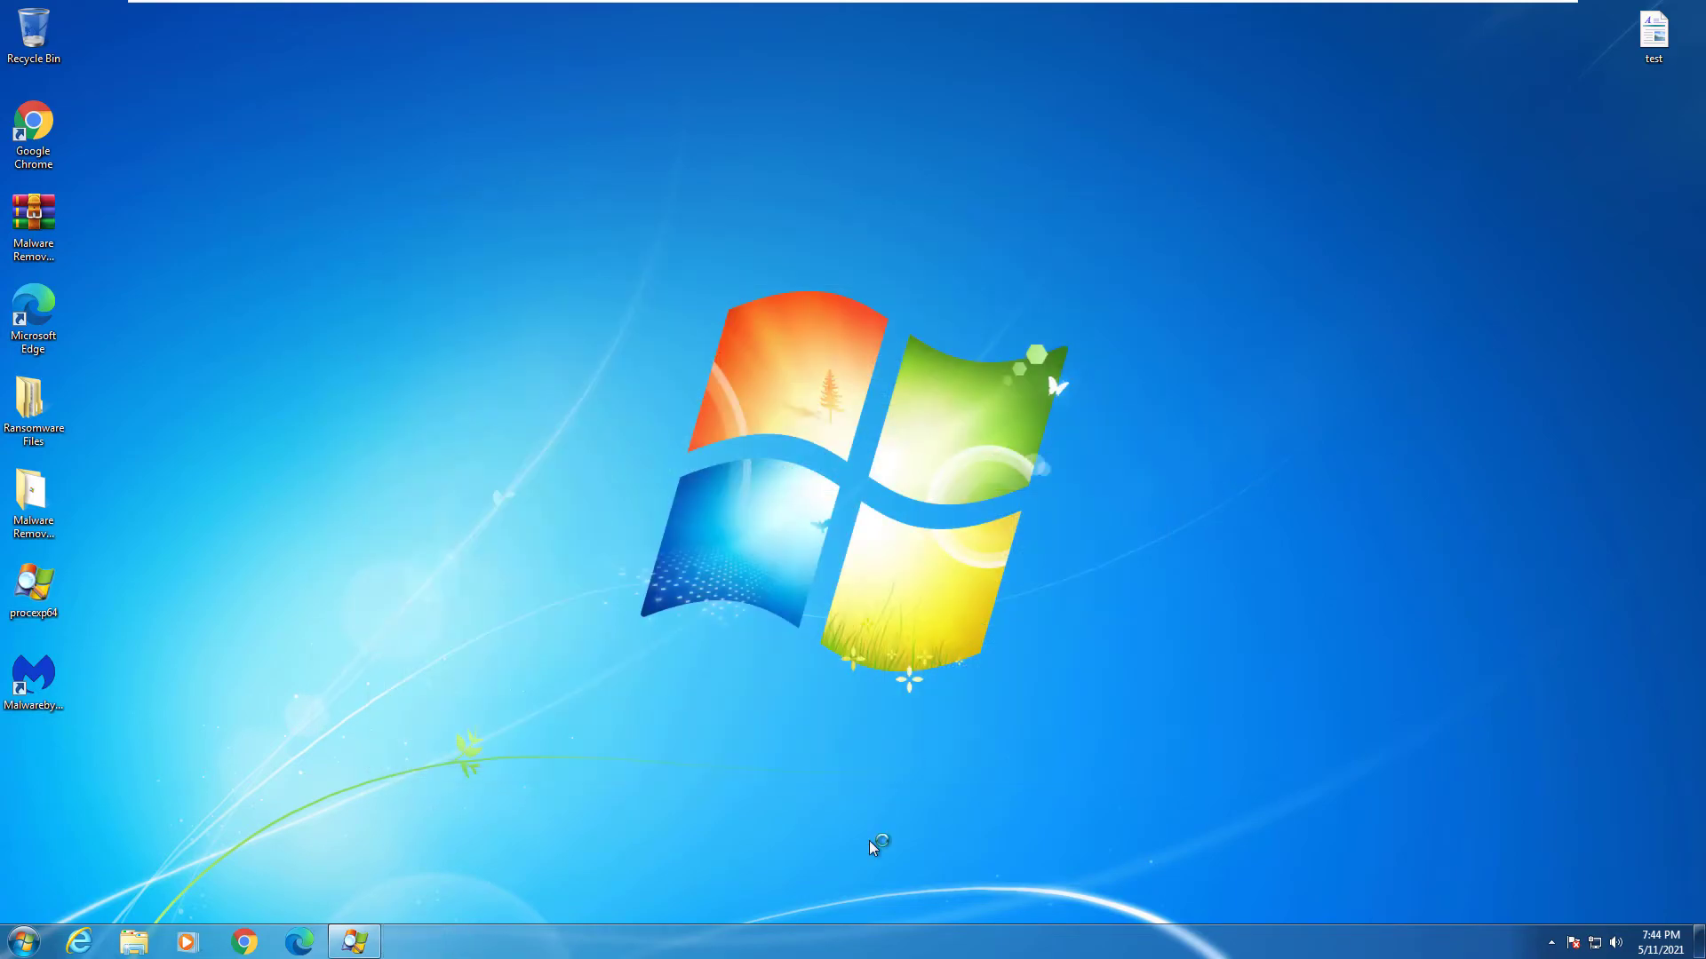
pyautogui.click(1550, 943)
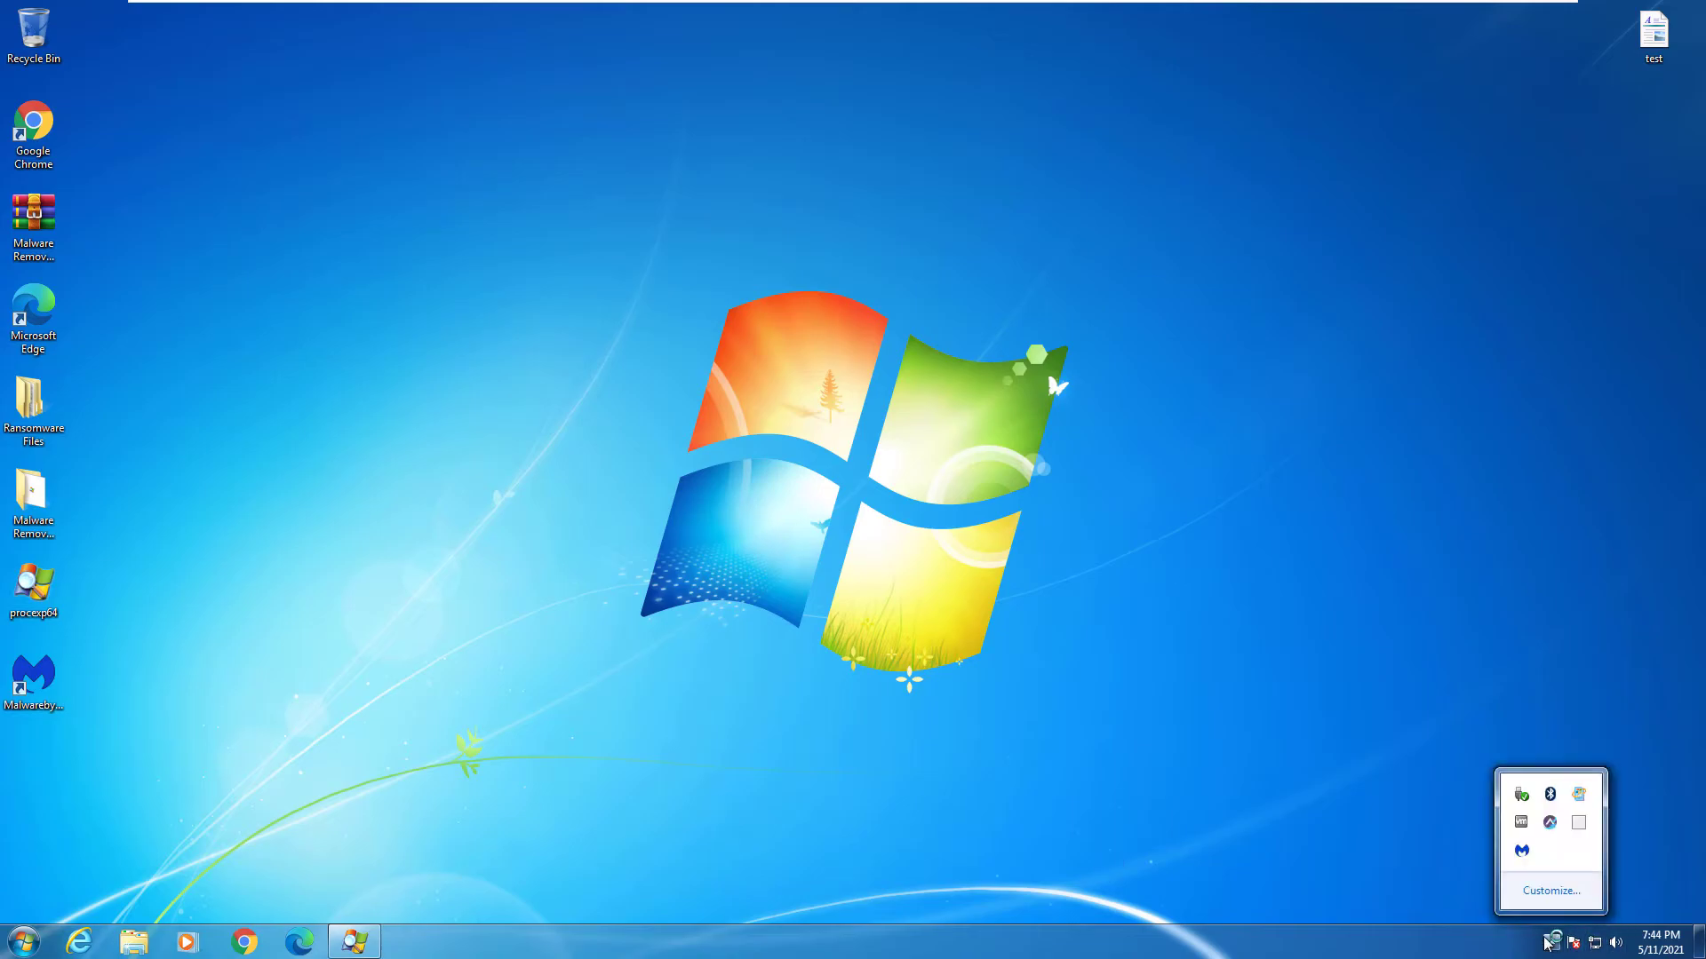
pyautogui.click(1522, 850)
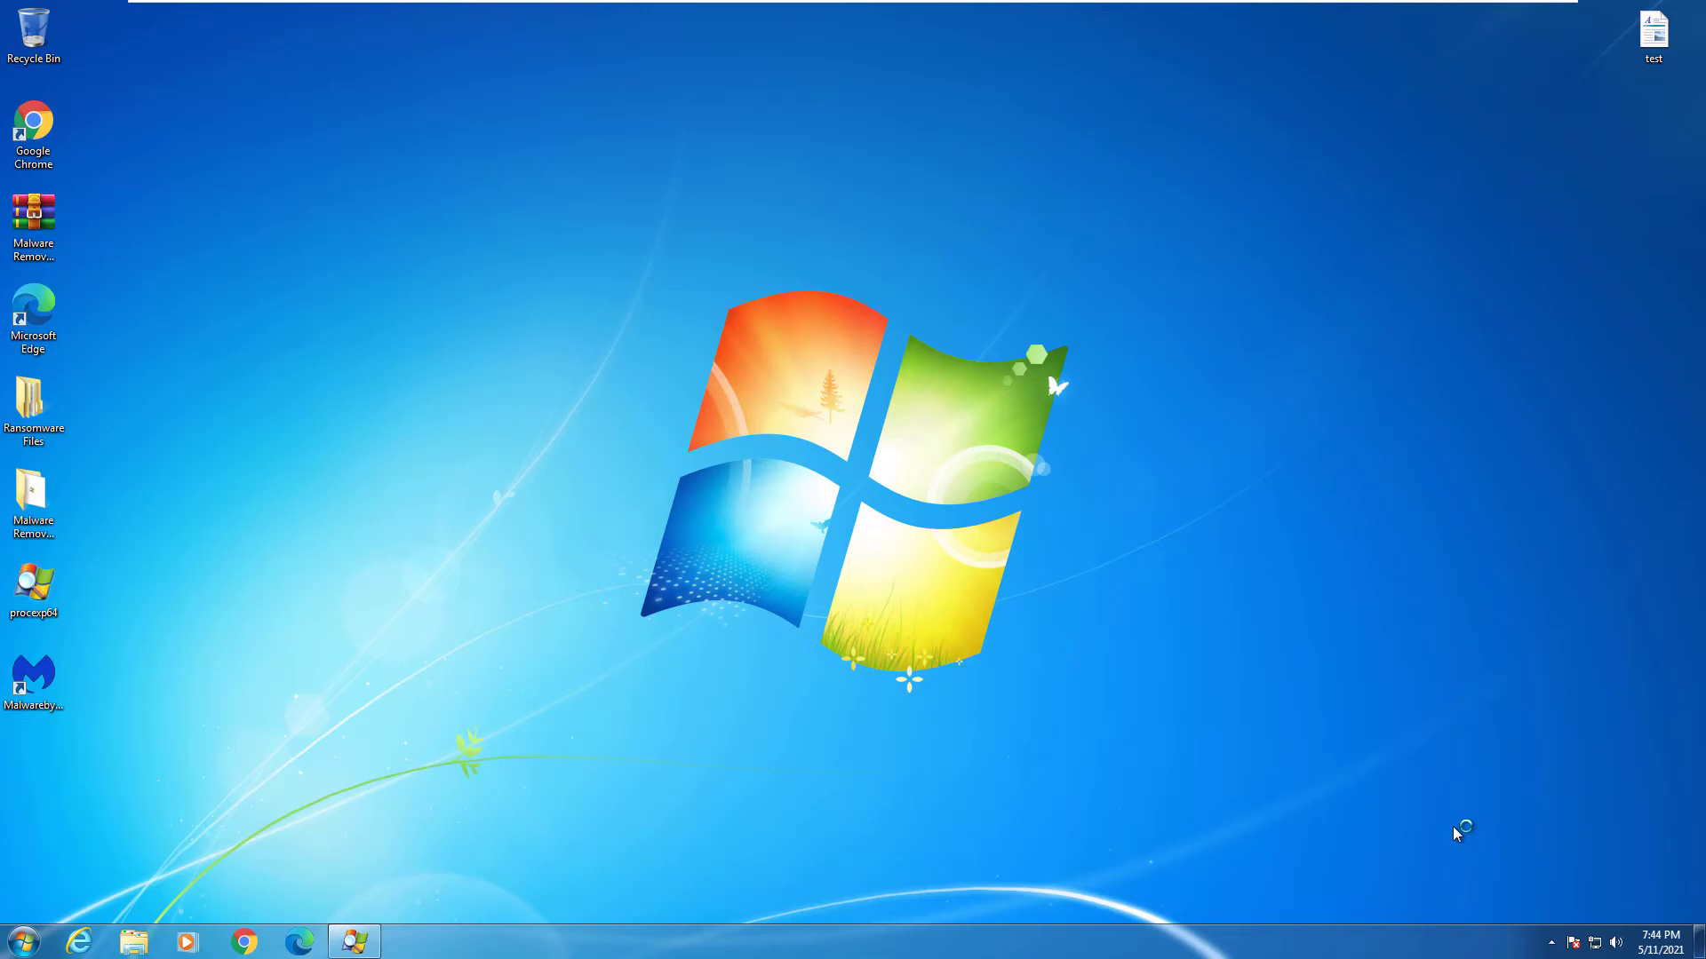